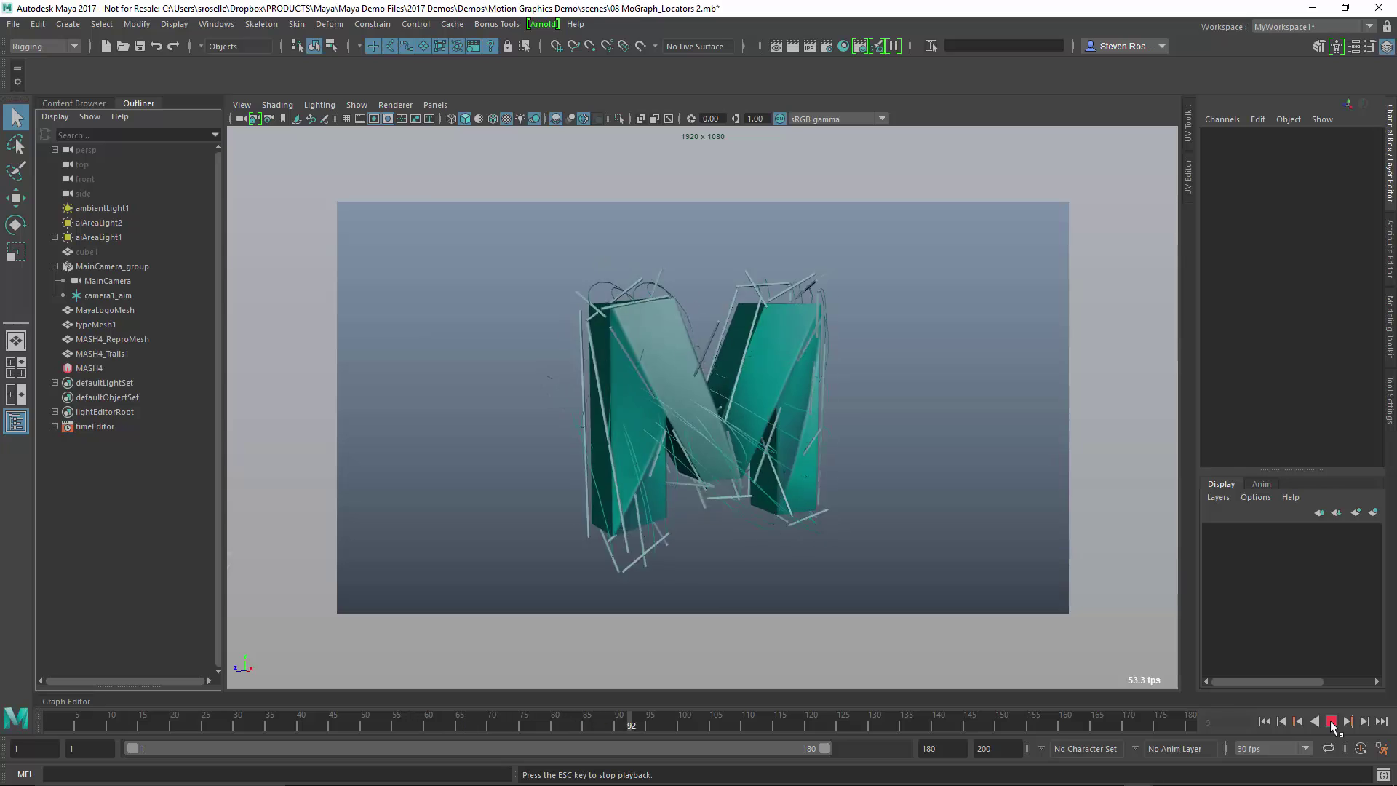
# Play back the logo animation, select the Maya logo mesh and scrub back to frame 85
pyautogui.click(1332, 722)
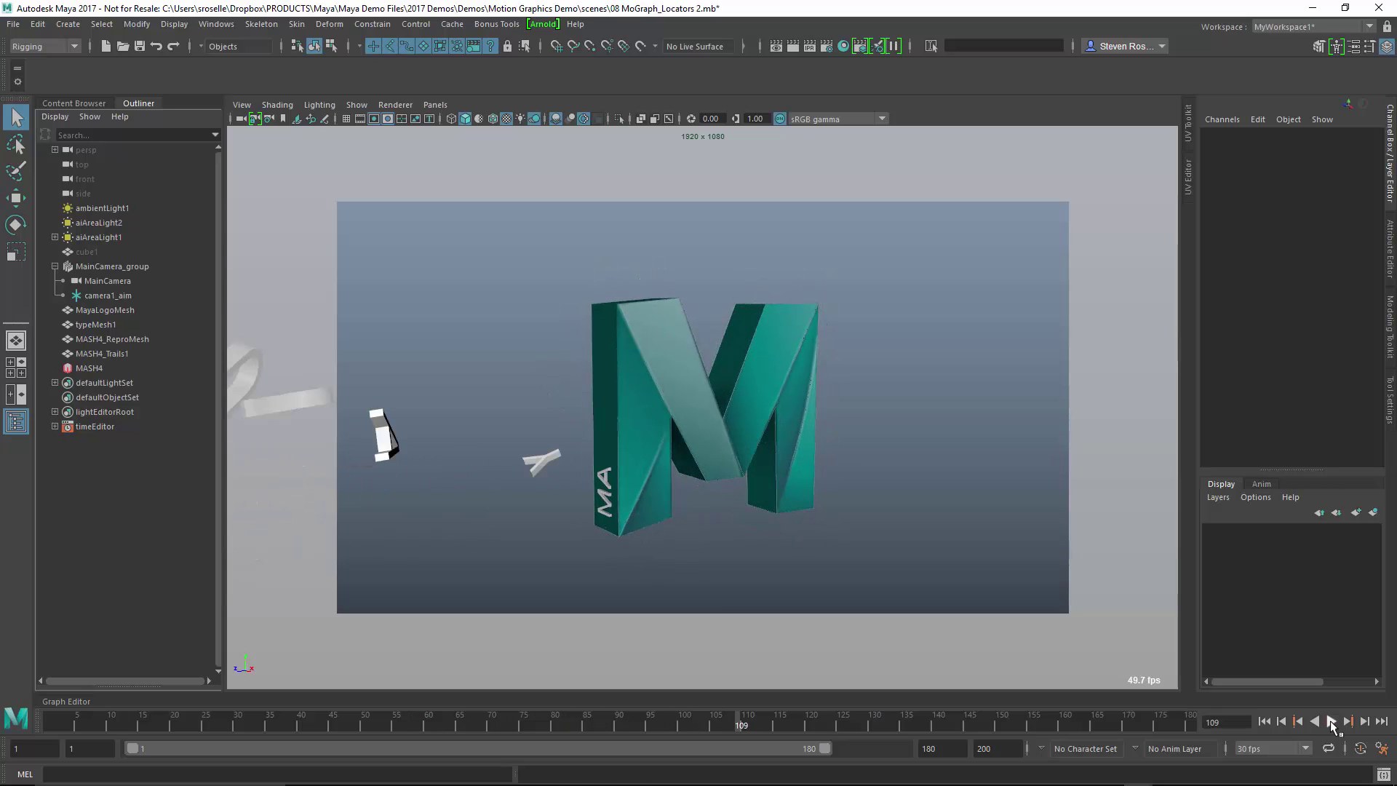
pyautogui.click(1331, 721)
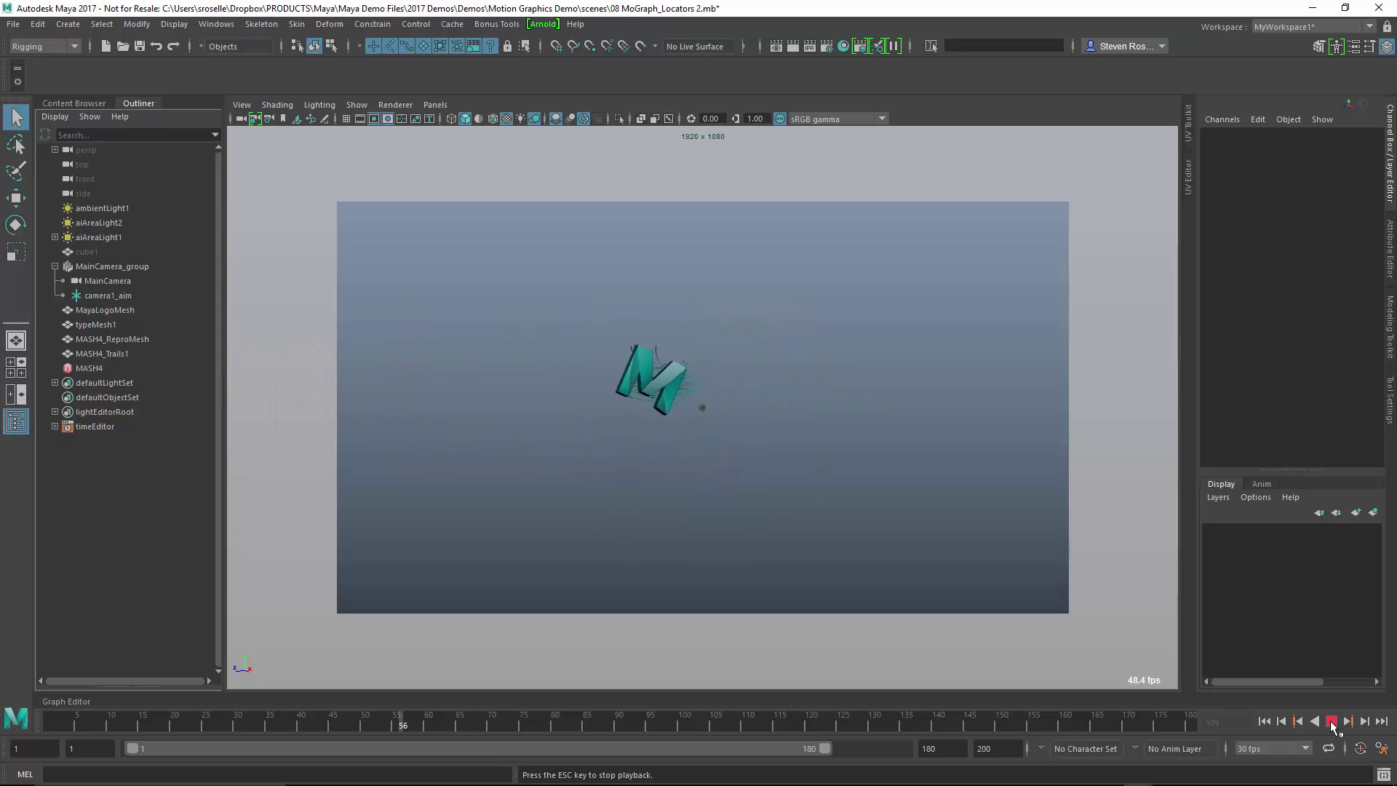
pyautogui.click(1331, 721)
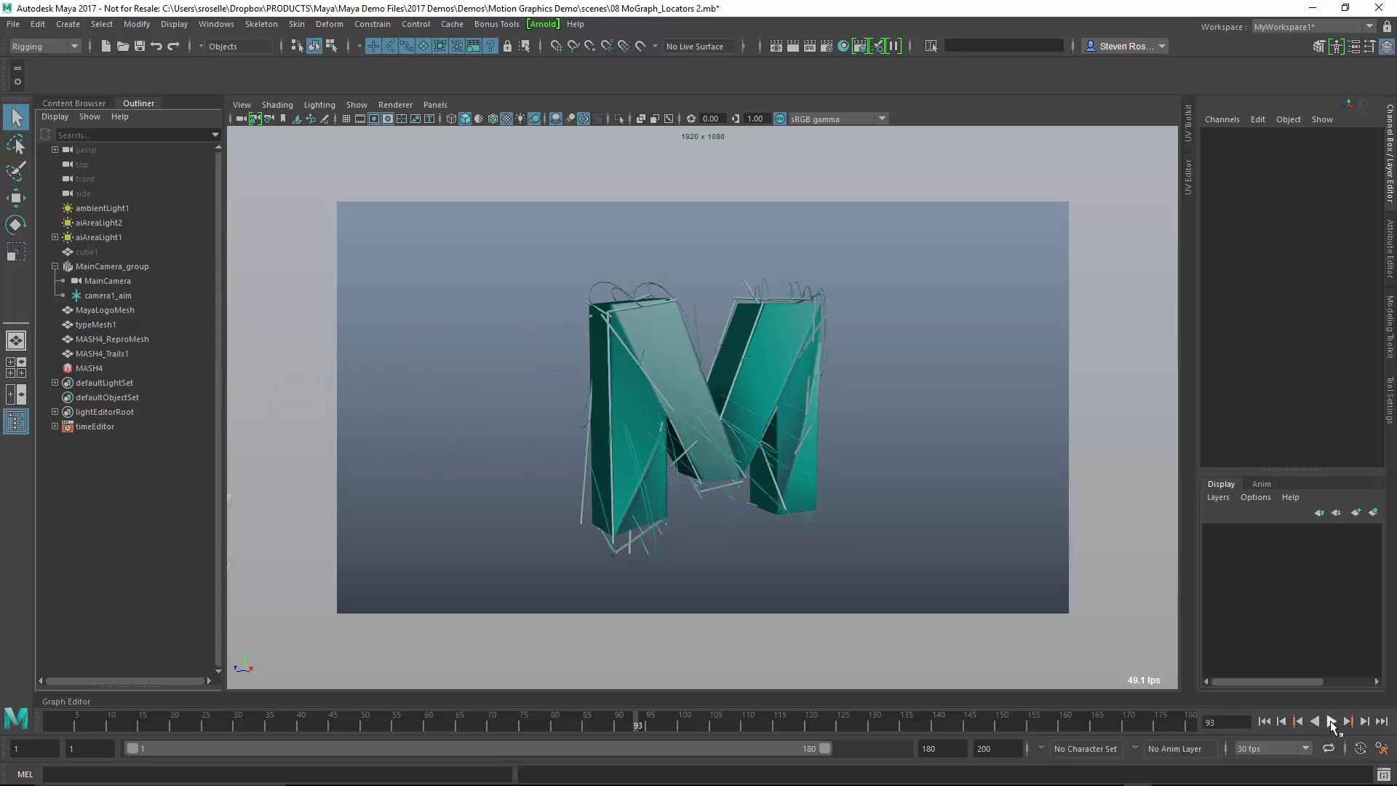
pyautogui.click(773, 376)
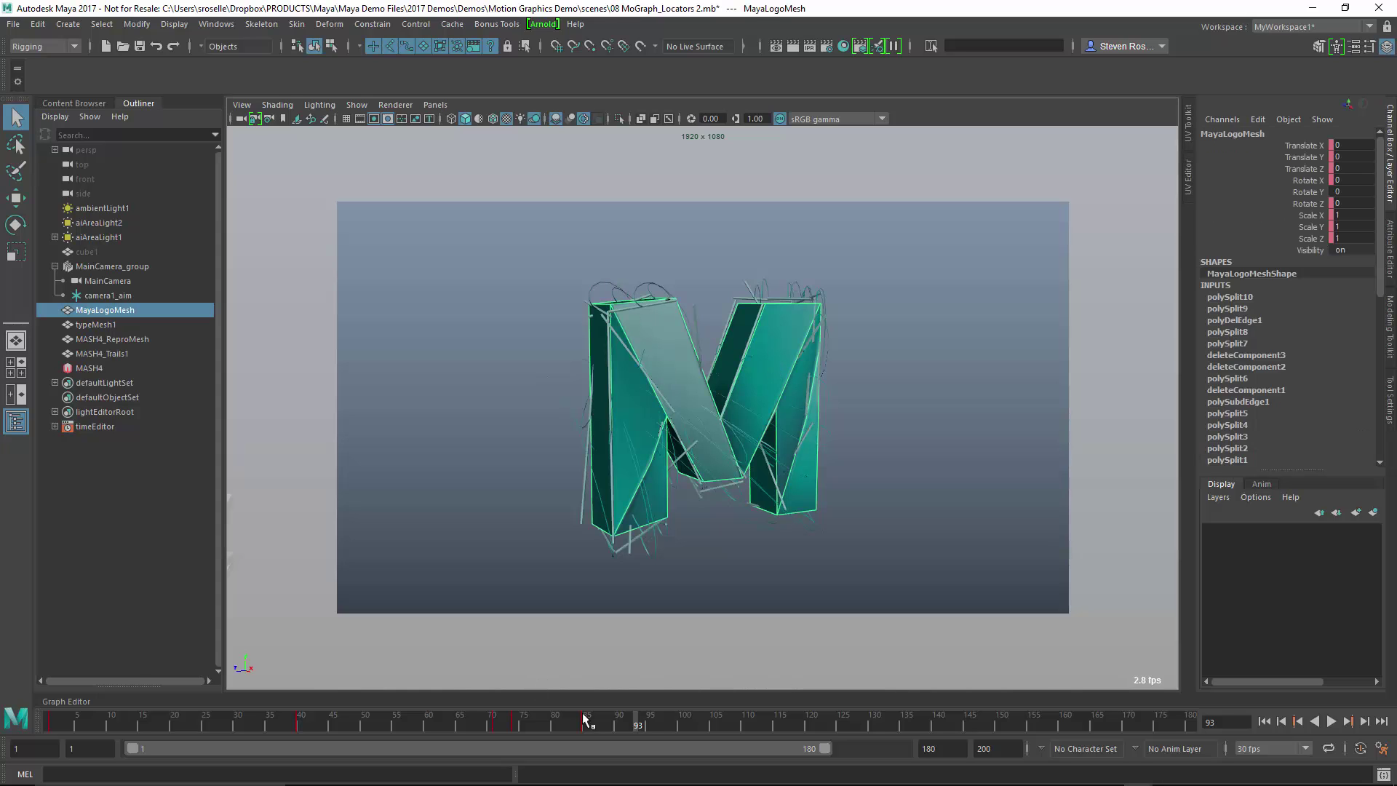
pyautogui.moveTo(630, 719); pyautogui.dragTo(587, 717)
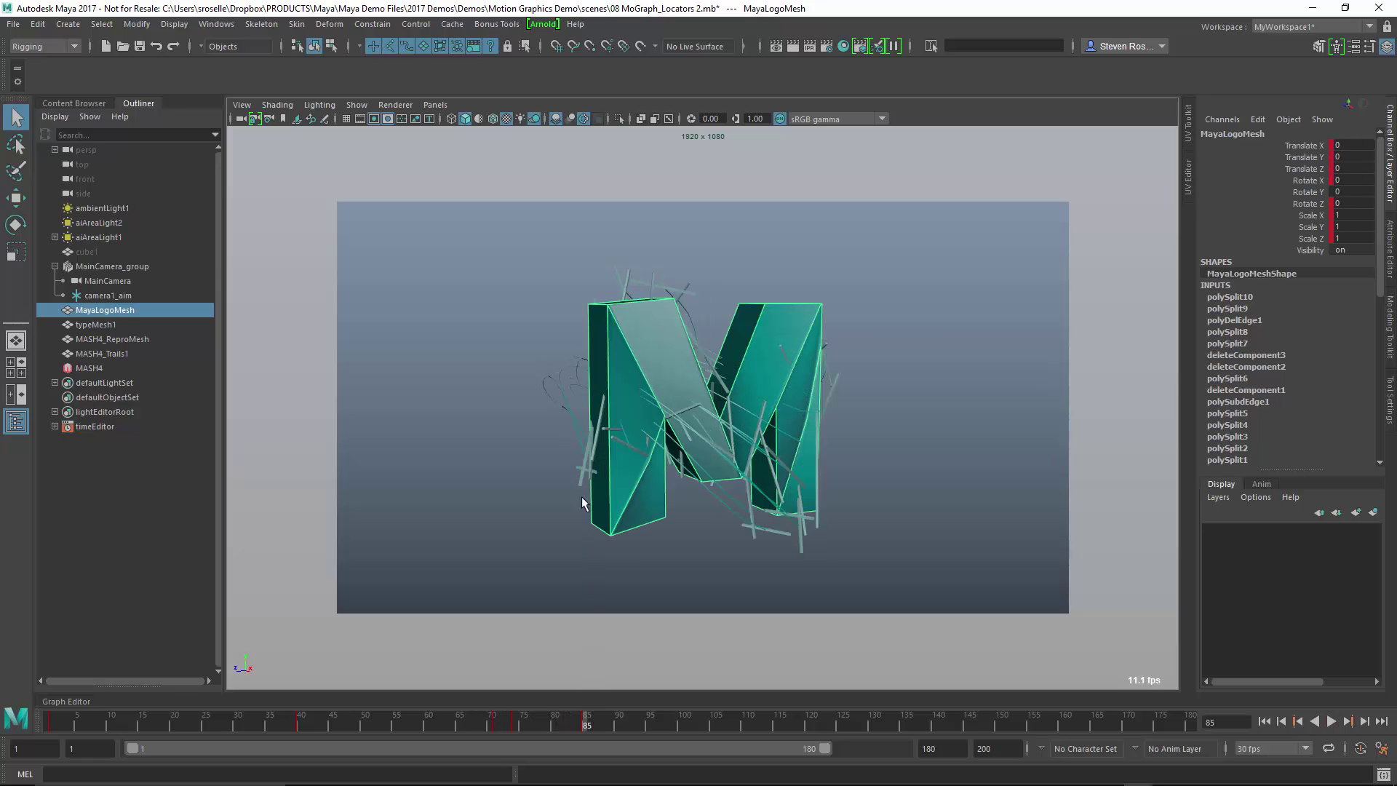
# Inspect the MASH trails and the 3D type mesh while scrubbing and replaying the animation to the part where the text assembles
pyautogui.click(574, 458)
pyautogui.click(558, 454)
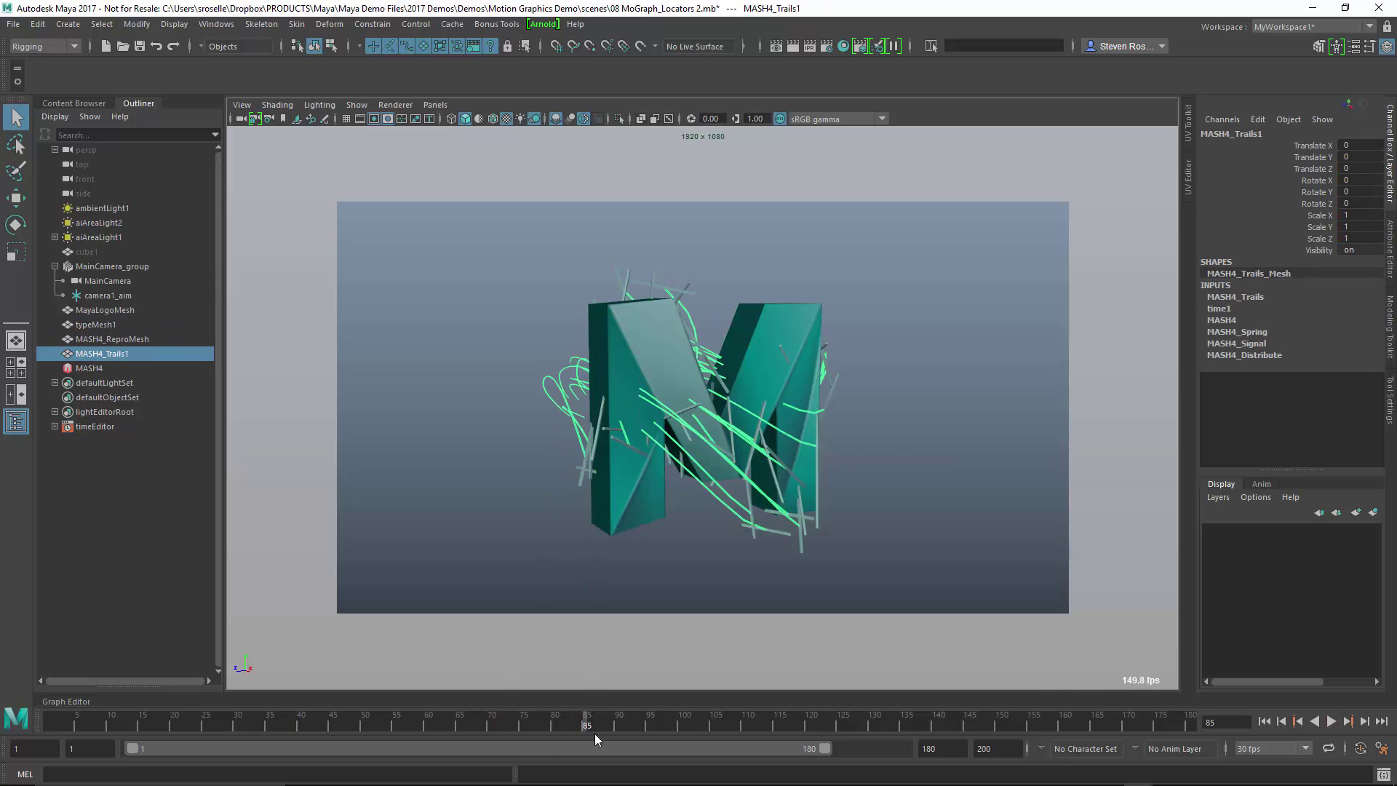
pyautogui.moveTo(592, 722); pyautogui.dragTo(773, 723)
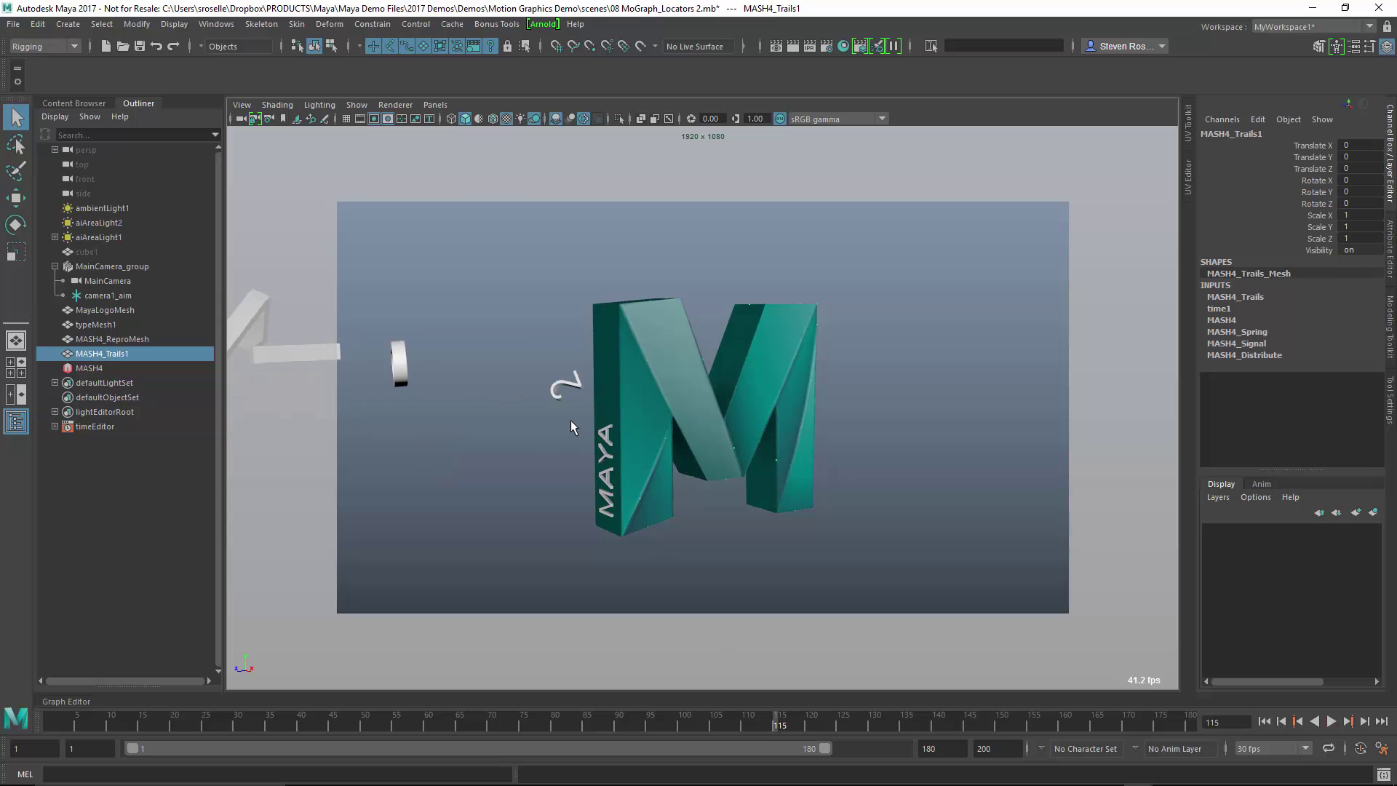
pyautogui.click(567, 395)
pyautogui.hotkey('alt', 'v')
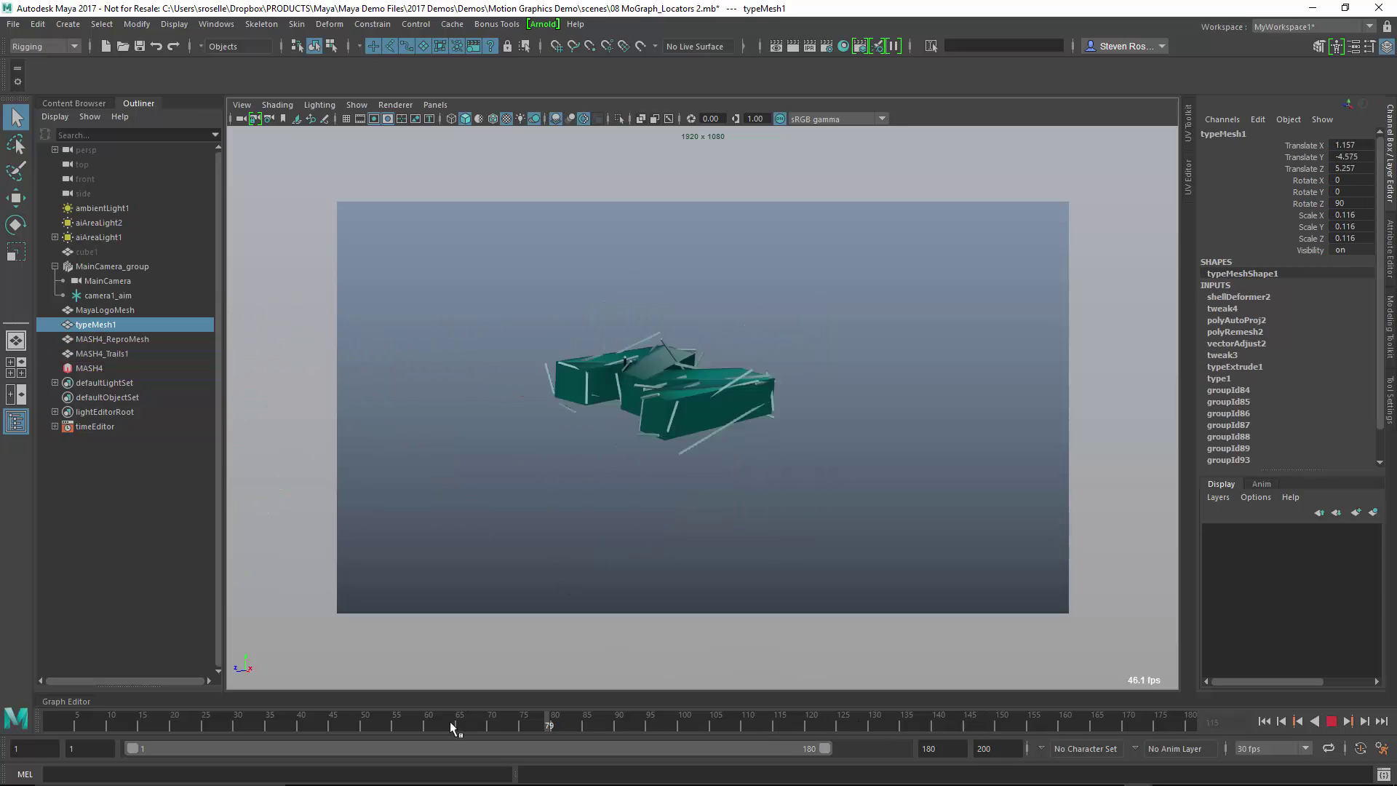
pyautogui.hotkey('alt', 'v')
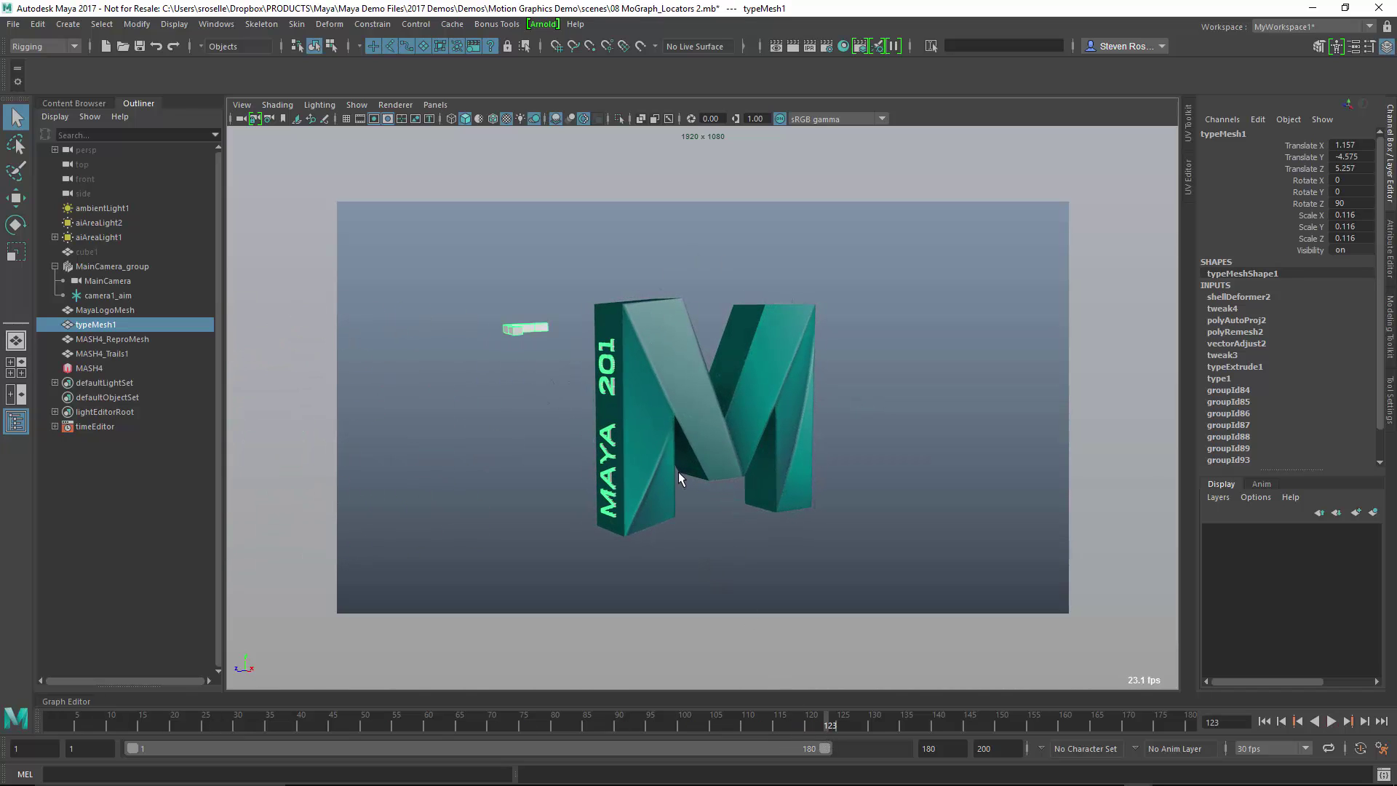
# Switch to After Effects and preview the TransitionTest4 composition
pyautogui.hotkey('alt', 'Tab')
pyautogui.hotkey('alt', 'Tab')
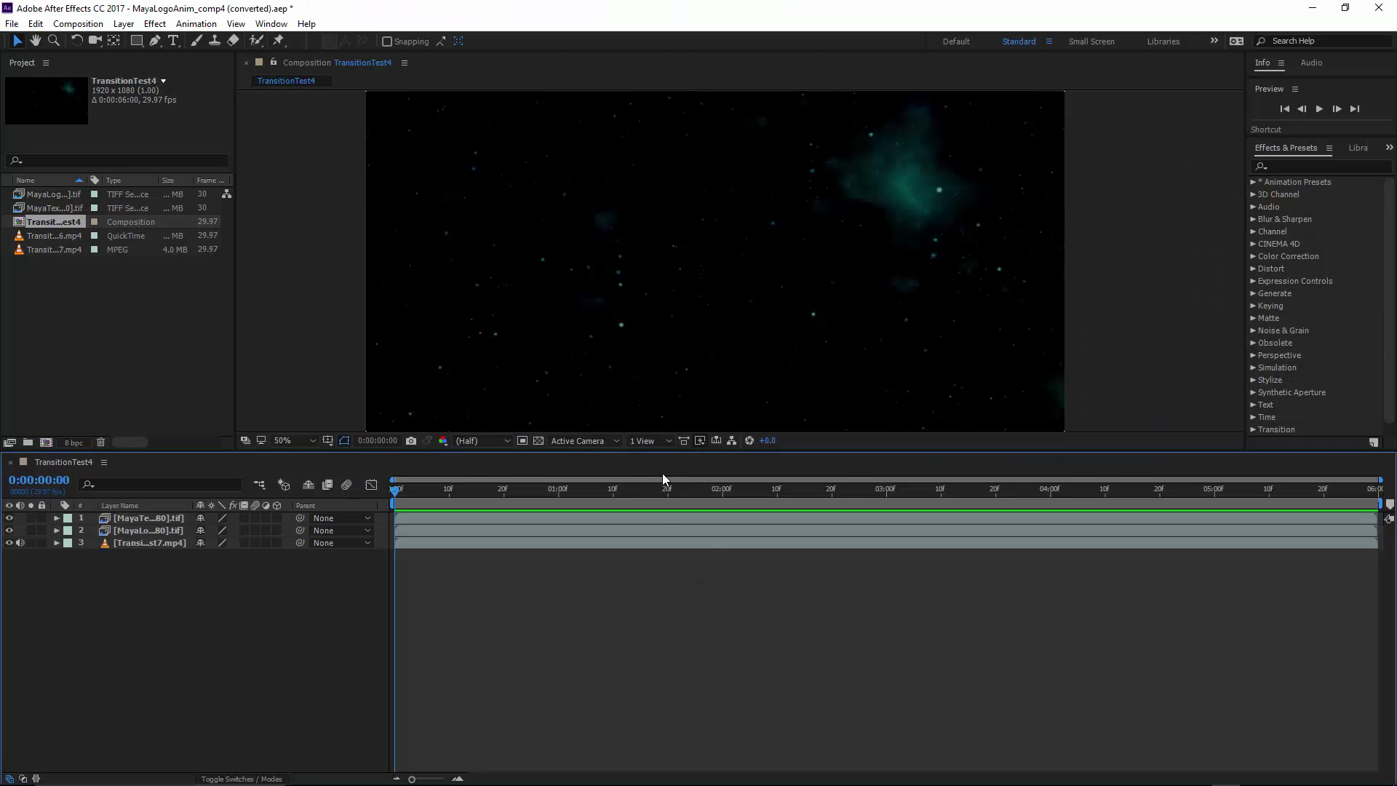
pyautogui.press('space')
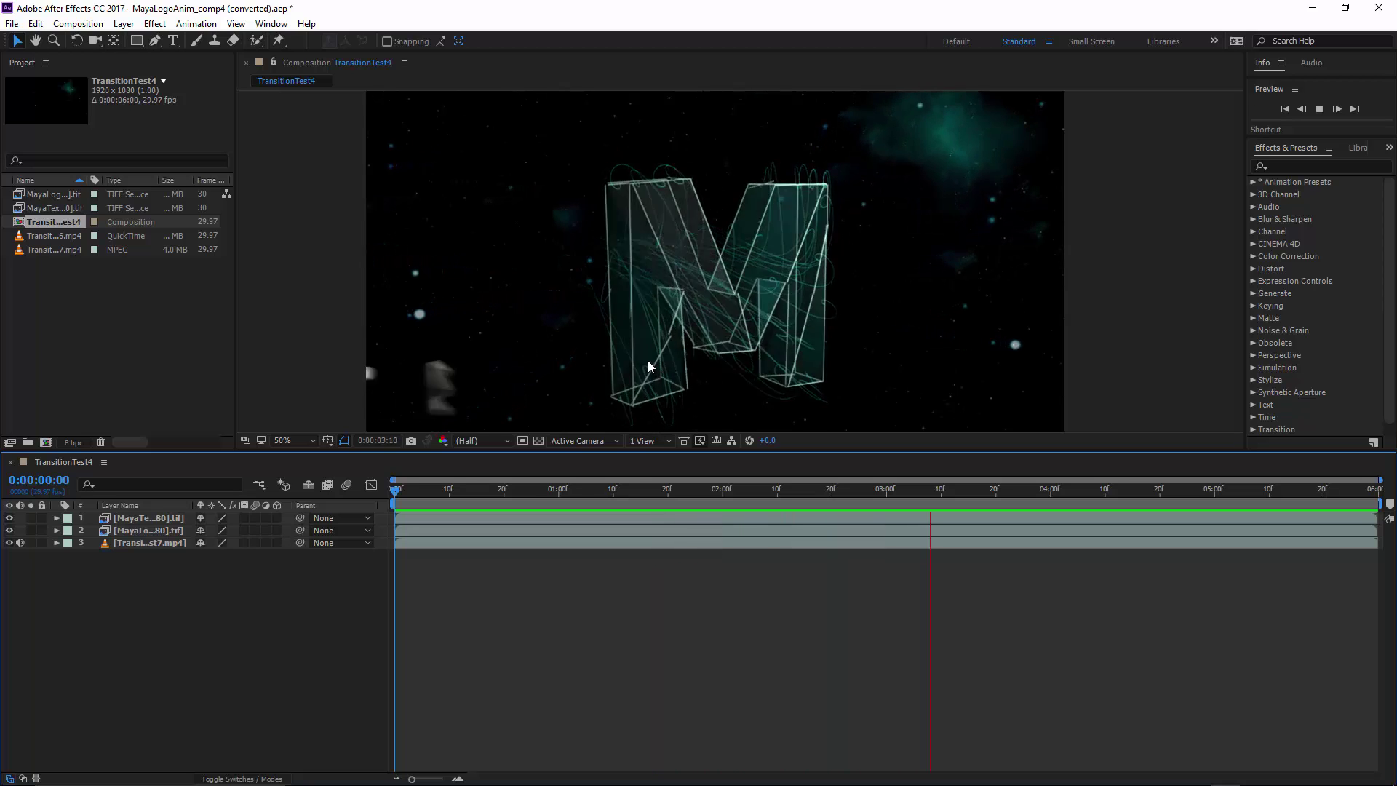
pyautogui.press('space')
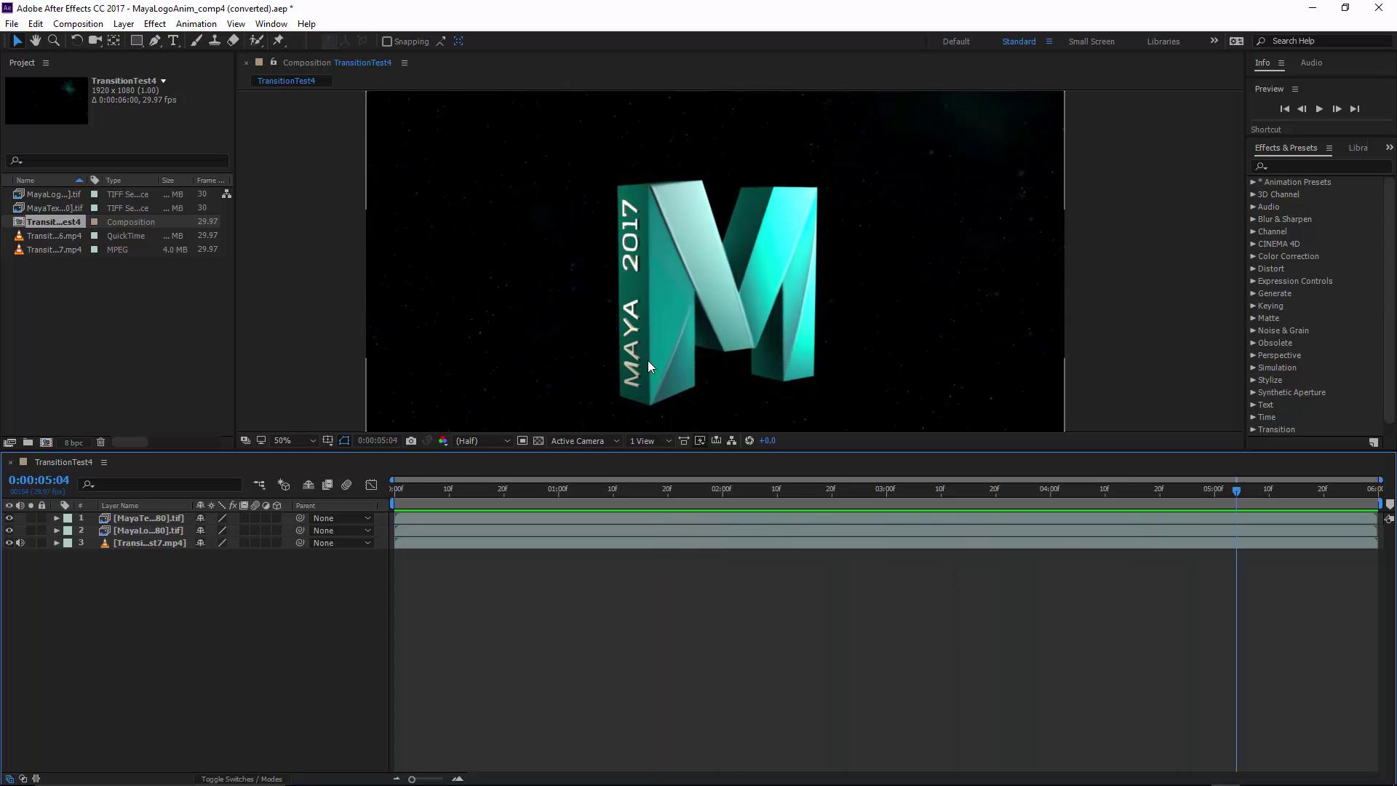
# Check each of the three layers by toggling its visibility off and back on, and go to 0:00:02:27
pyautogui.click(9, 518)
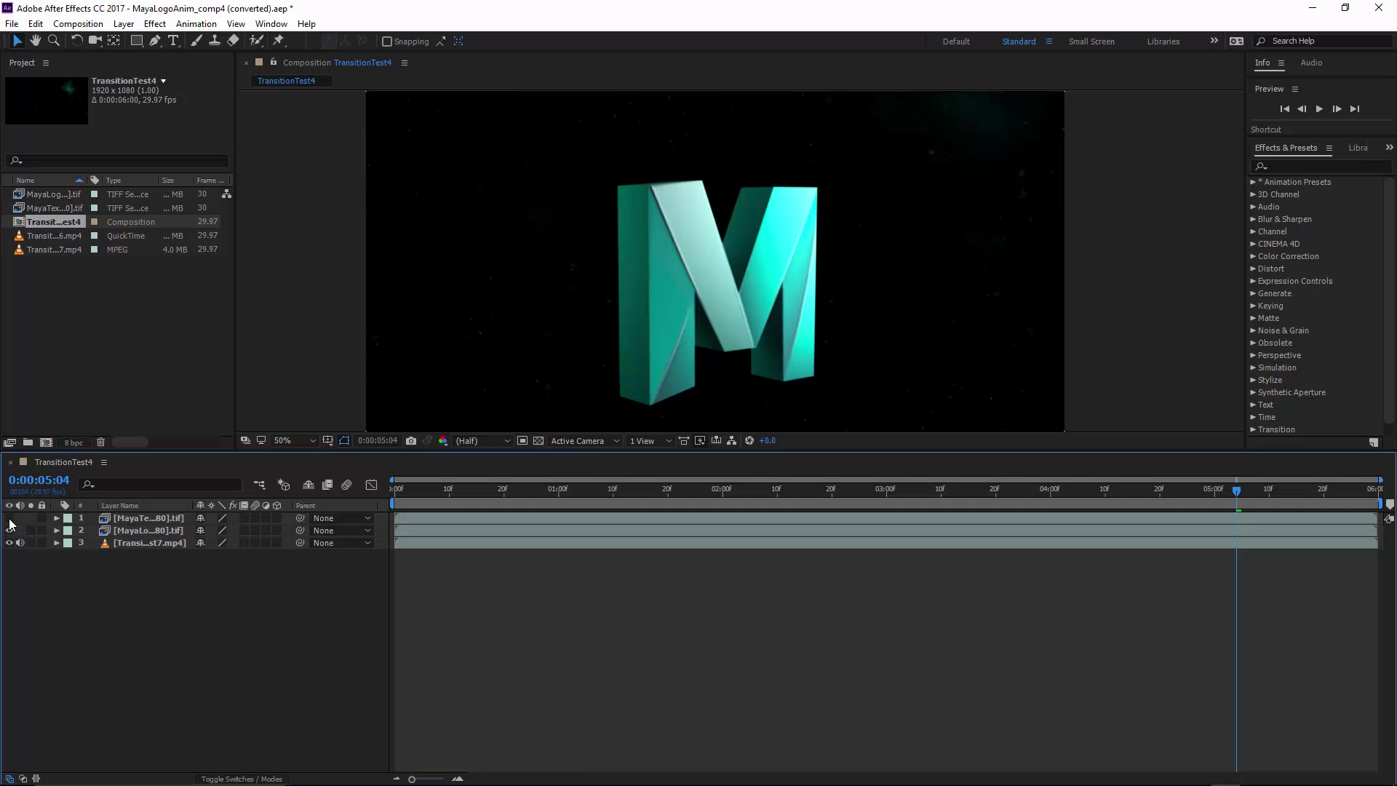
pyautogui.click(10, 518)
pyautogui.click(10, 518)
pyautogui.click(10, 518)
pyautogui.click(10, 531)
pyautogui.click(9, 532)
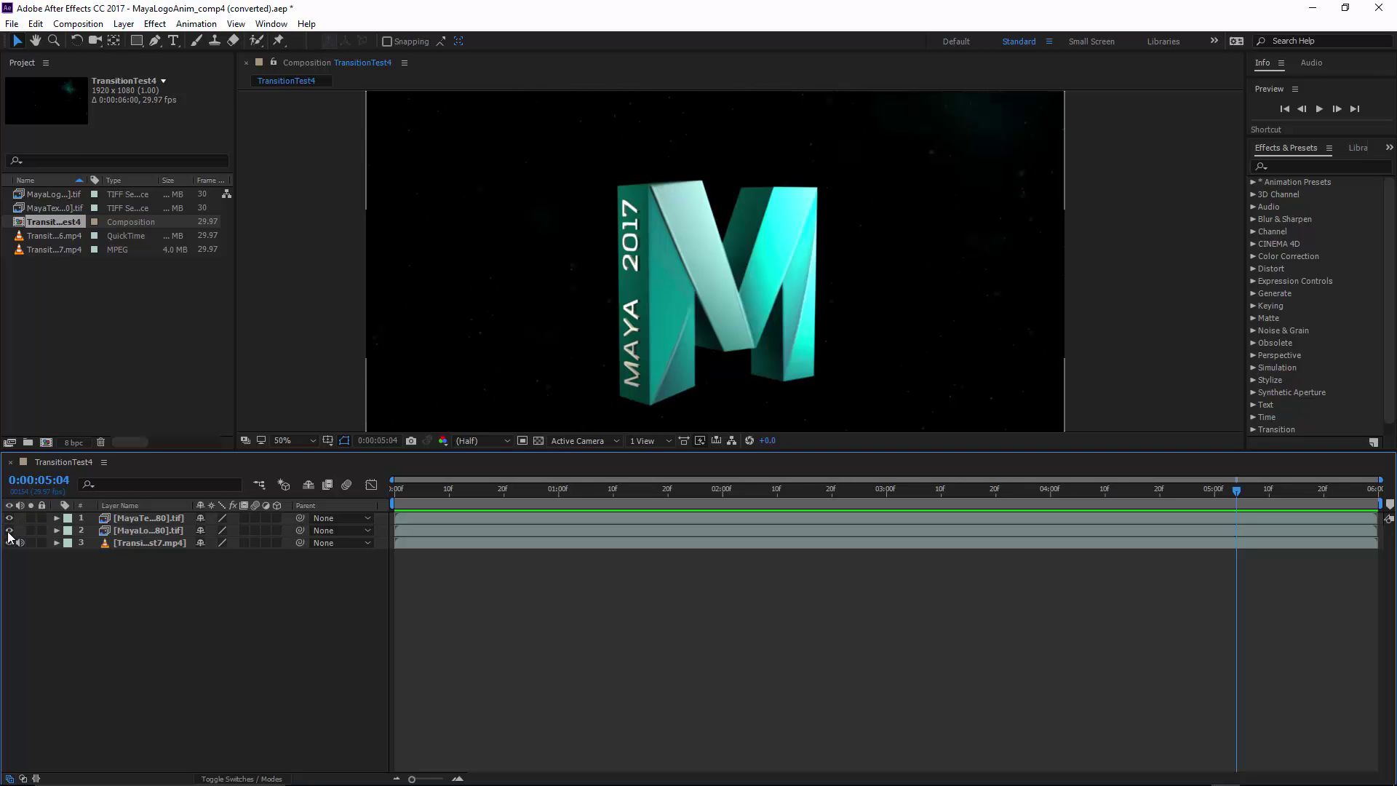
pyautogui.click(9, 543)
pyautogui.click(10, 543)
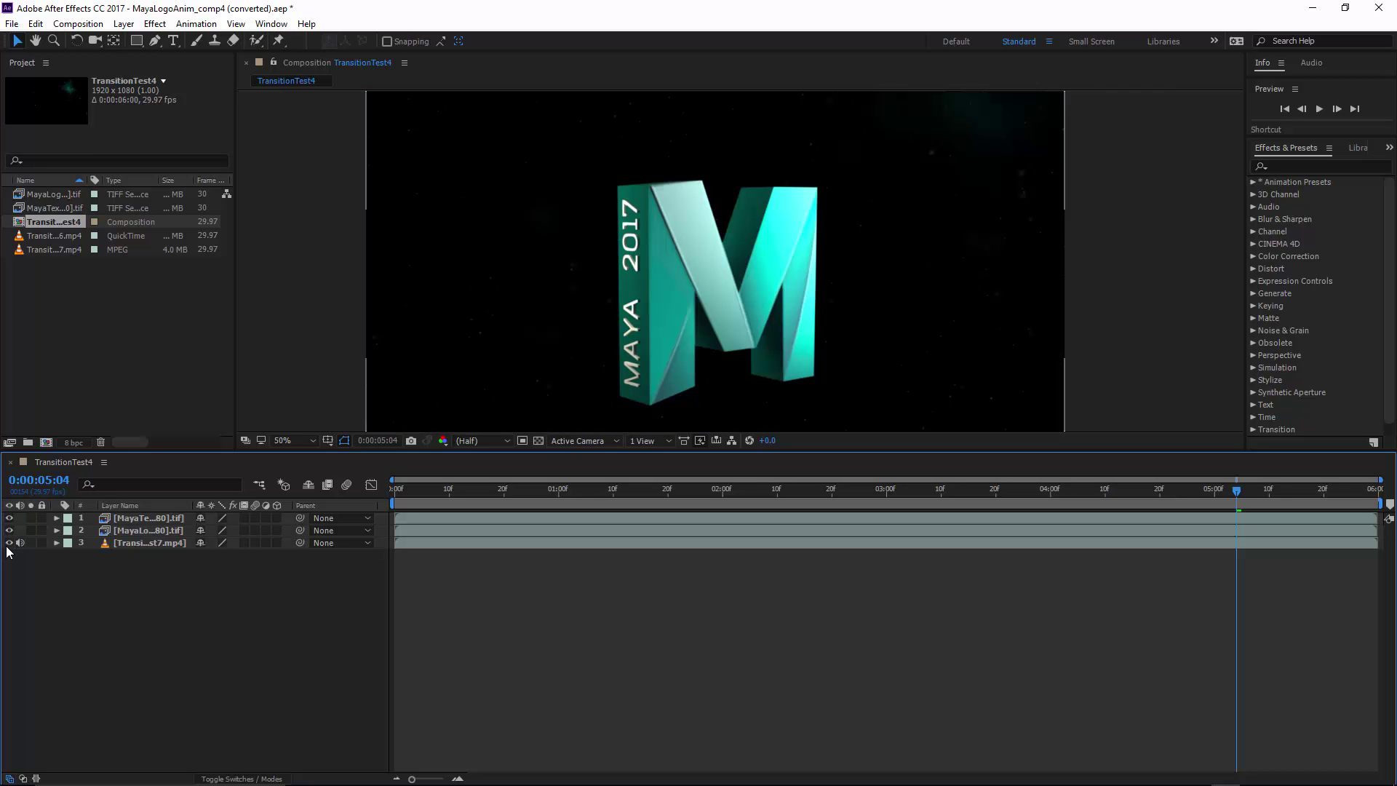
pyautogui.moveTo(1237, 492); pyautogui.dragTo(874, 501)
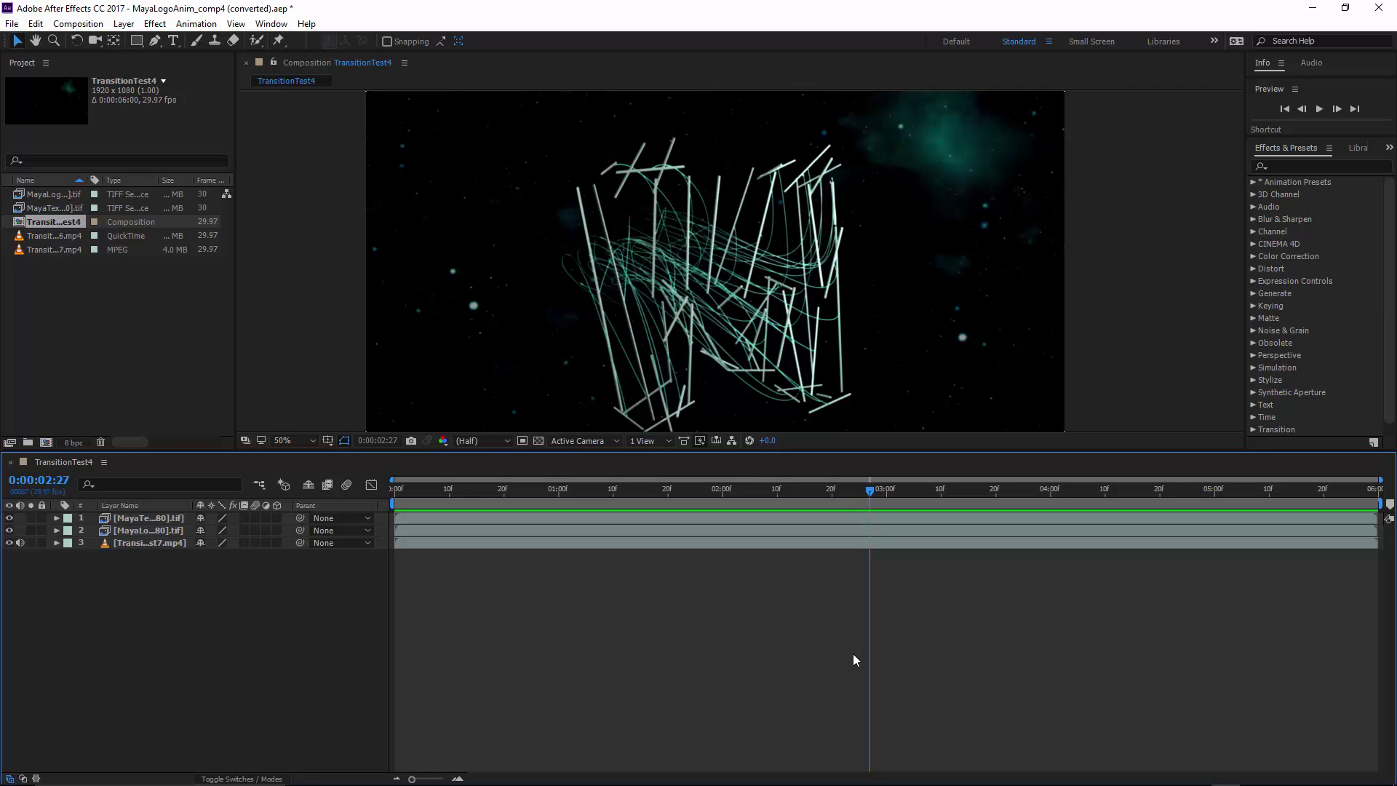
# Switch to Maya, arrange it side by side with After Effects, and collapse the Channel Box to enlarge the viewport
pyautogui.hotkey('alt', 'Tab')
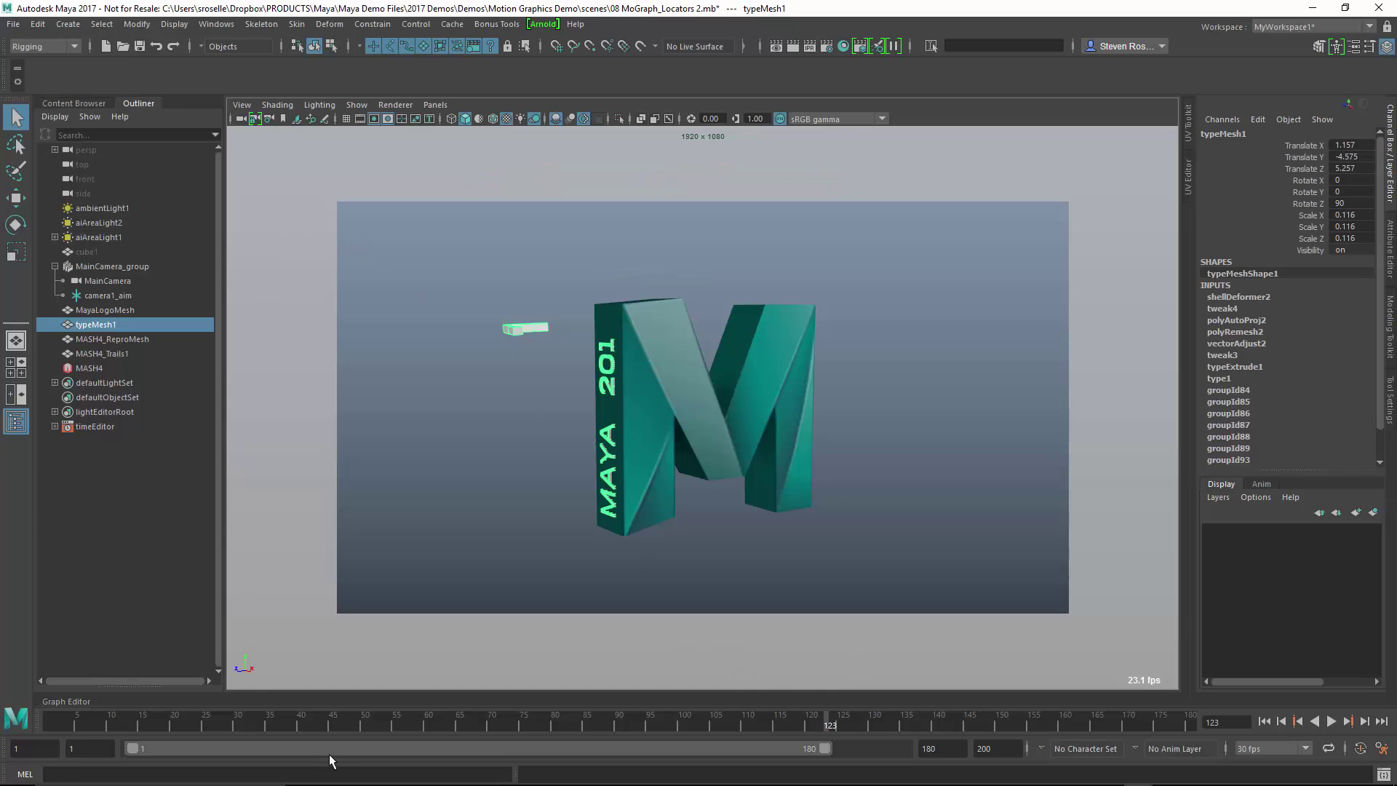
pyautogui.moveTo(342, 723); pyautogui.dragTo(480, 724)
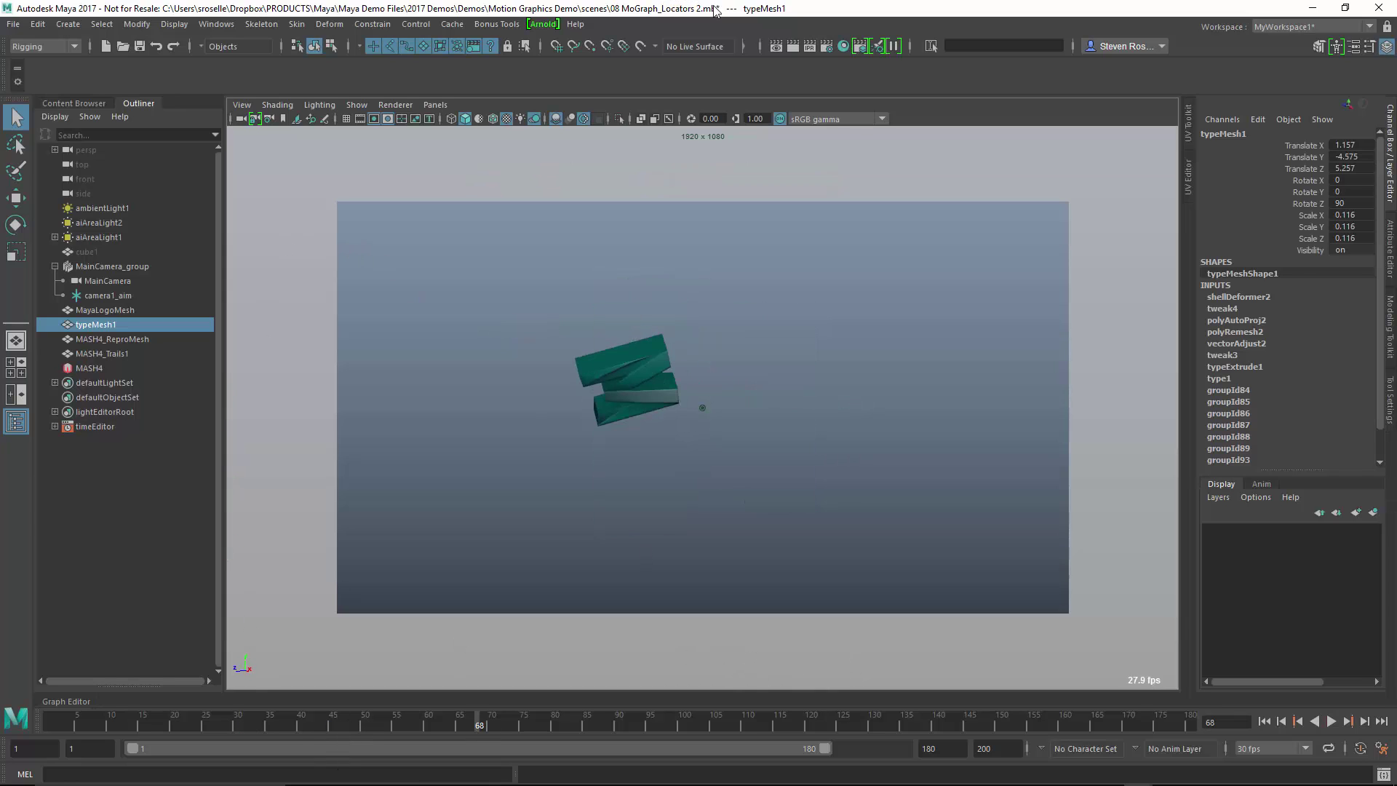
pyautogui.moveTo(715, 10); pyautogui.dragTo(1, 73)
pyautogui.click(909, 95)
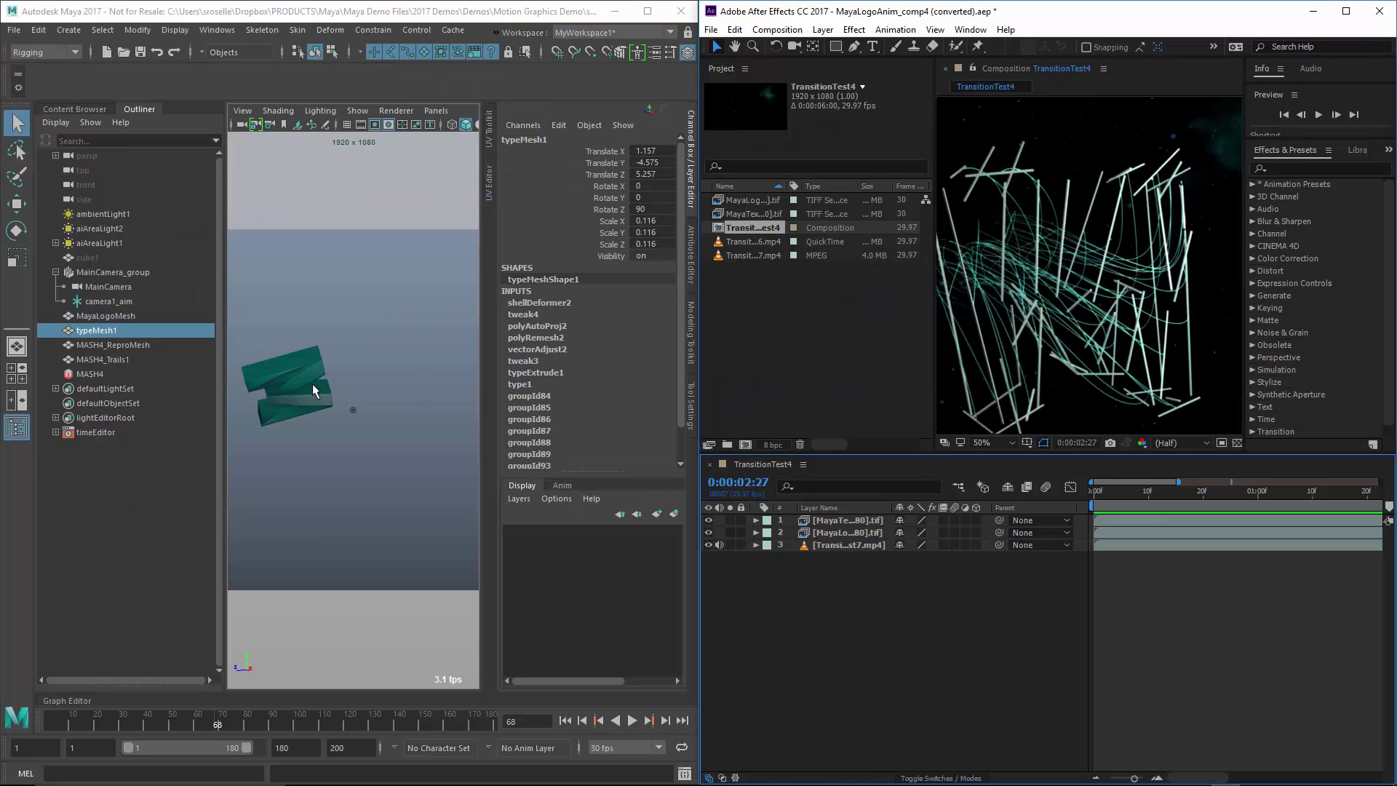
pyautogui.click(690, 163)
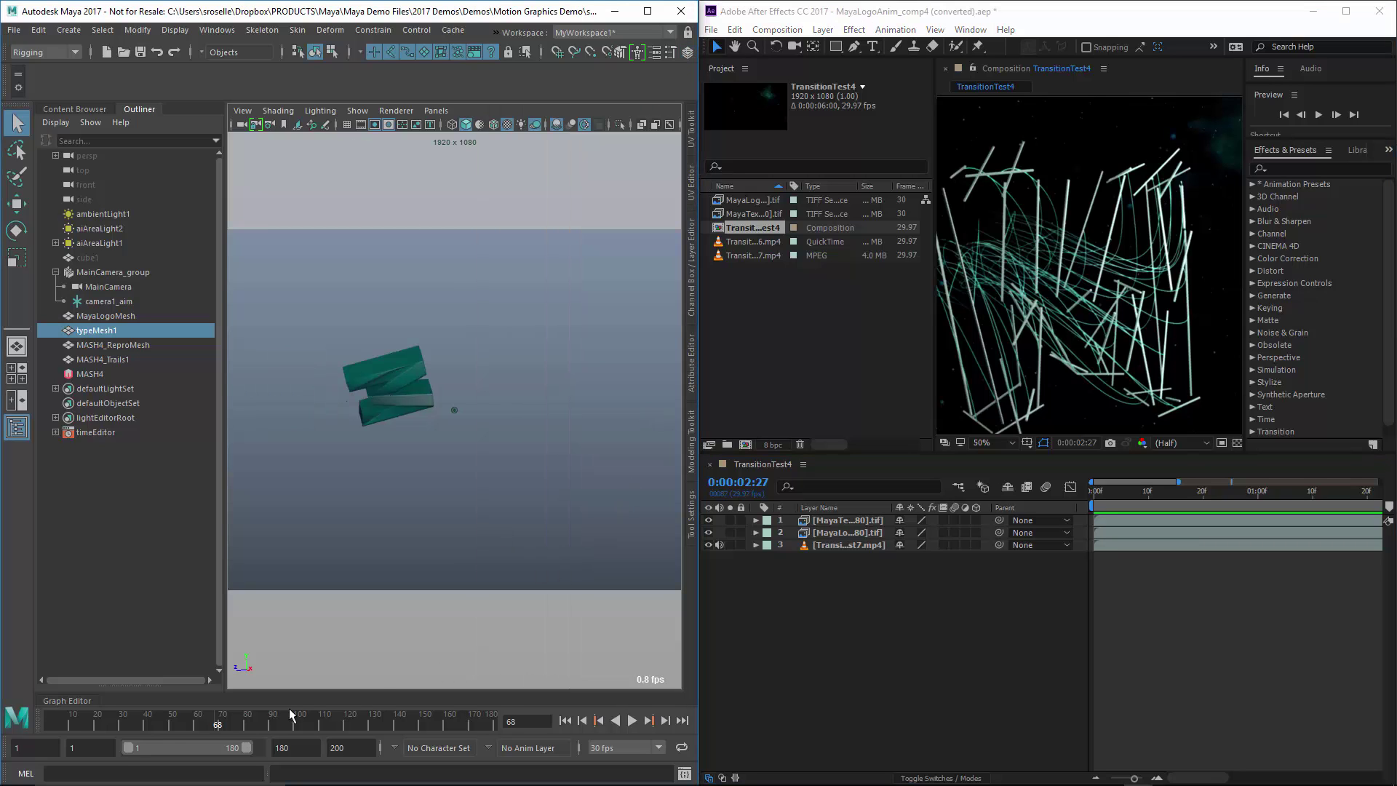
# Create a locator and, at frame 180, place it on the upper corner of the M logo above the "MAYA 2017" text
pyautogui.moveTo(155, 729); pyautogui.dragTo(277, 722)
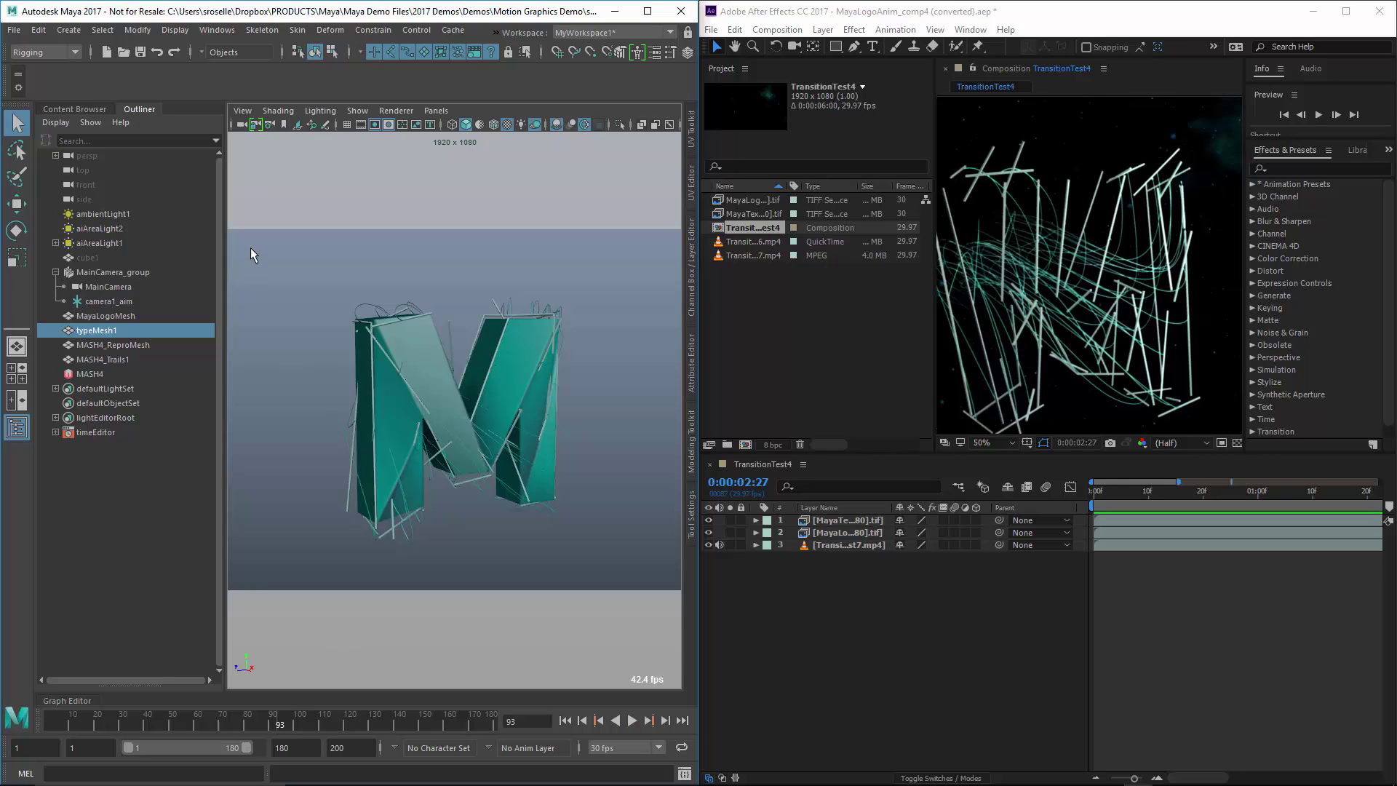
pyautogui.click(76, 29)
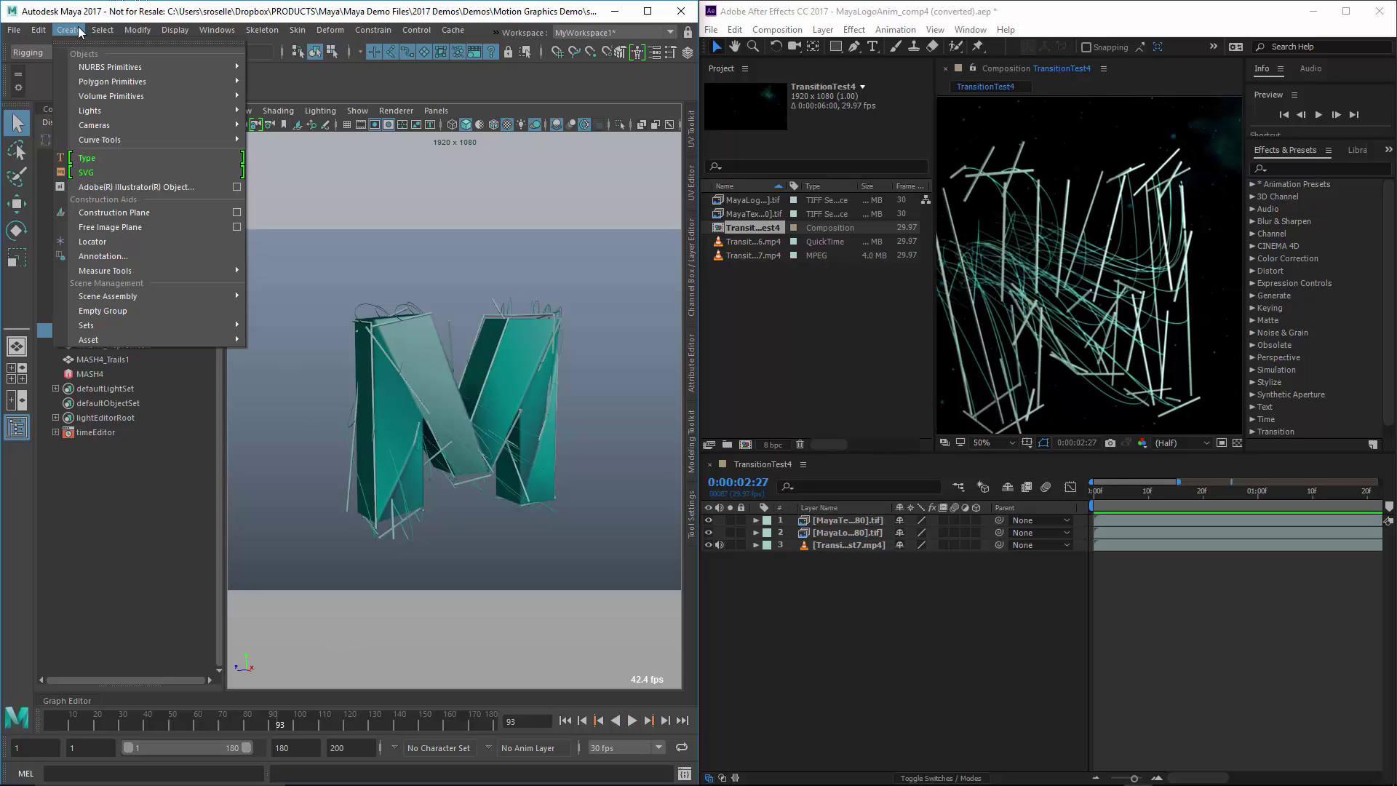
pyautogui.click(142, 242)
pyautogui.press('w')
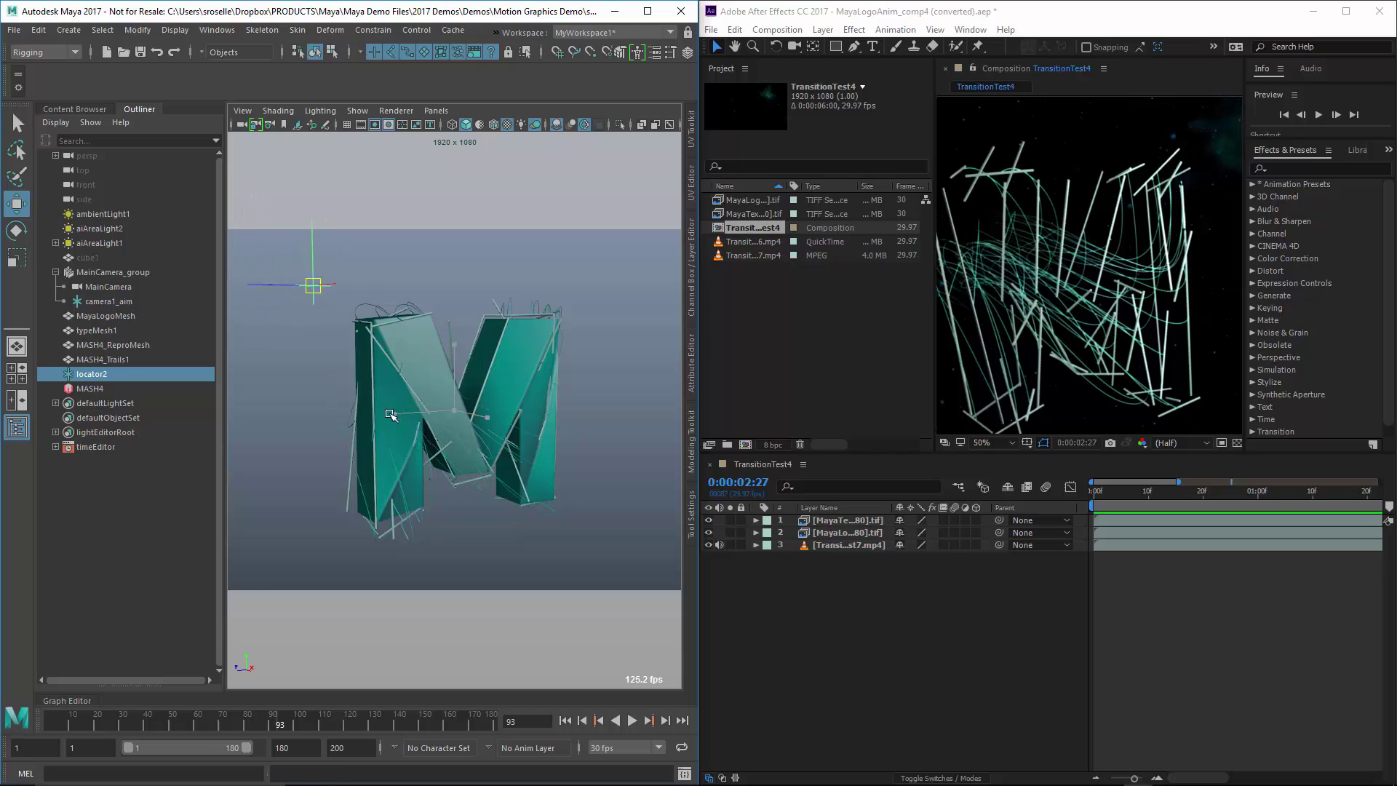
pyautogui.moveTo(347, 726); pyautogui.dragTo(354, 730)
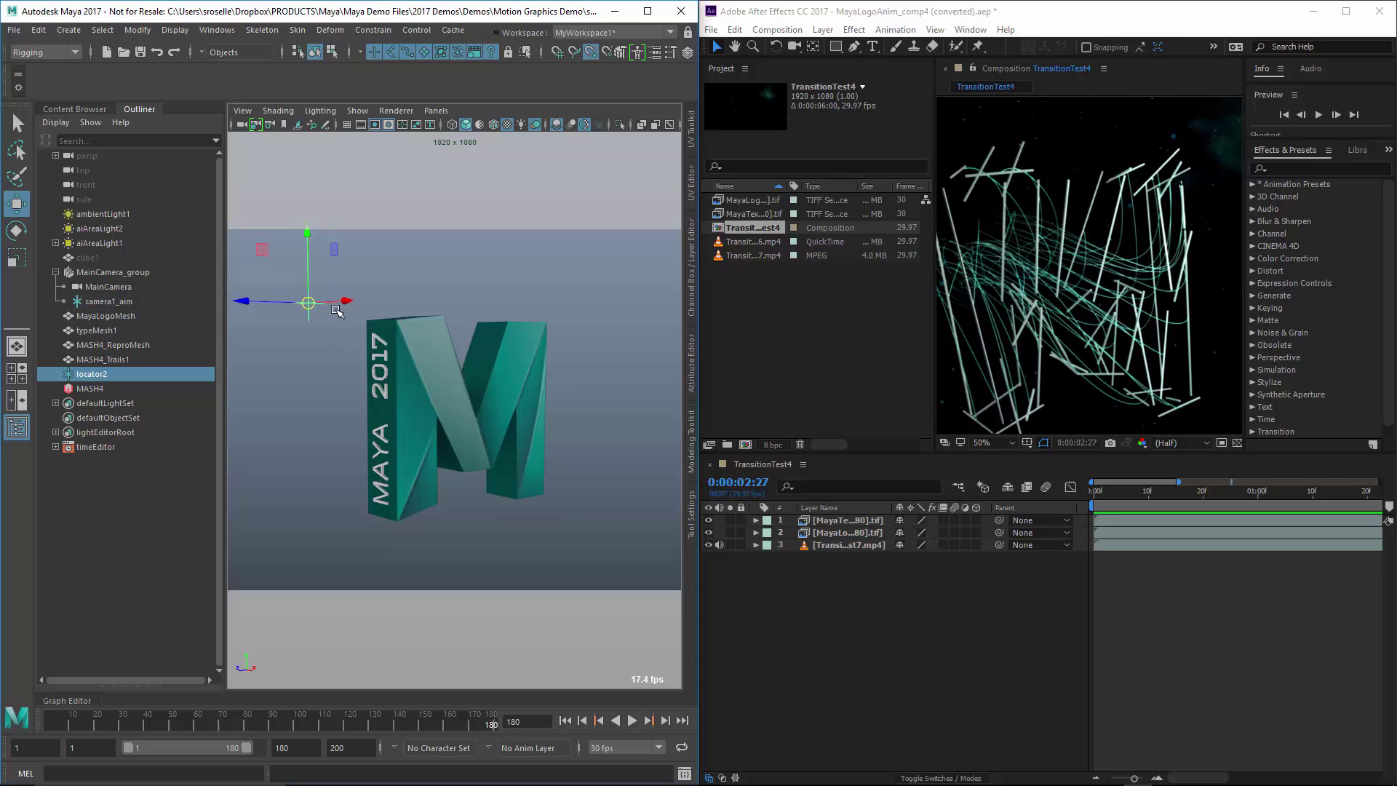
pyautogui.moveTo(311, 304); pyautogui.dragTo(371, 320)
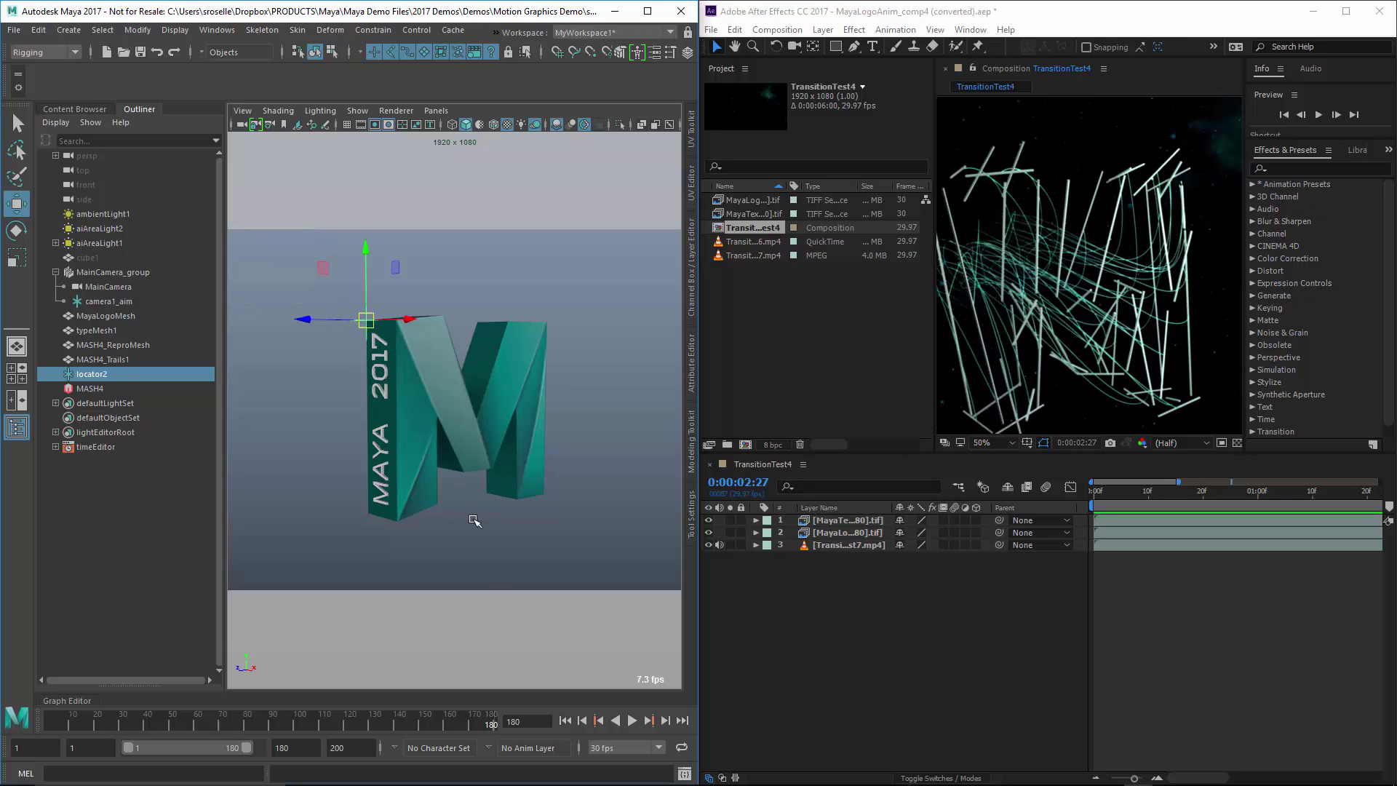
pyautogui.moveTo(493, 727); pyautogui.dragTo(570, 705)
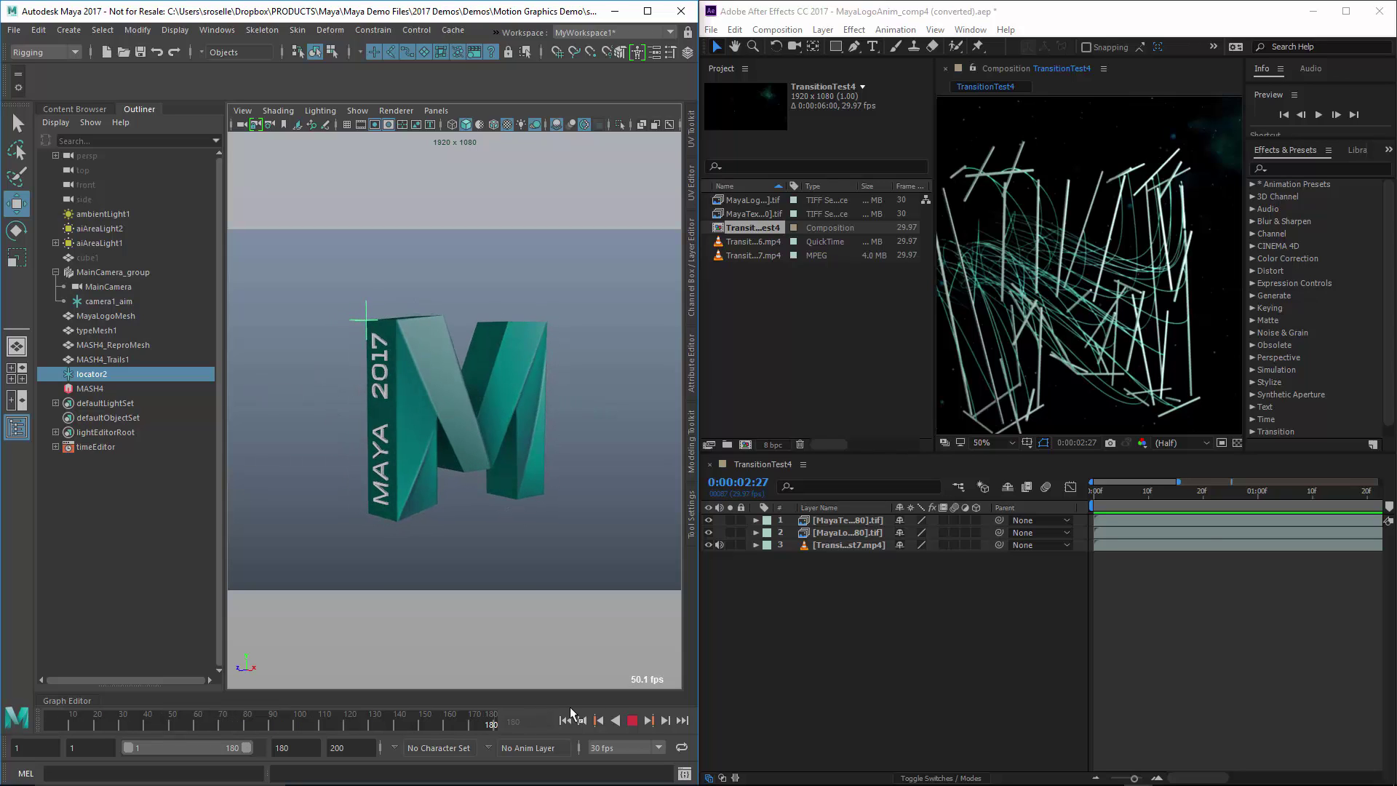
# Parent-constrain the locator to the Maya logo mesh
pyautogui.click(404, 348)
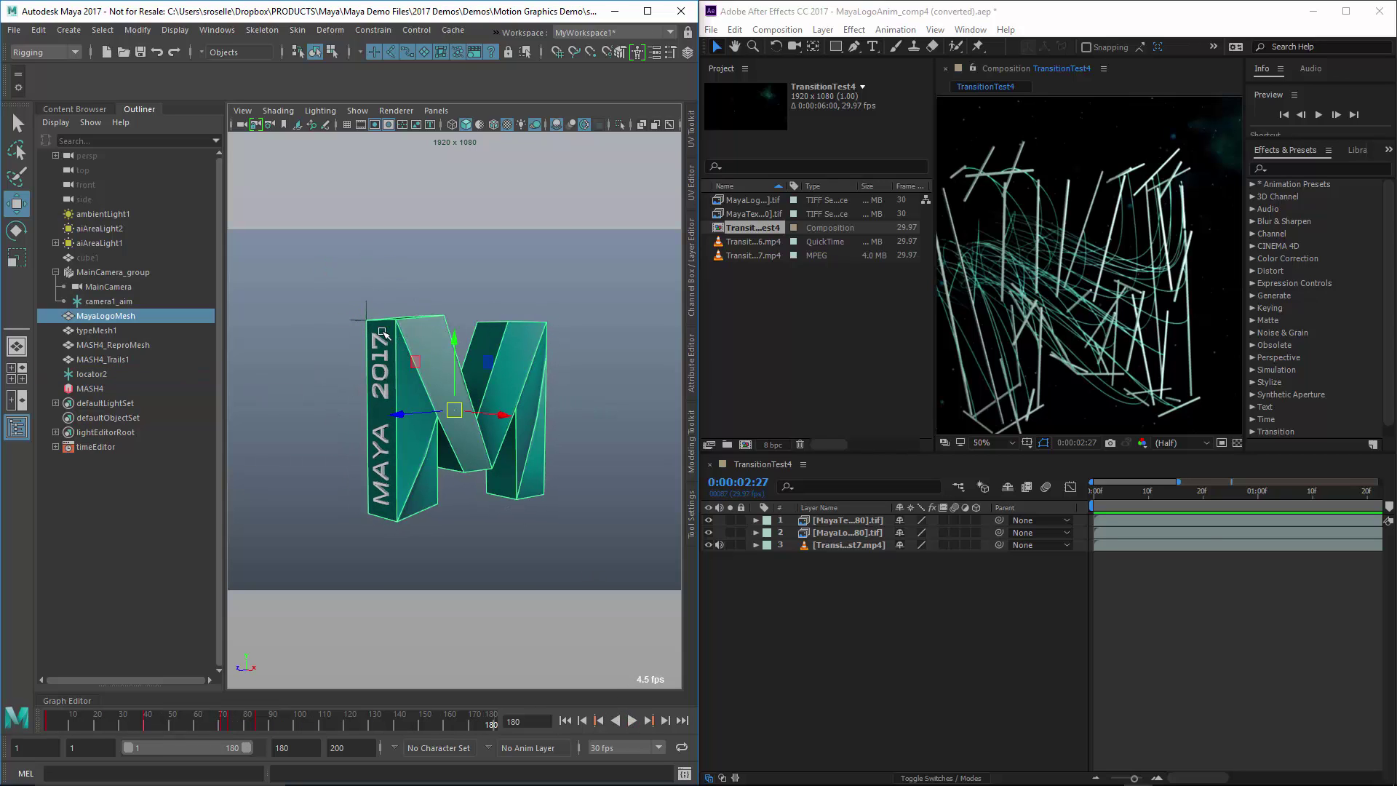
pyautogui.keyDown('shift'); pyautogui.click(363, 305); pyautogui.keyUp('shift')
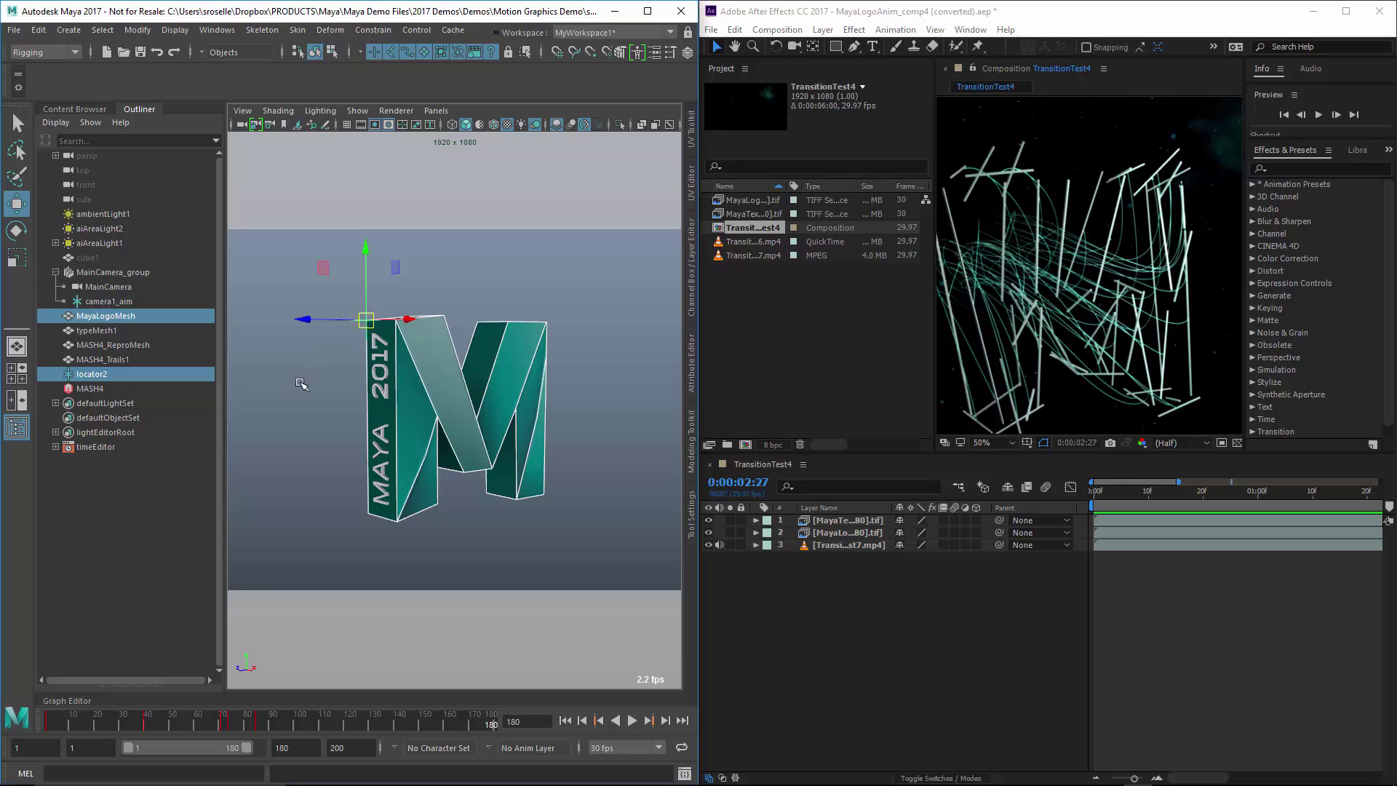
pyautogui.click(378, 31)
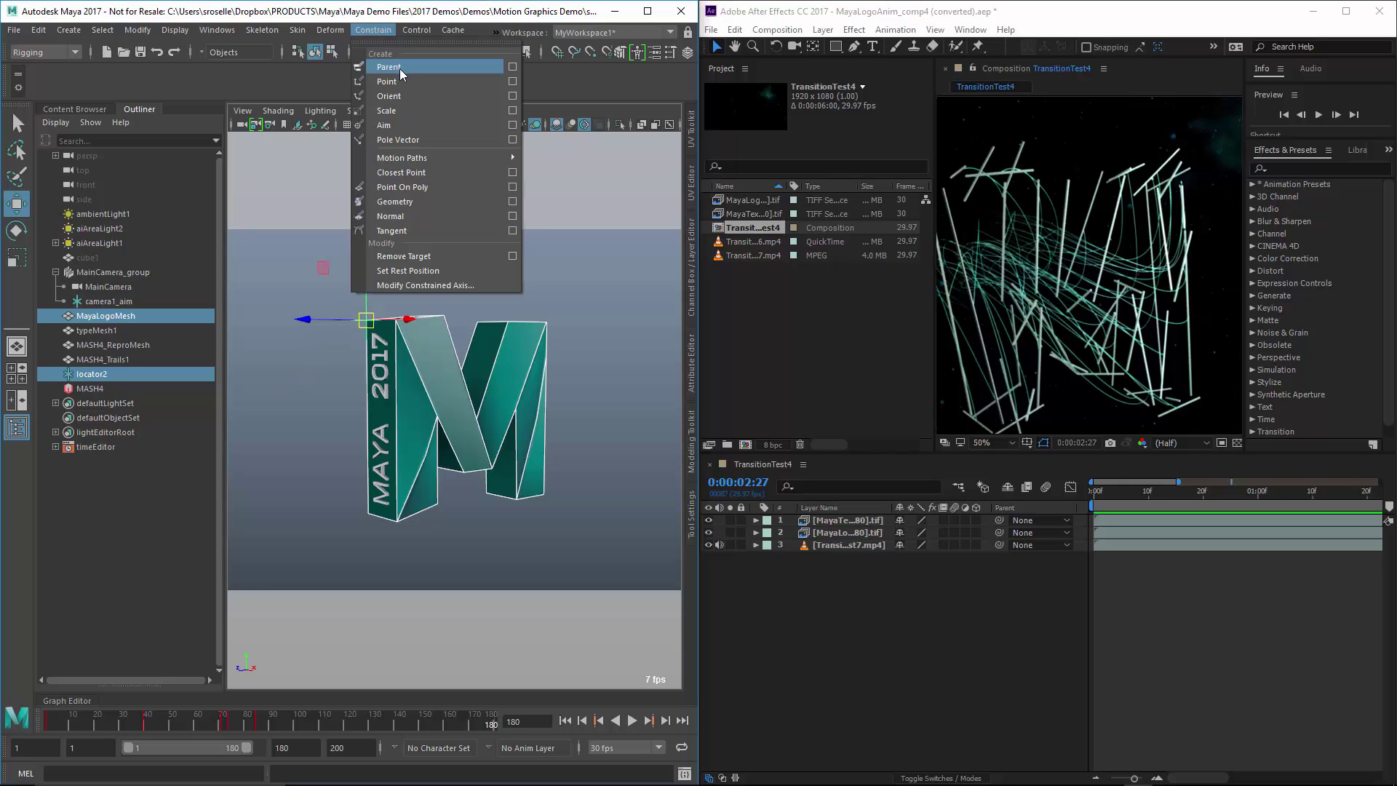
pyautogui.click(400, 69)
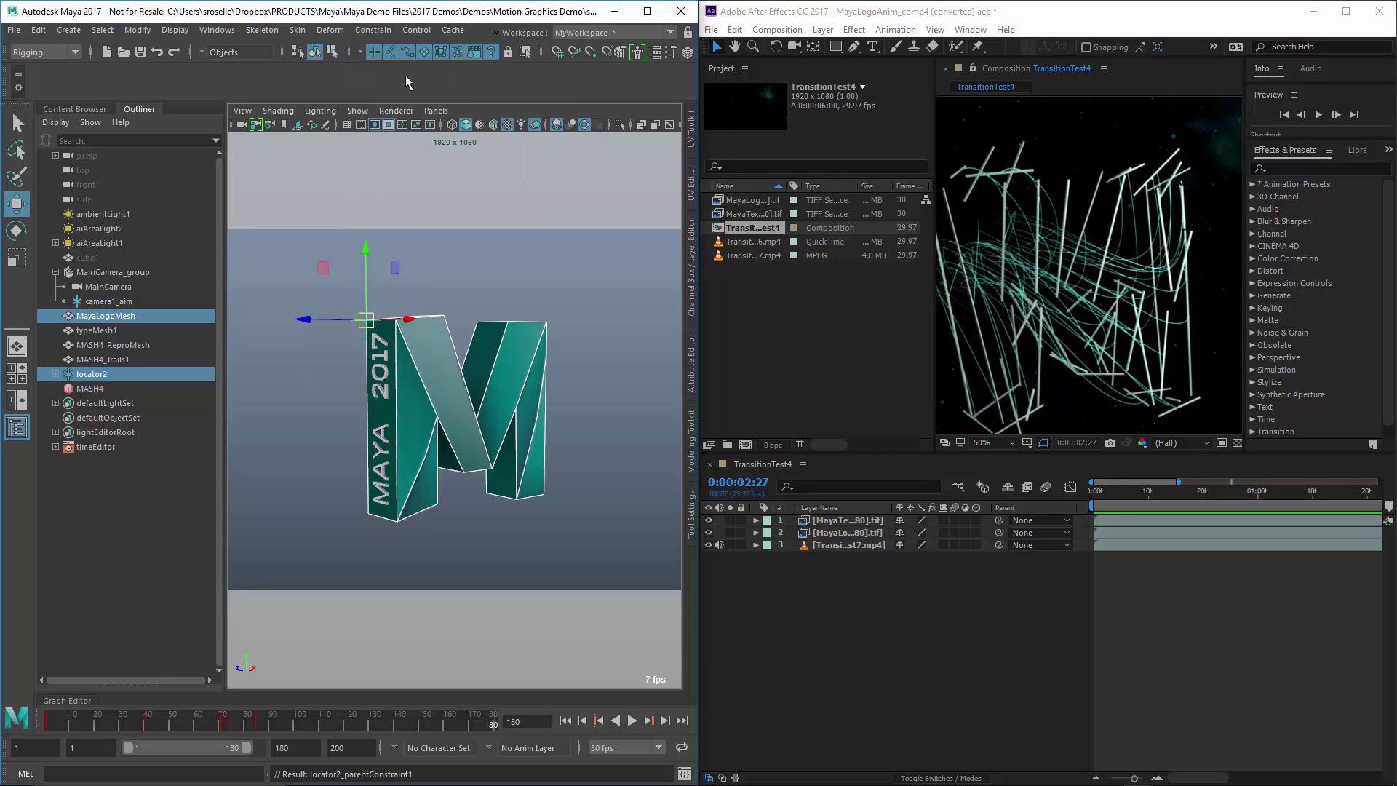
# Play the animation from the start and scrub to frame 160 to check the locator's motion with the logo
pyautogui.click(565, 720)
pyautogui.hotkey('alt', 'v')
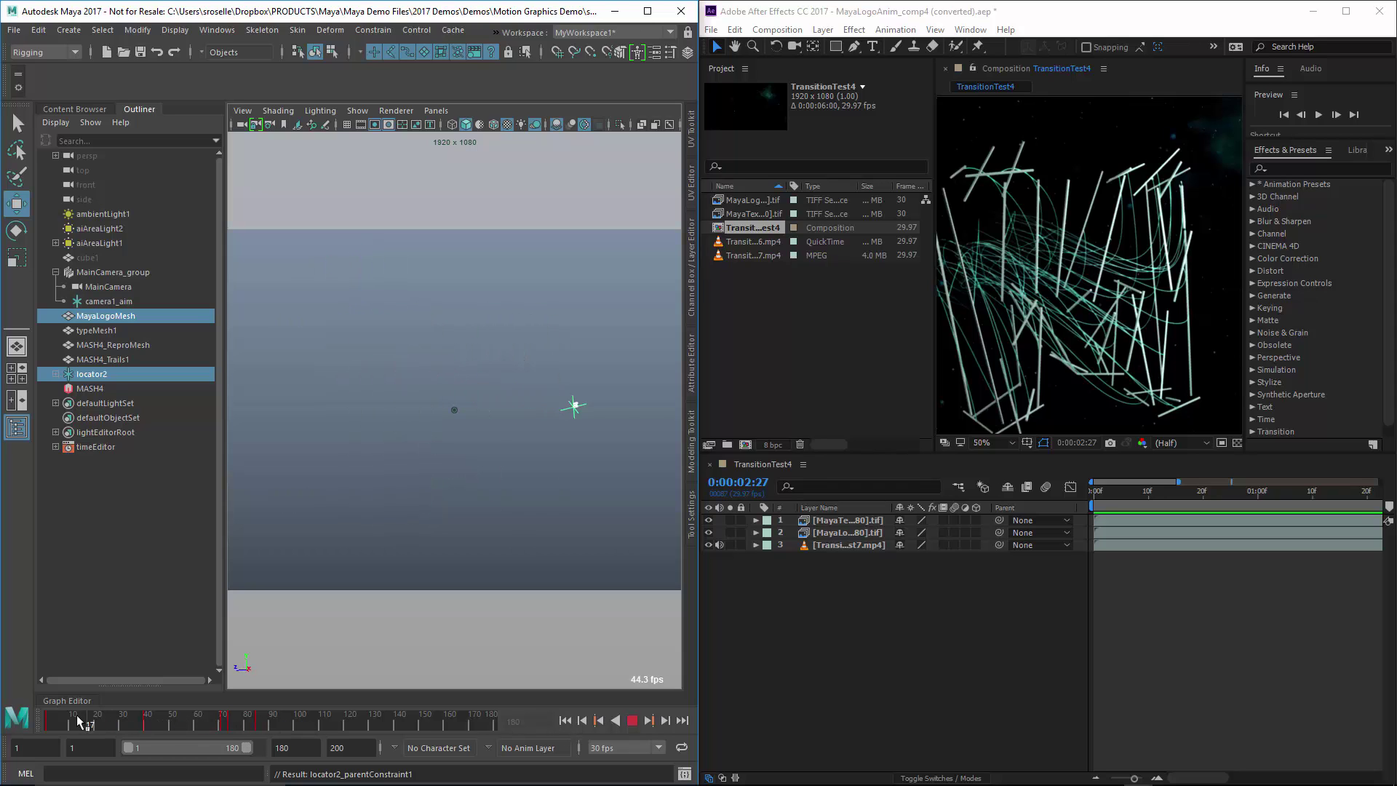
pyautogui.moveTo(35, 721); pyautogui.dragTo(445, 742)
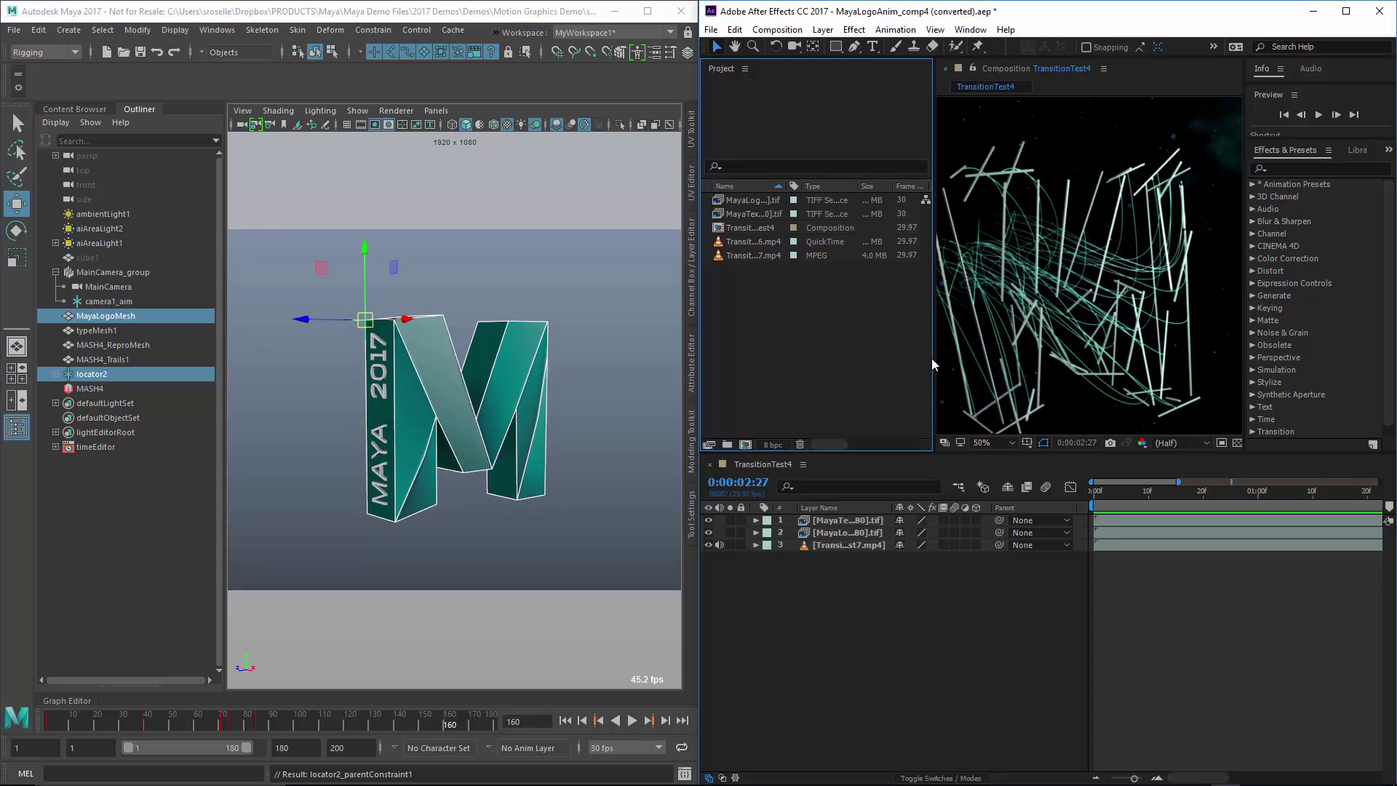
# Narrow the After Effects Project panel and zoom the composition view out to 12.5%
pyautogui.moveTo(935, 358); pyautogui.dragTo(871, 364)
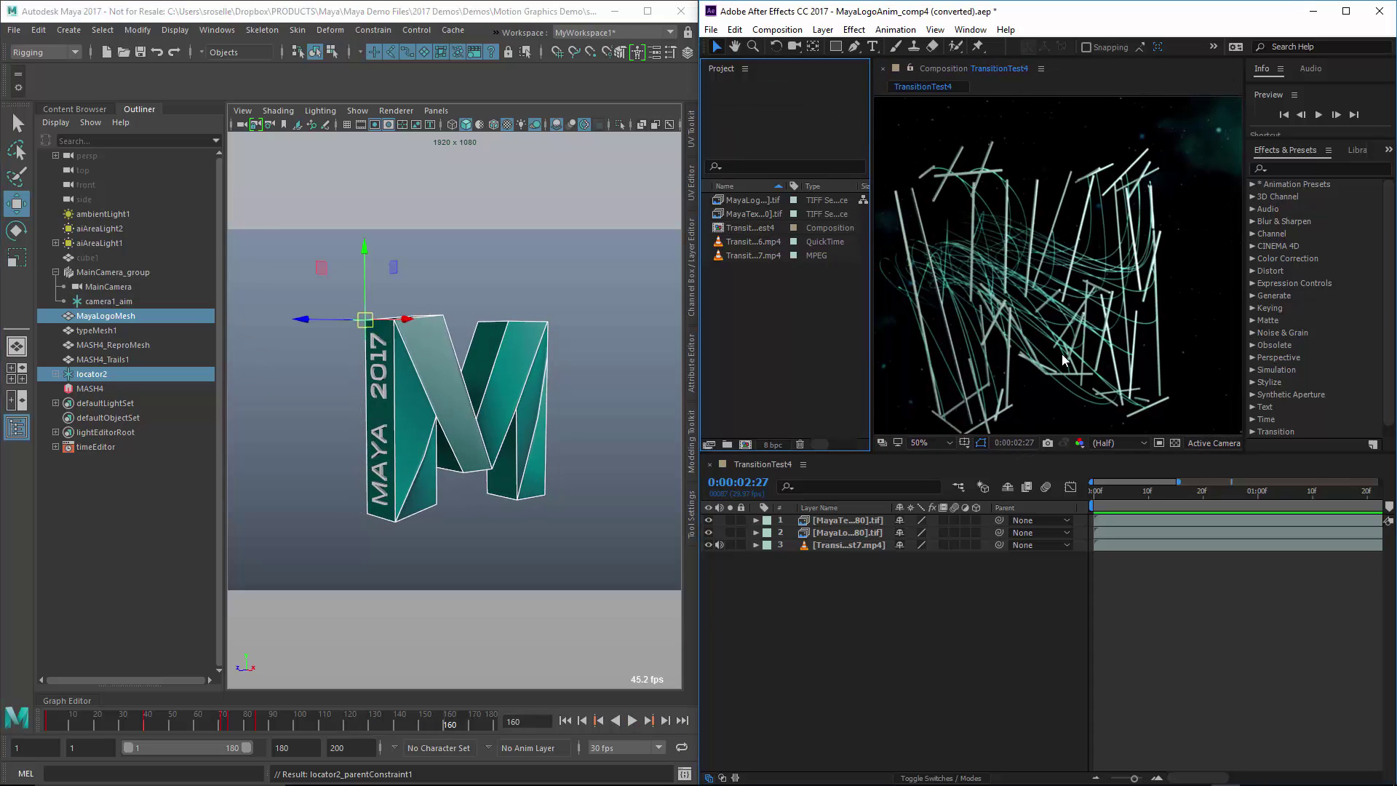
pyautogui.scroll(-4, 1062, 354)
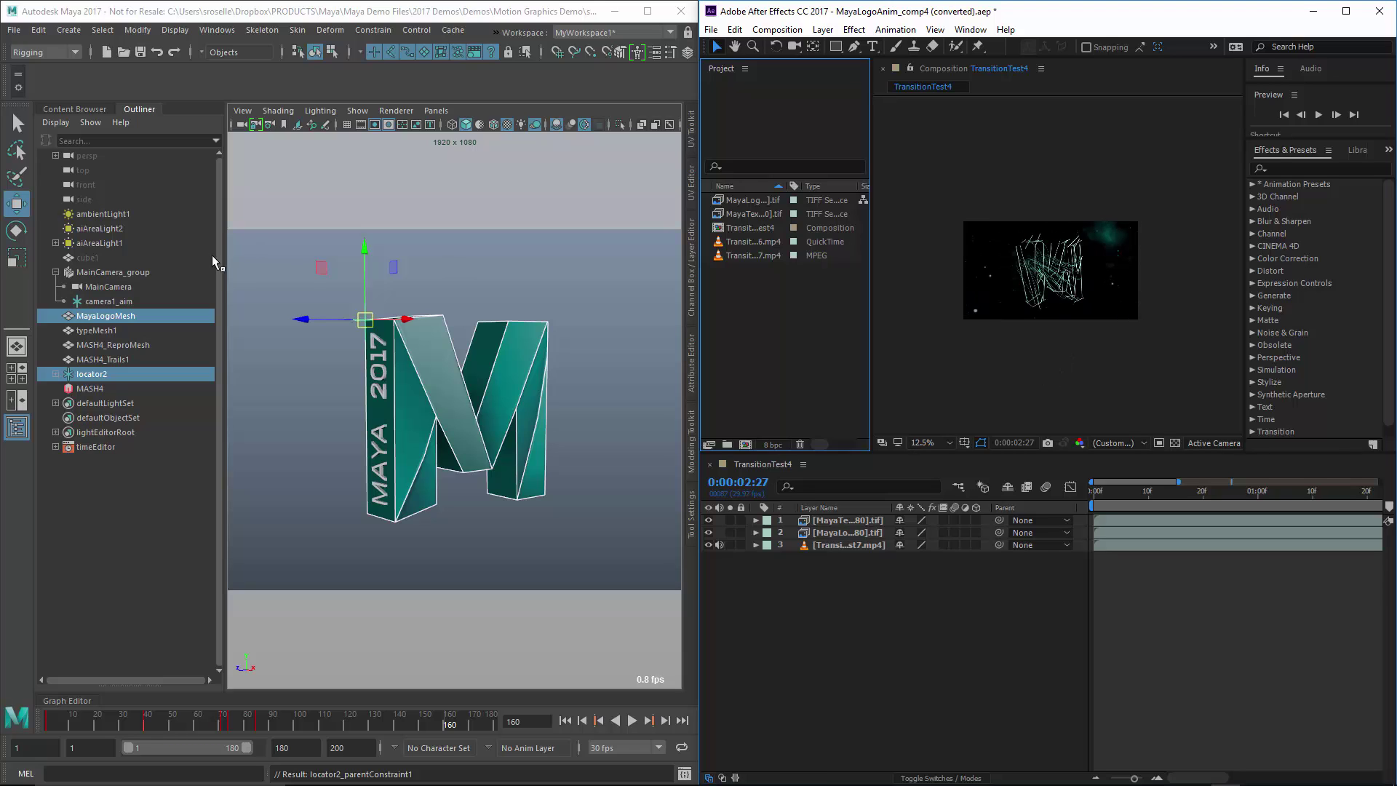
# Open Maya's Adobe After Effects Live Link window and place it clear of the M logo
pyautogui.click(14, 29)
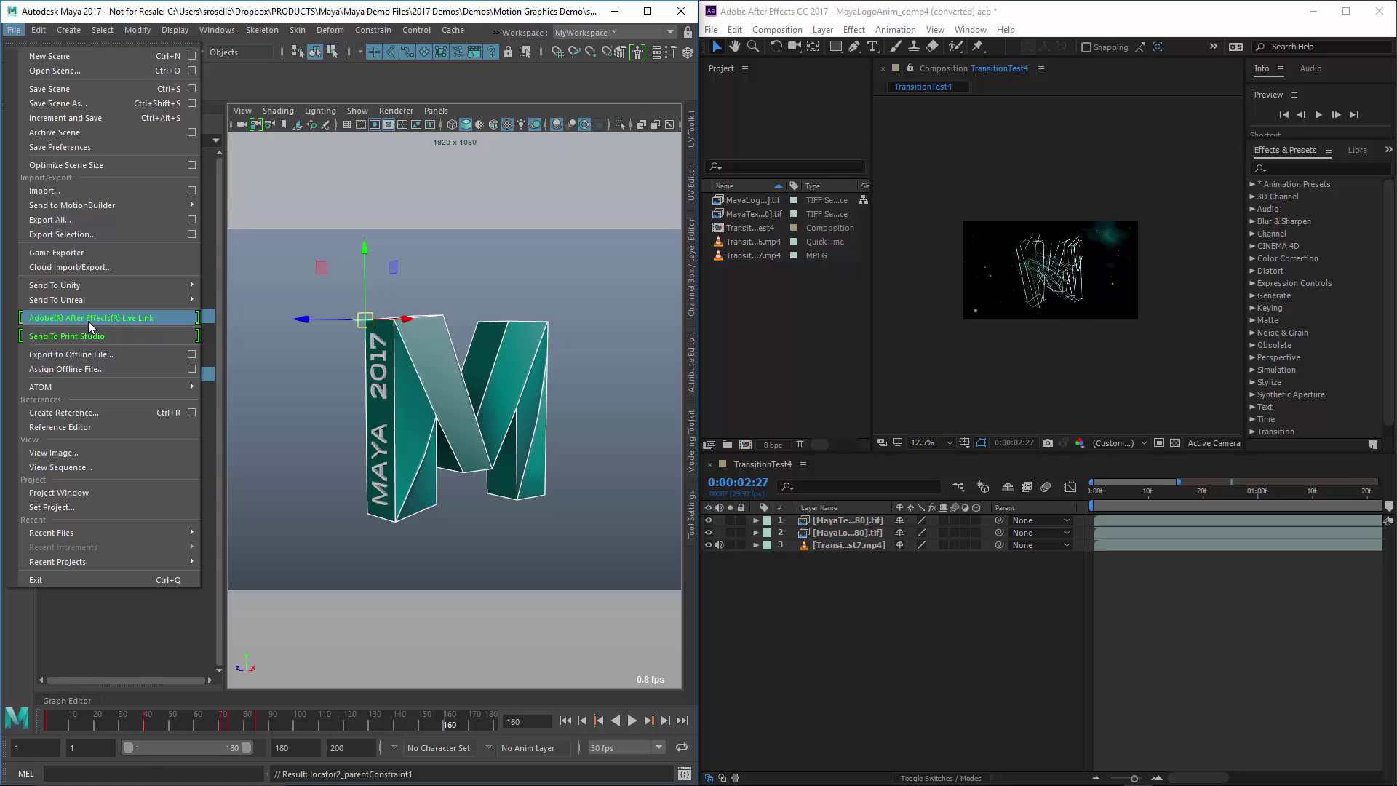
pyautogui.click(125, 319)
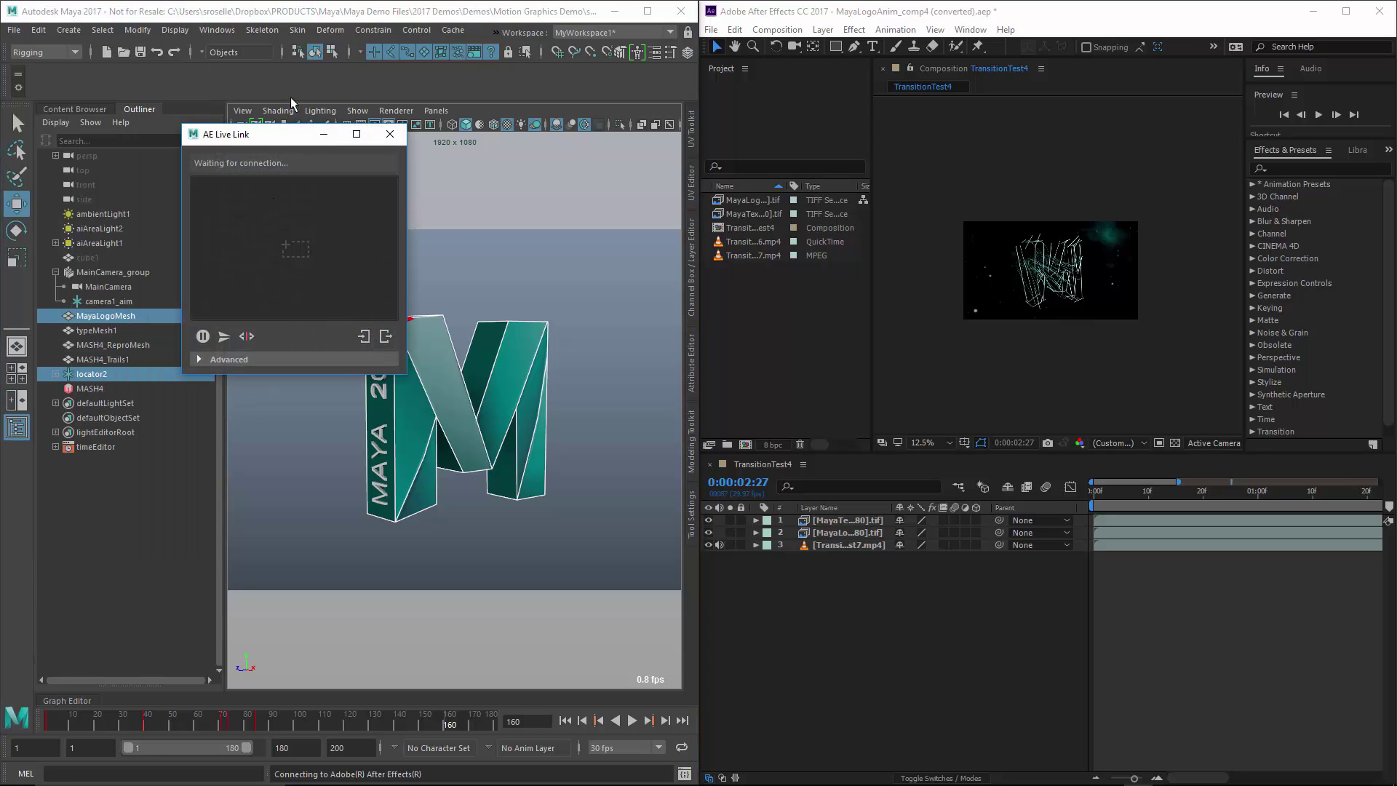
pyautogui.moveTo(269, 136); pyautogui.dragTo(258, 68)
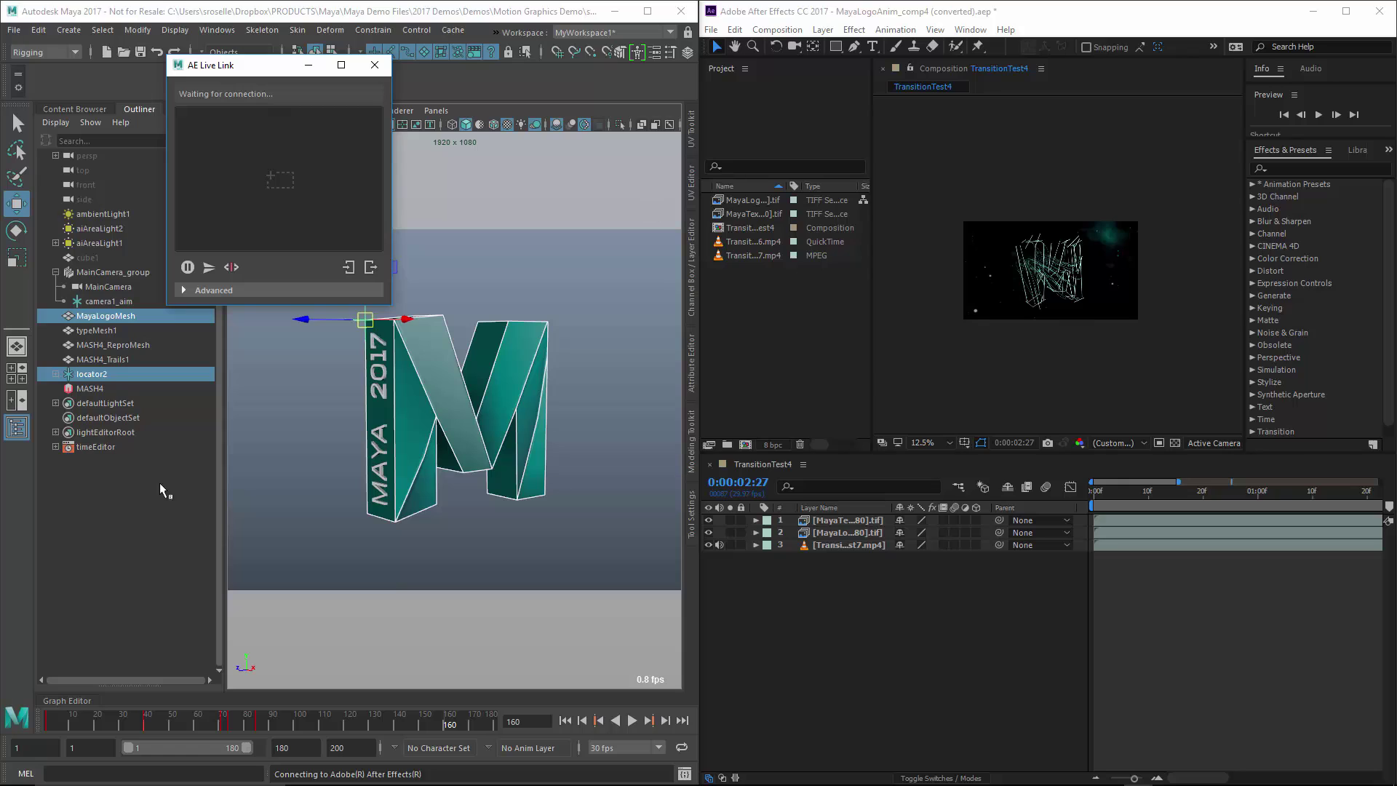
# Add camera1_aim, MainCamera and locator2 to the AE Live Link object list
pyautogui.click(107, 302)
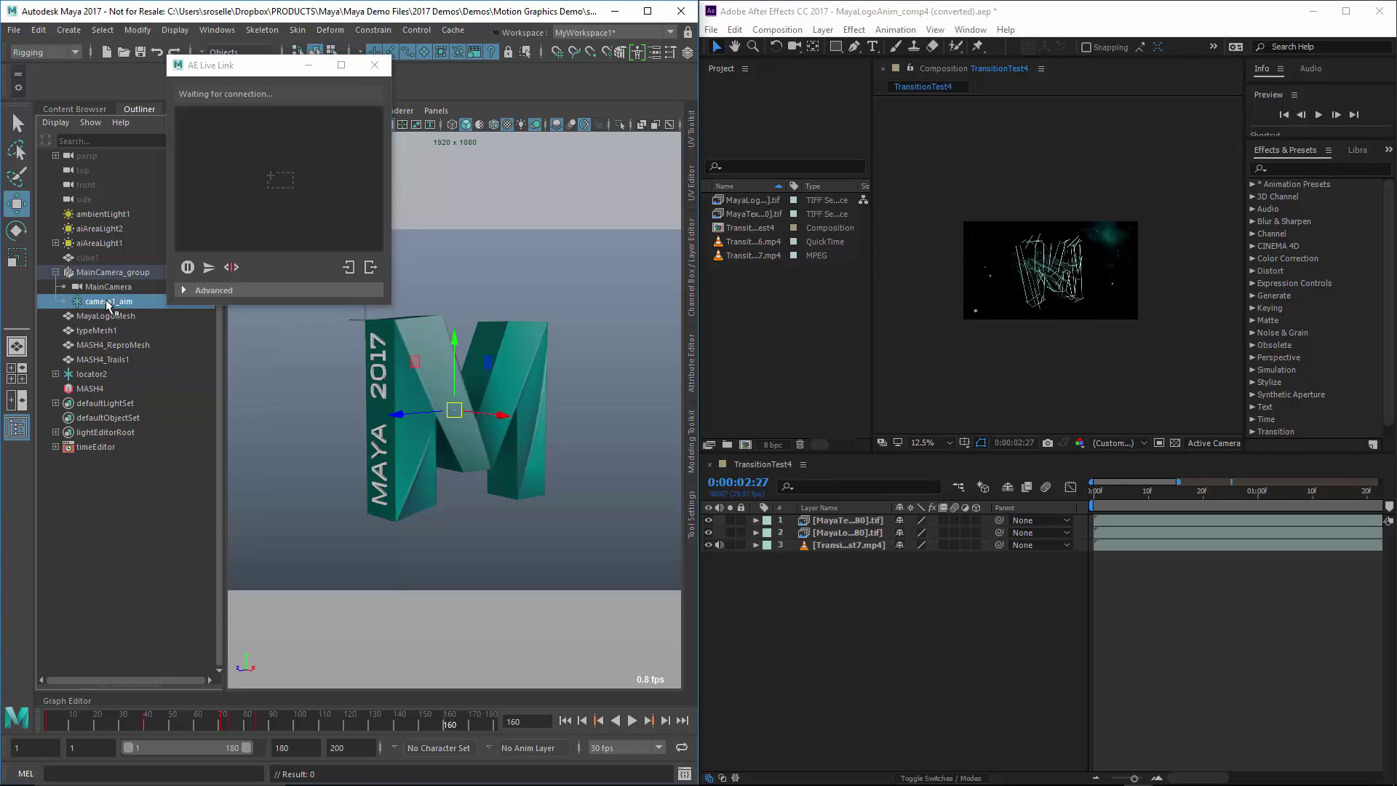
pyautogui.keyDown('ctrl'); pyautogui.click(104, 288); pyautogui.keyUp('ctrl')
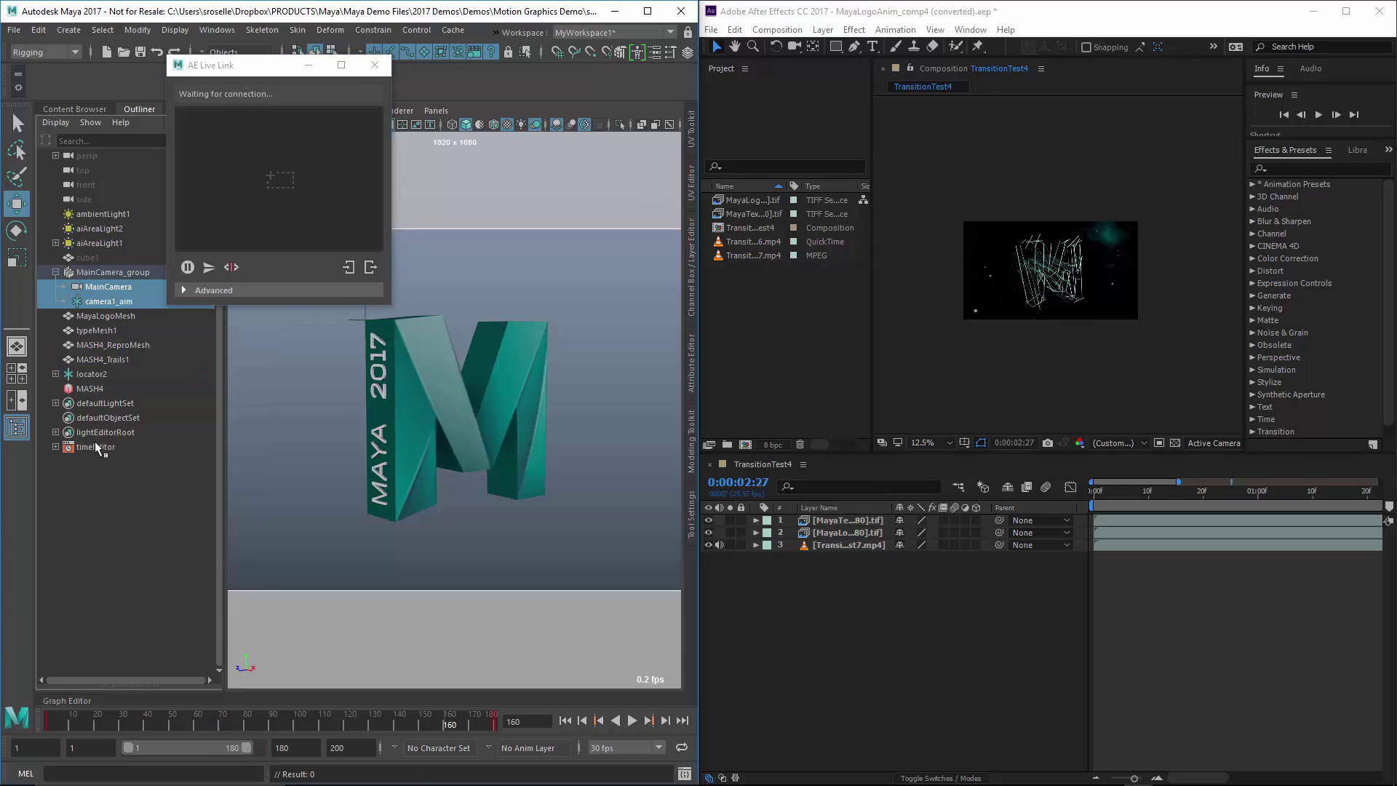
pyautogui.keyDown('ctrl'); pyautogui.click(90, 376); pyautogui.keyUp('ctrl')
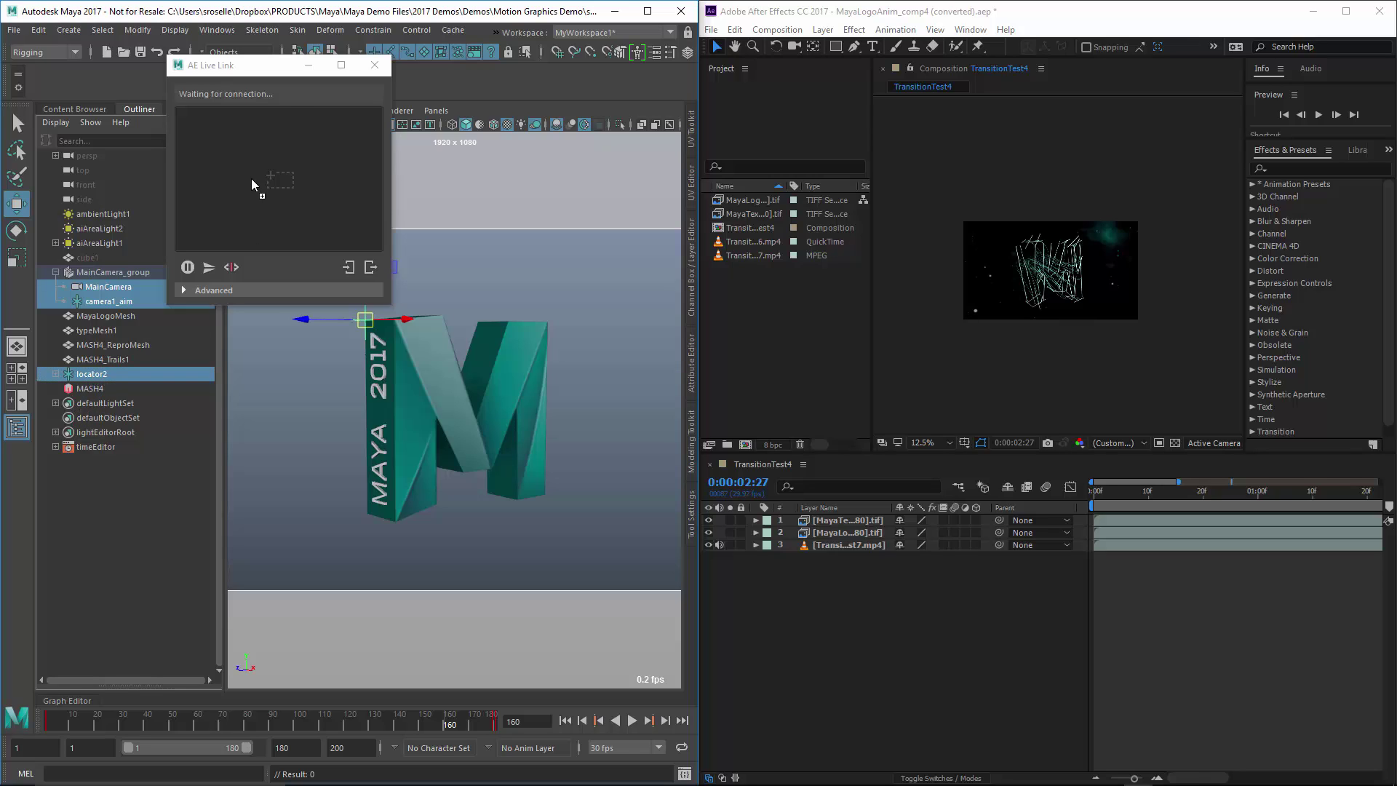
pyautogui.moveTo(251, 178); pyautogui.dragTo(254, 211)
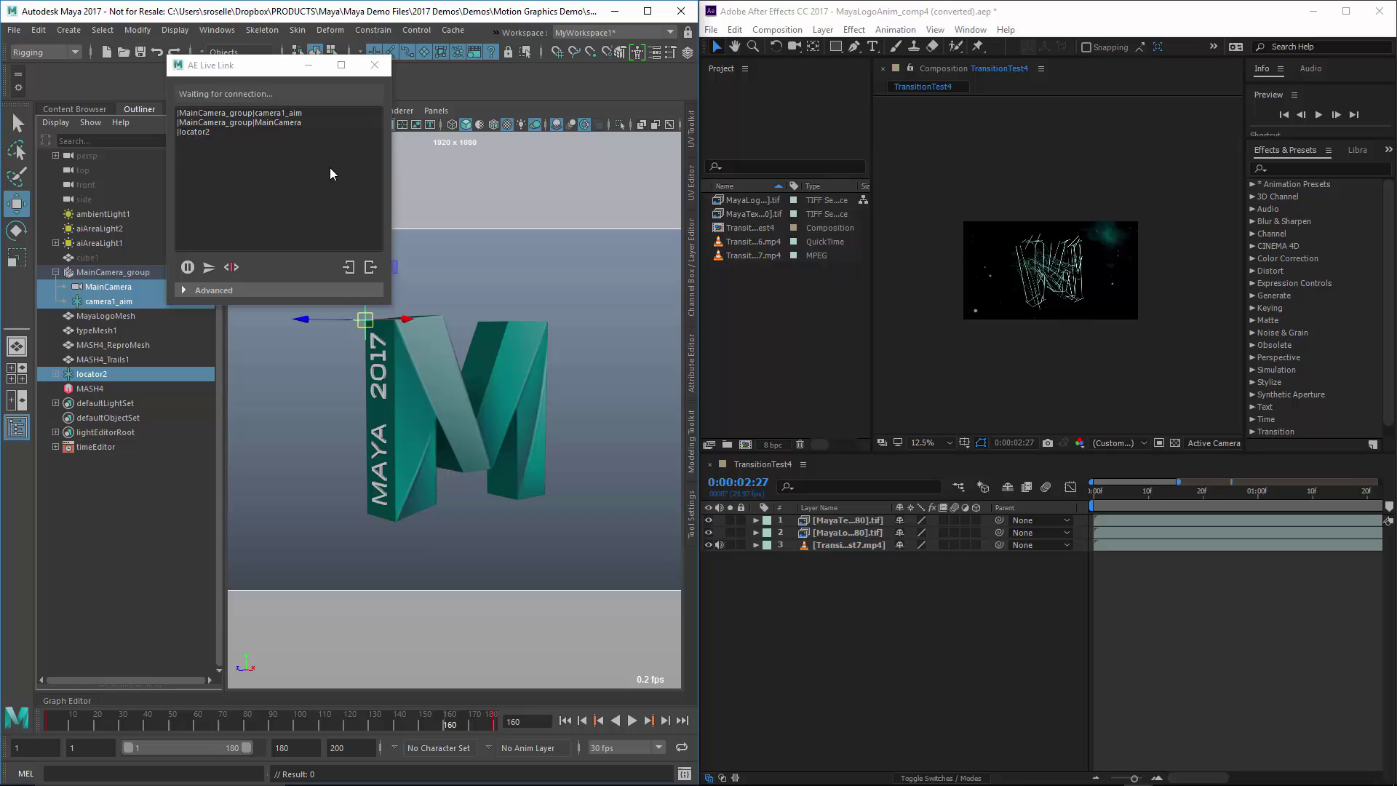
# Switch to After Effects, open the Autodesk Maya Live Link extension, and accept overriding the composition's preferences with the Maya scene's
pyautogui.click(972, 29)
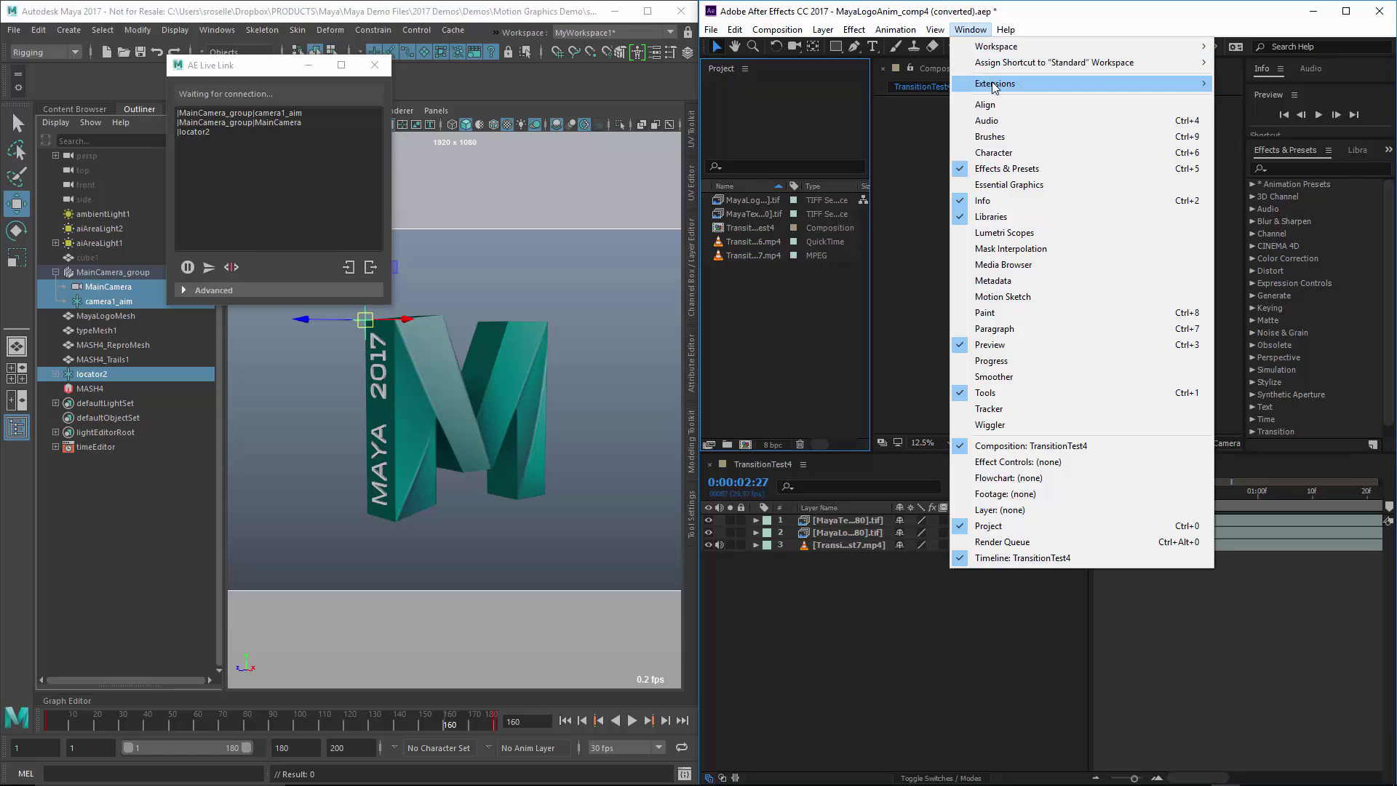
pyautogui.moveTo(993, 83)
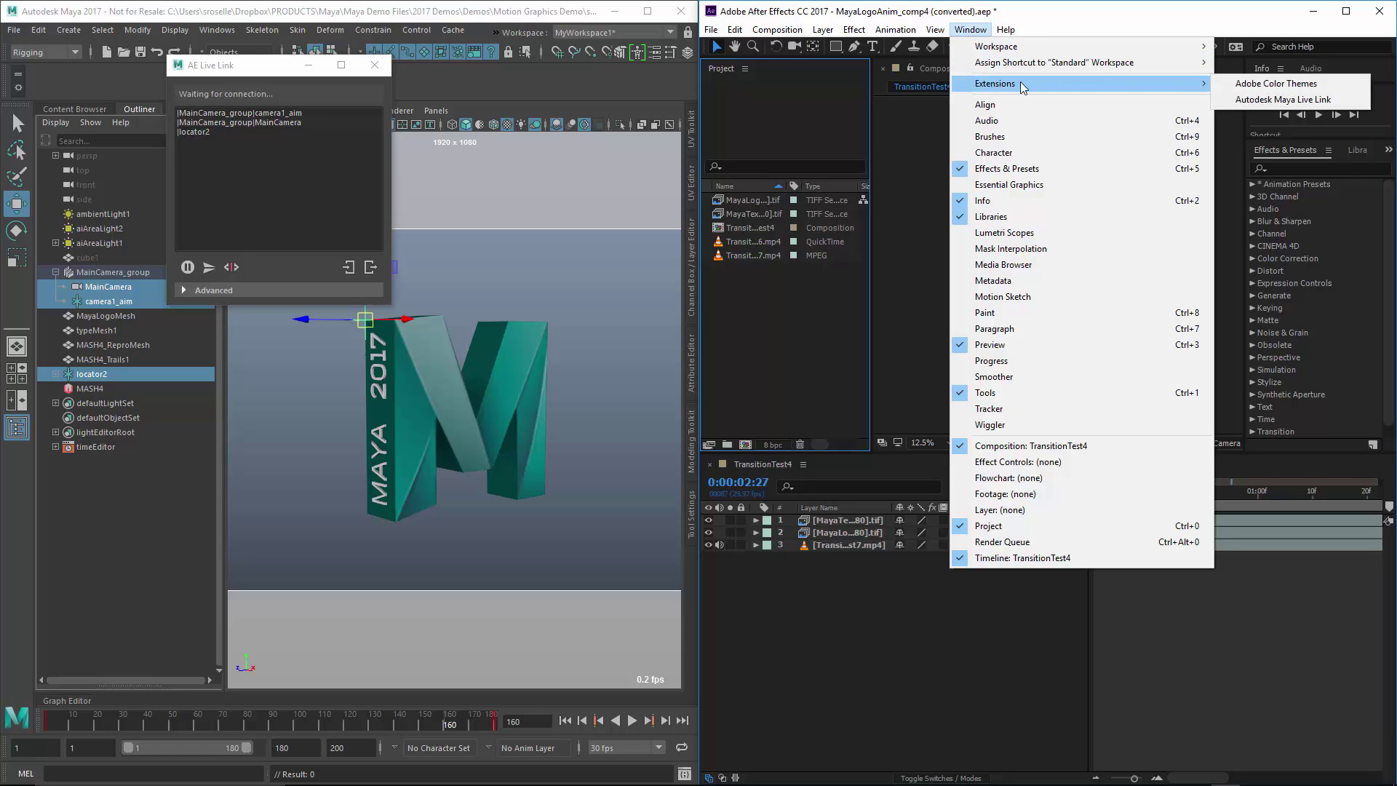
pyautogui.click(1289, 104)
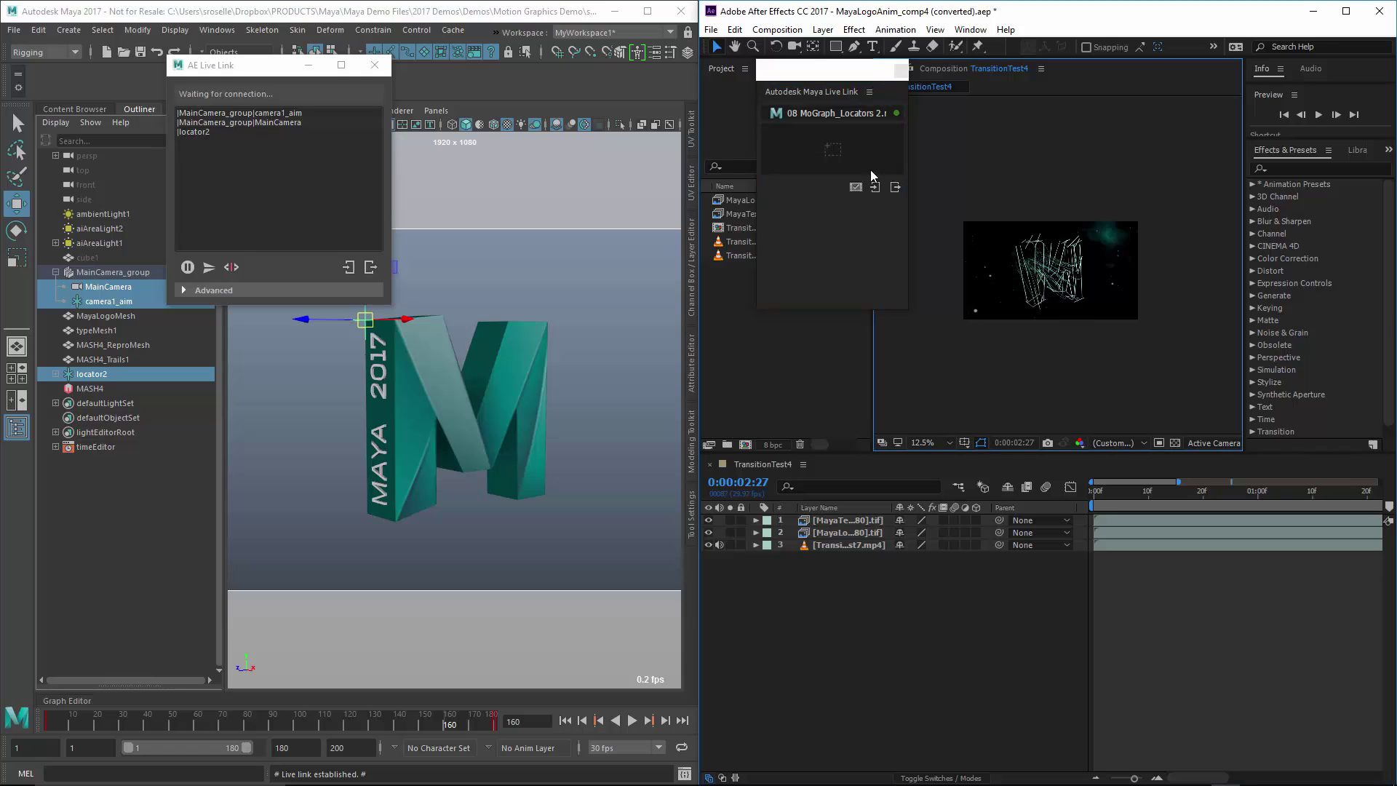
pyautogui.click(665, 382)
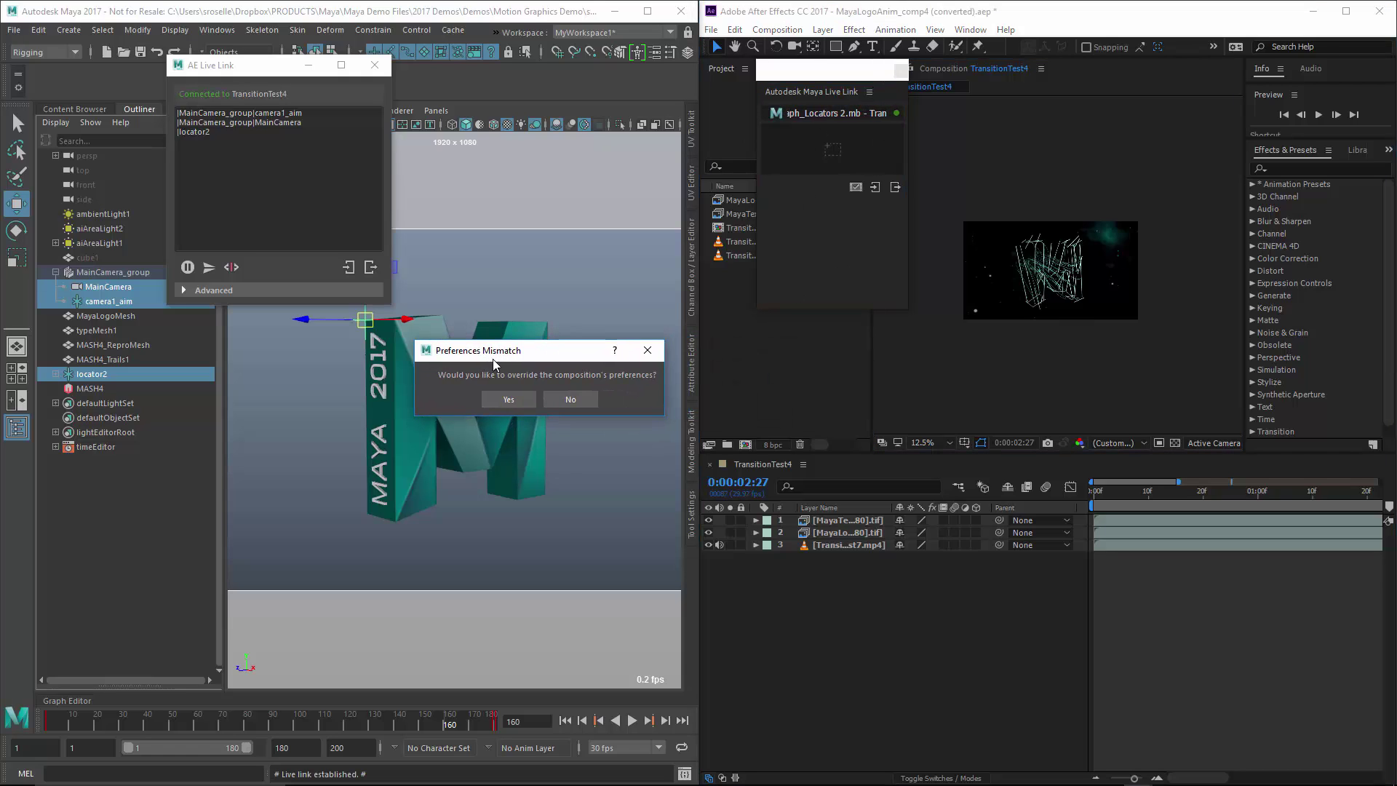
pyautogui.click(494, 400)
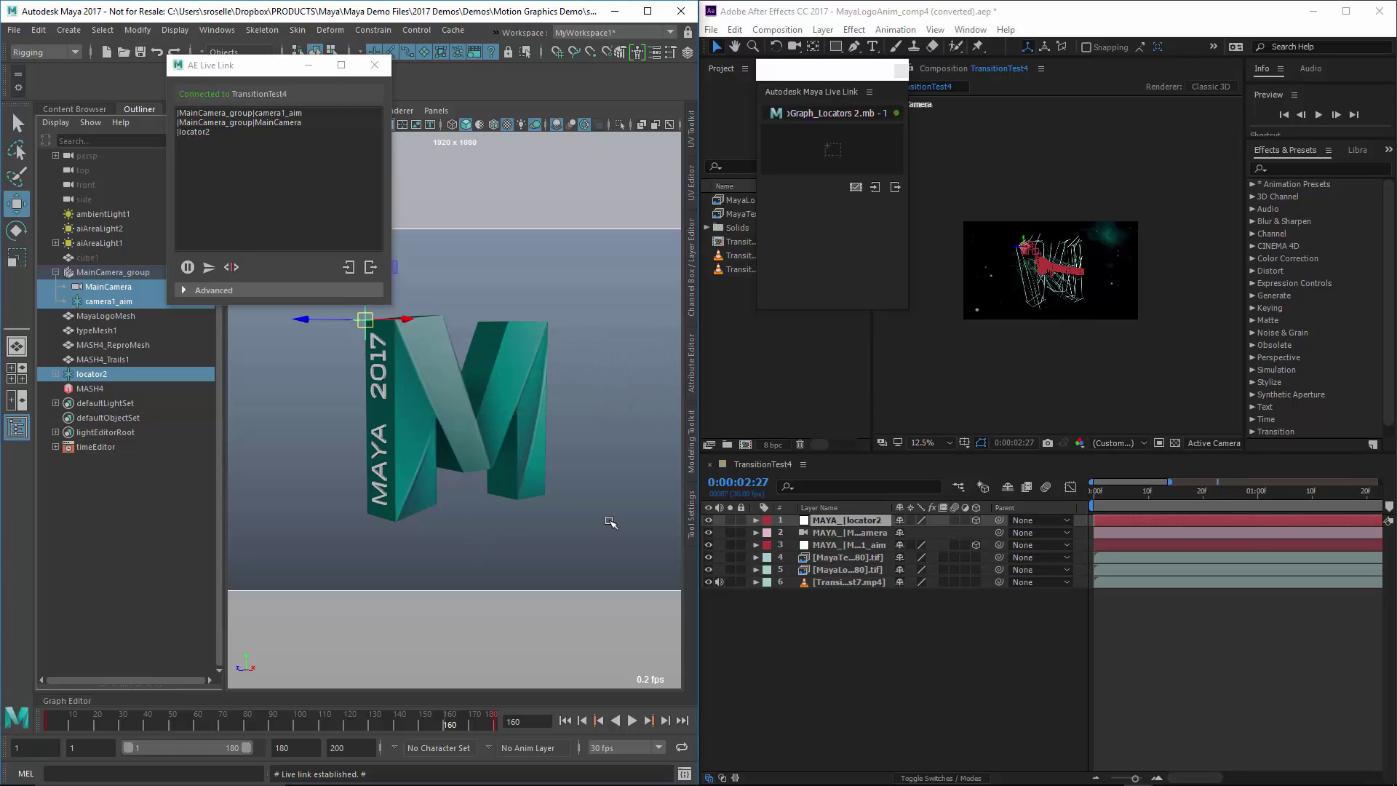
# Play the animation in Maya and preview the TransitionTest4 composition in After Effects to compare the locator's motion
pyautogui.scroll(1, 941, 305)
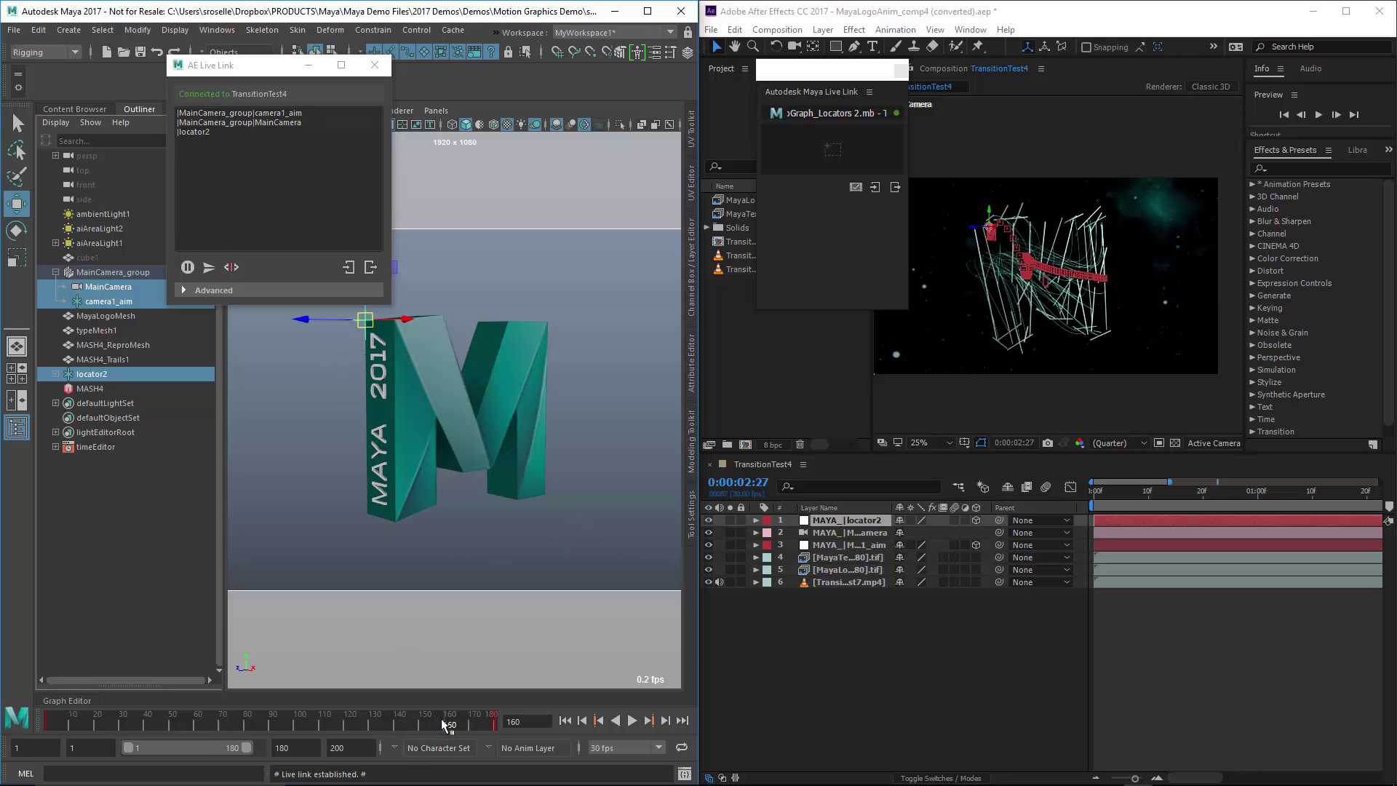
pyautogui.click(297, 714)
pyautogui.hotkey('alt', 'v')
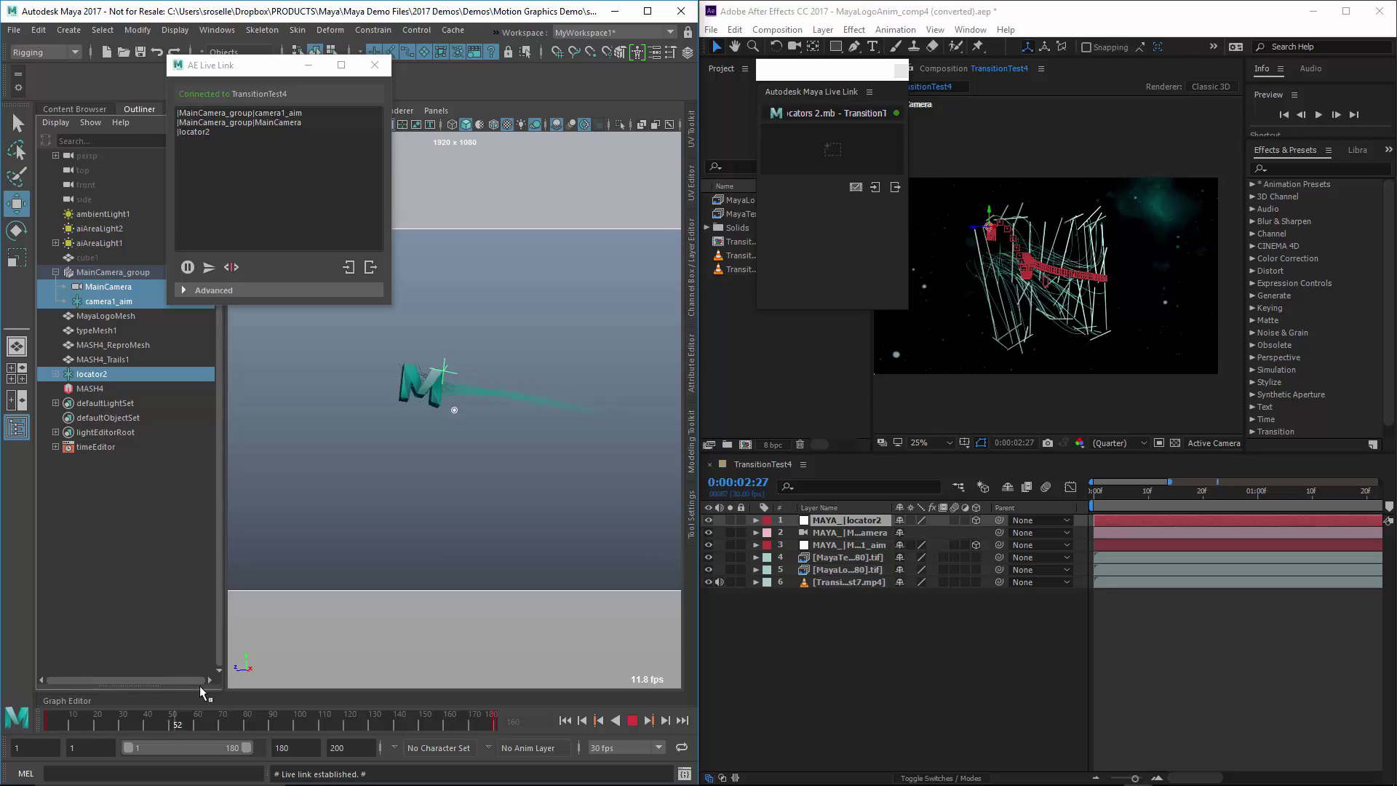
pyautogui.press('Escape')
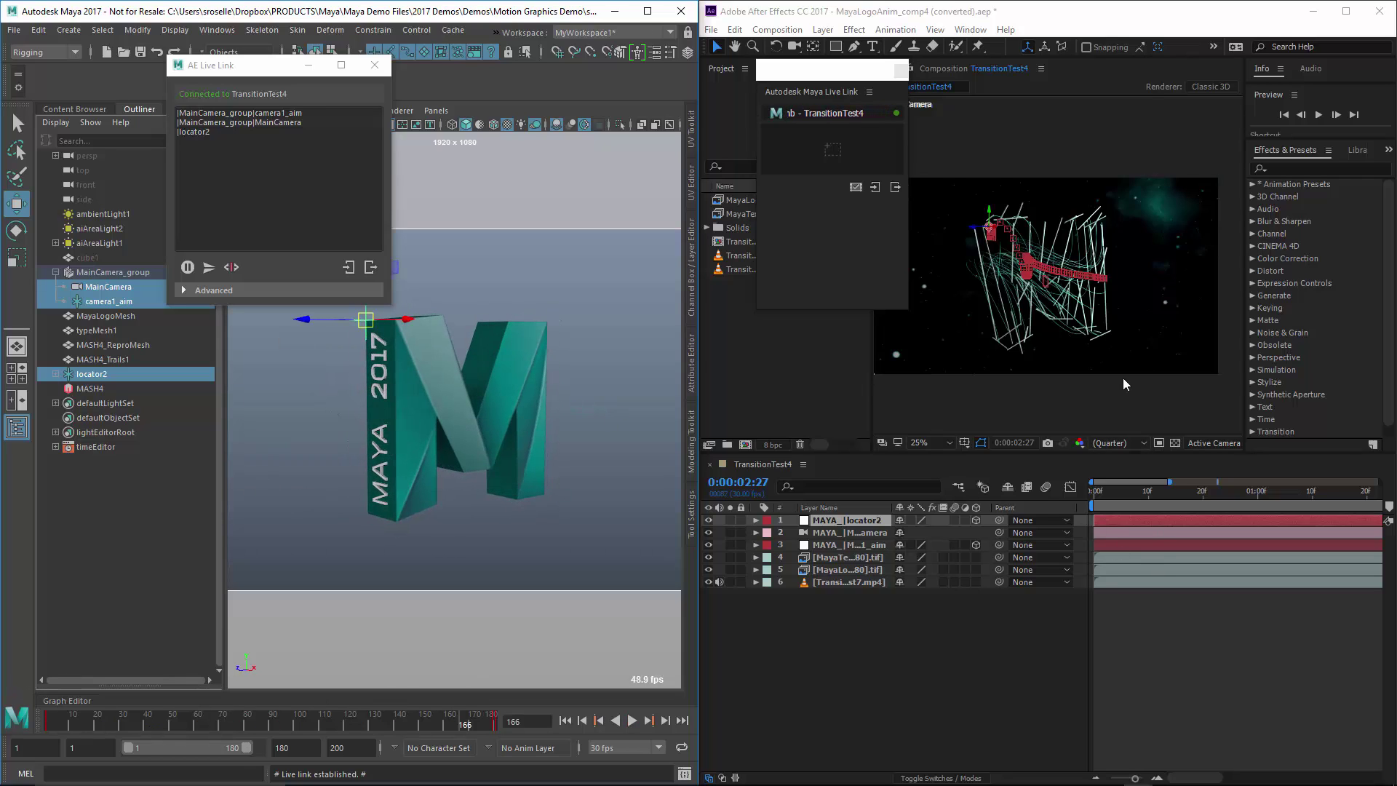
pyautogui.moveTo(1210, 495); pyautogui.dragTo(1096, 493)
pyautogui.press('space')
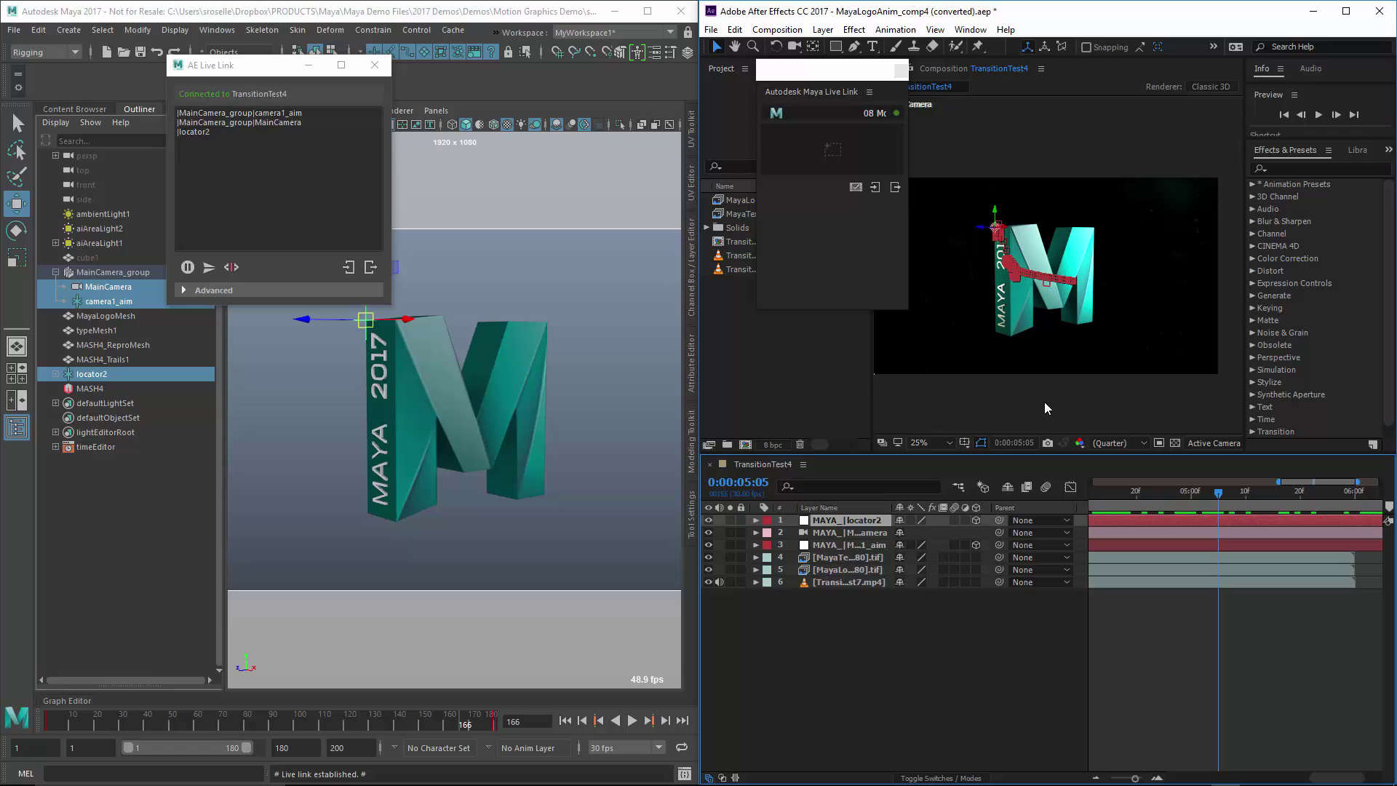
# Hide the rendered Maya text image sequence layer, and maximize After Effects with the Live Link panel moved off the composition
pyautogui.click(709, 557)
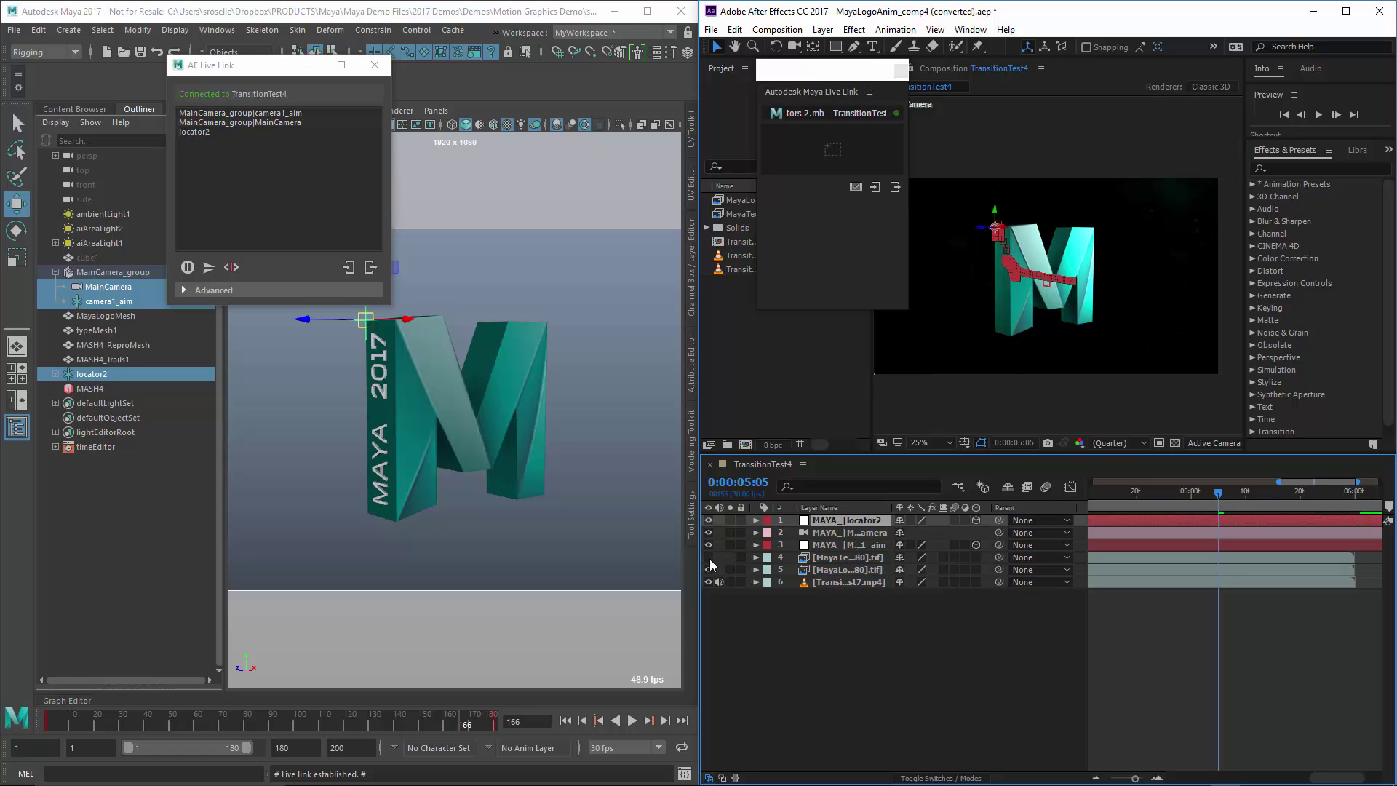
pyautogui.click(709, 559)
pyautogui.moveTo(788, 78); pyautogui.dragTo(842, 519)
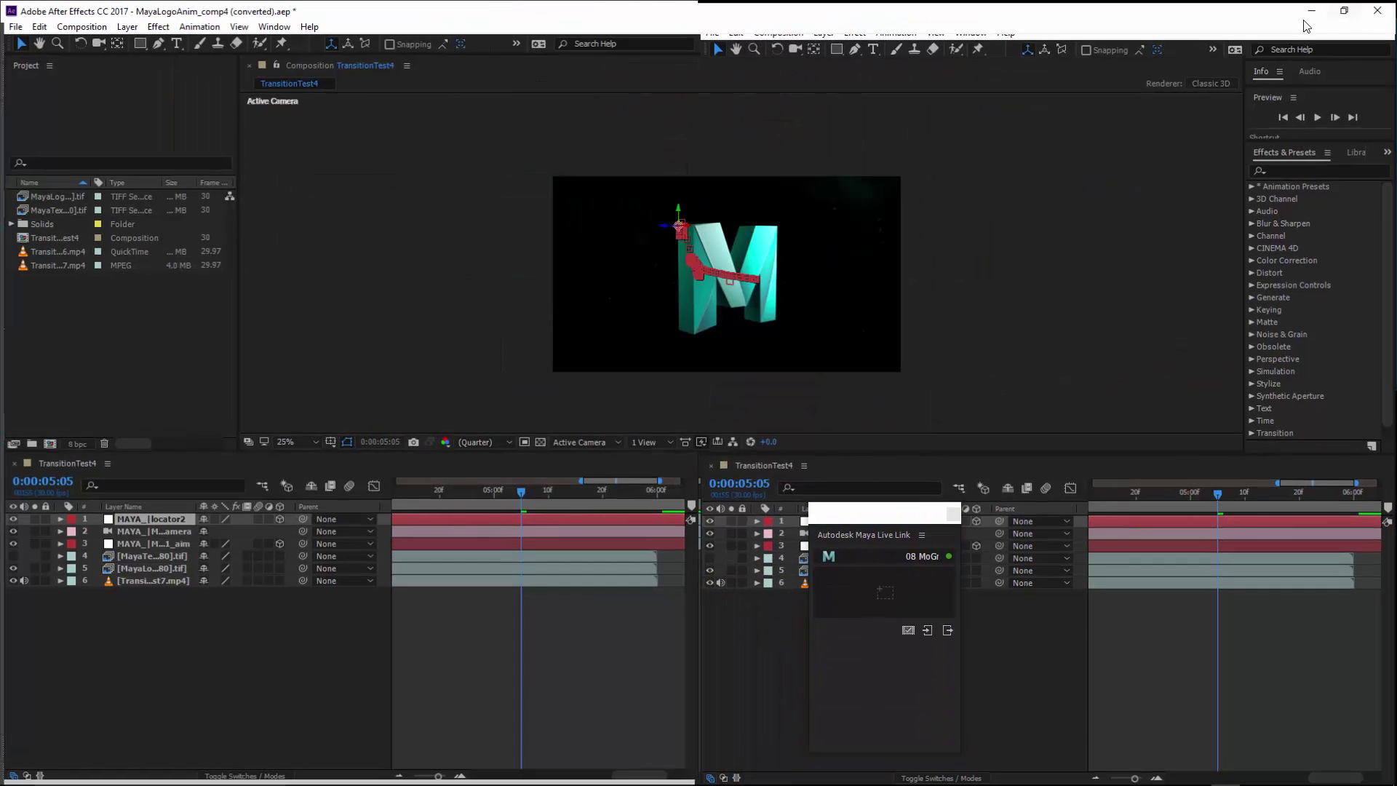
pyautogui.click(1346, 11)
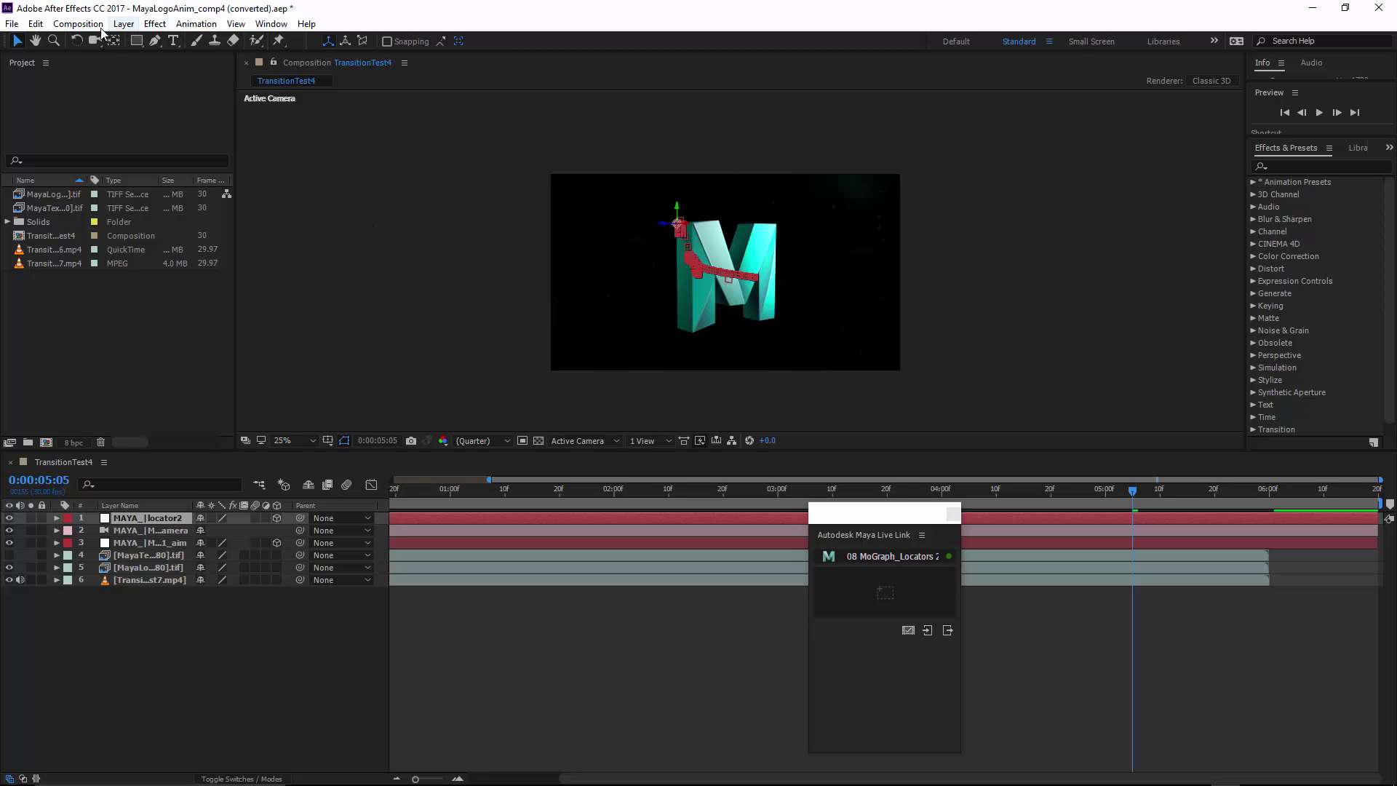
# Create a paragraph text box across the M logo in the composition containing "MAYA 2017"
pyautogui.click(174, 42)
pyautogui.moveTo(600, 203); pyautogui.dragTo(882, 302)
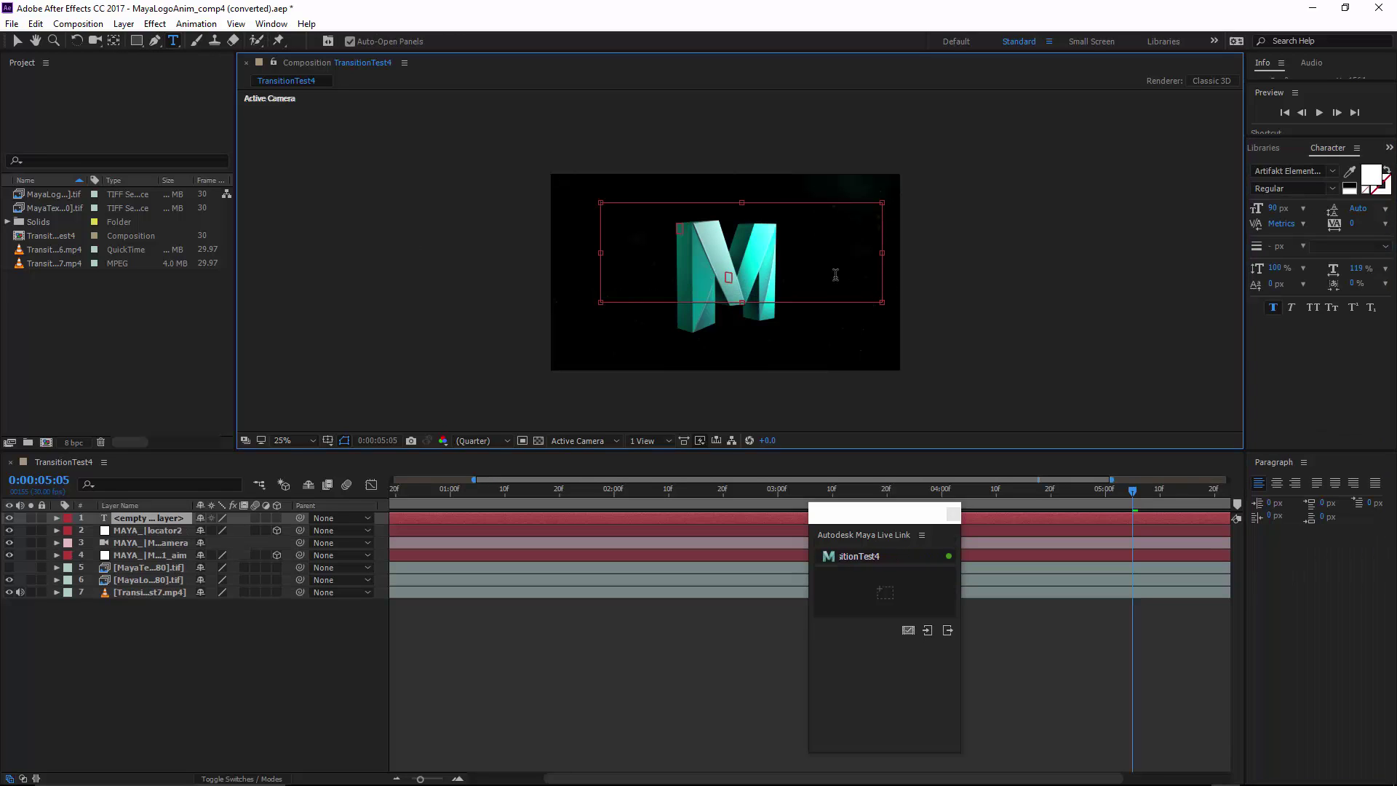
pyautogui.write('MAYA 2017')
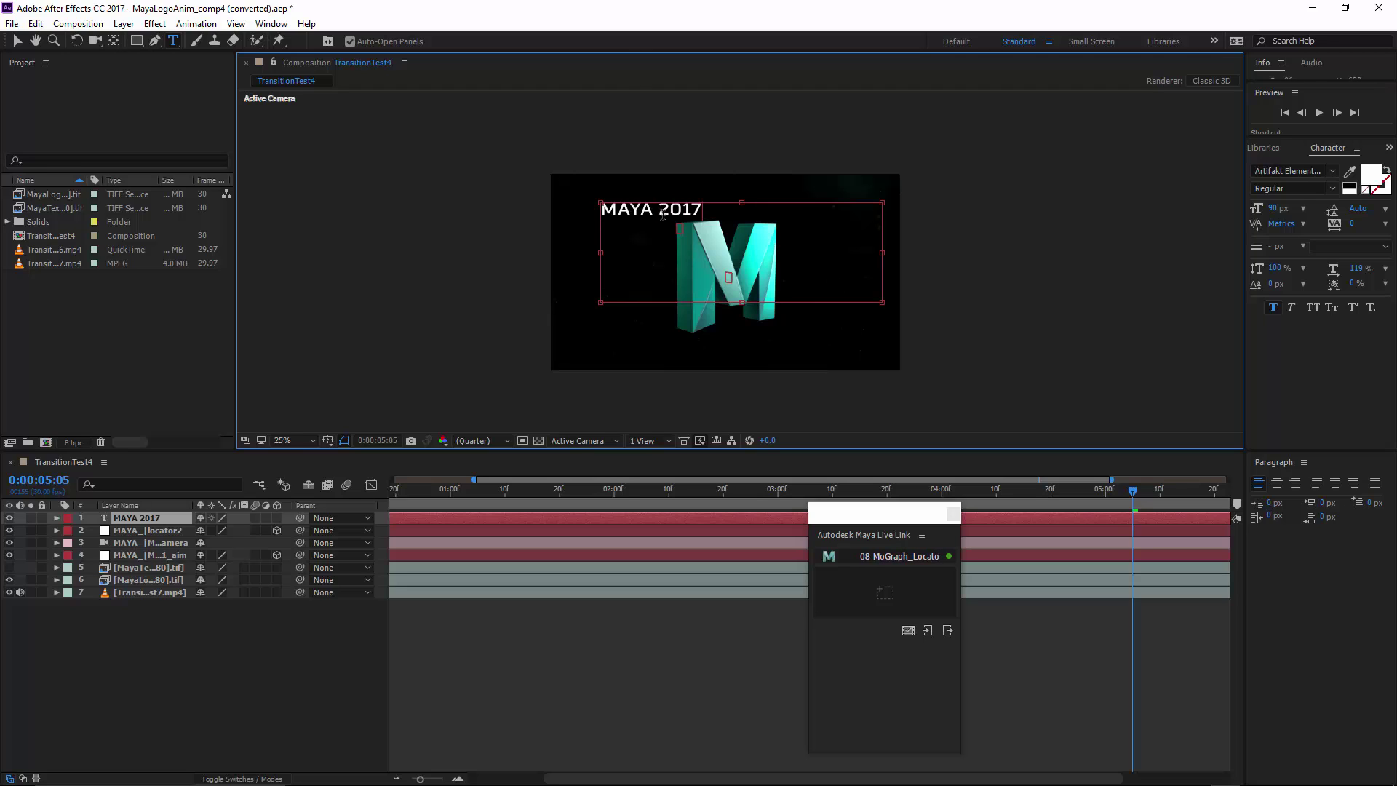
# Set the font size of the whole MAYA 2017 text to 160 px
pyautogui.tripleClick(663, 212)
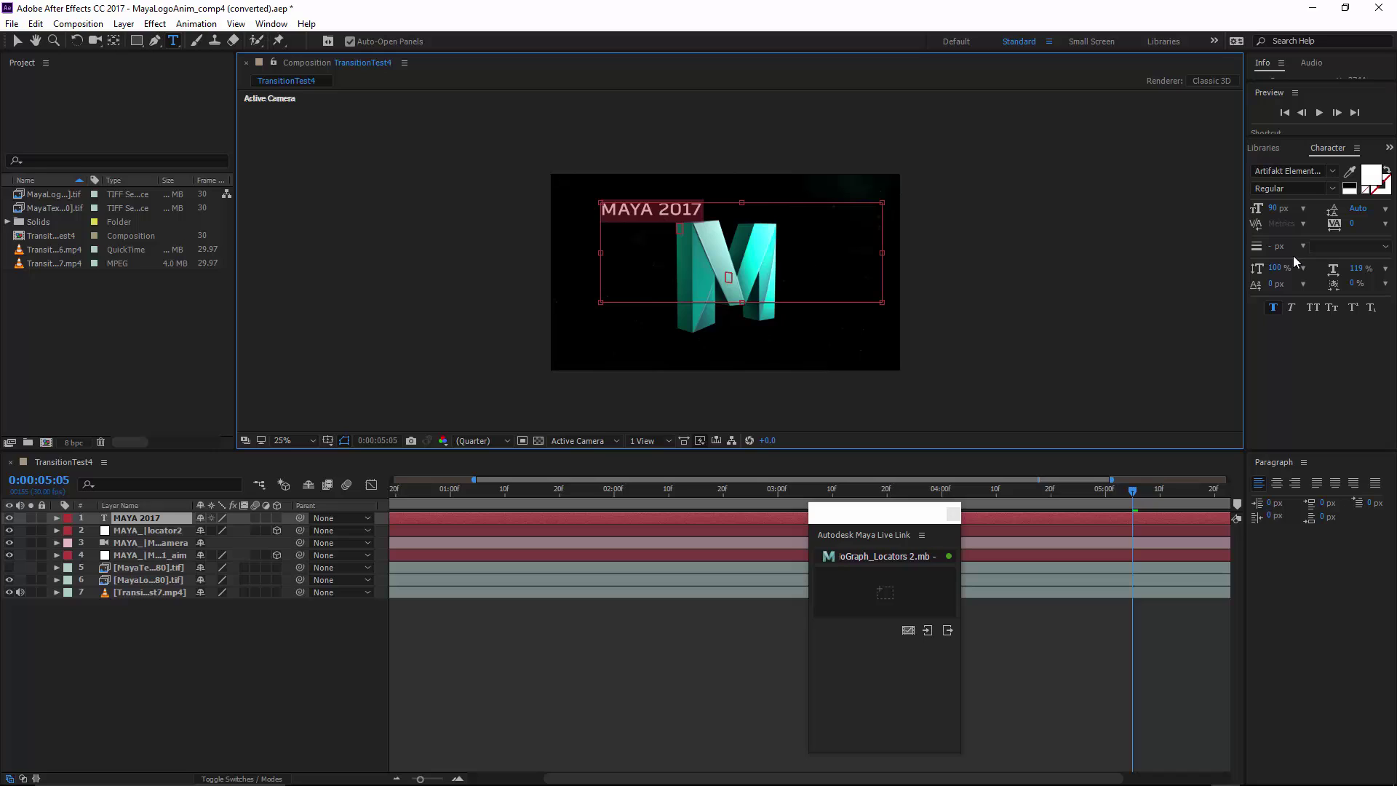
pyautogui.click(1305, 206)
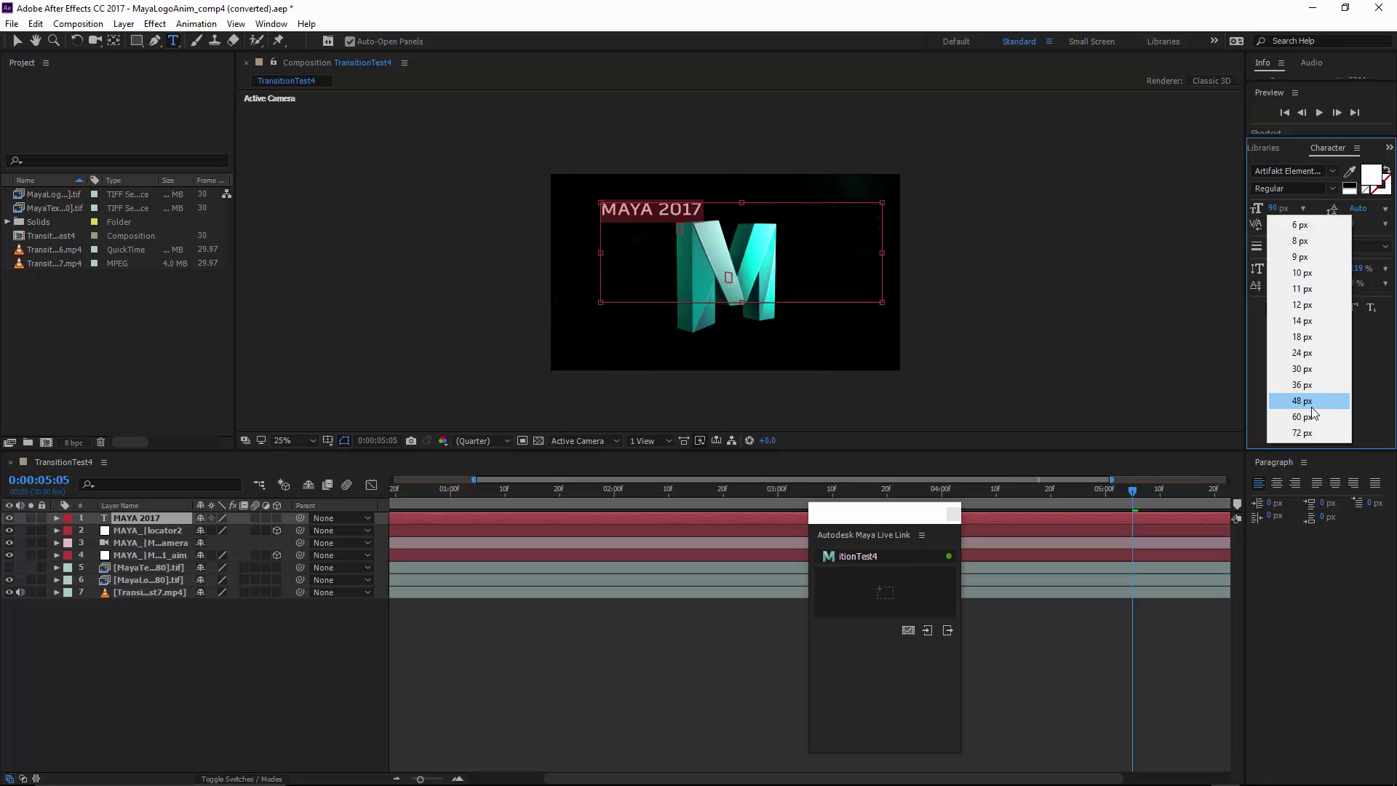
pyautogui.click(1291, 208)
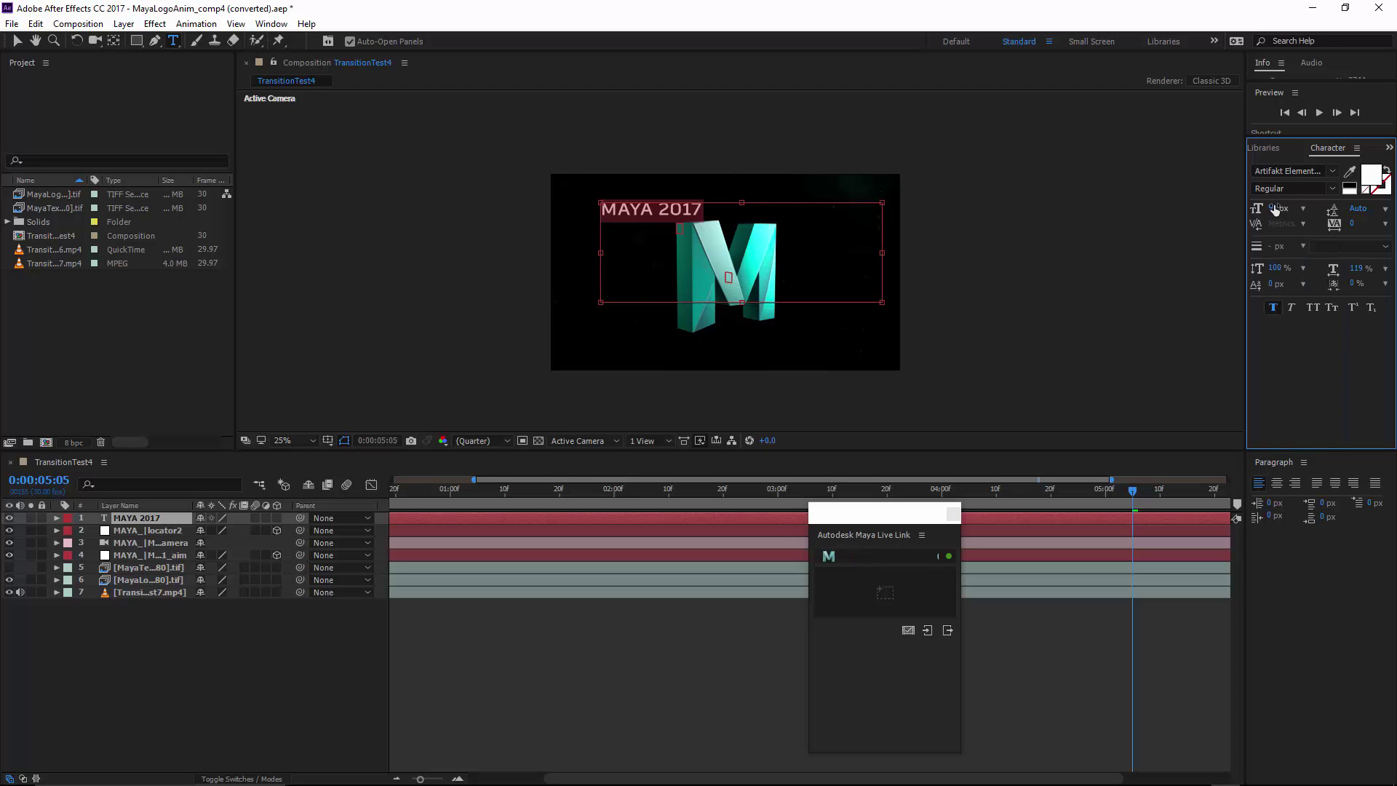
pyautogui.click(1274, 209)
pyautogui.write('1')
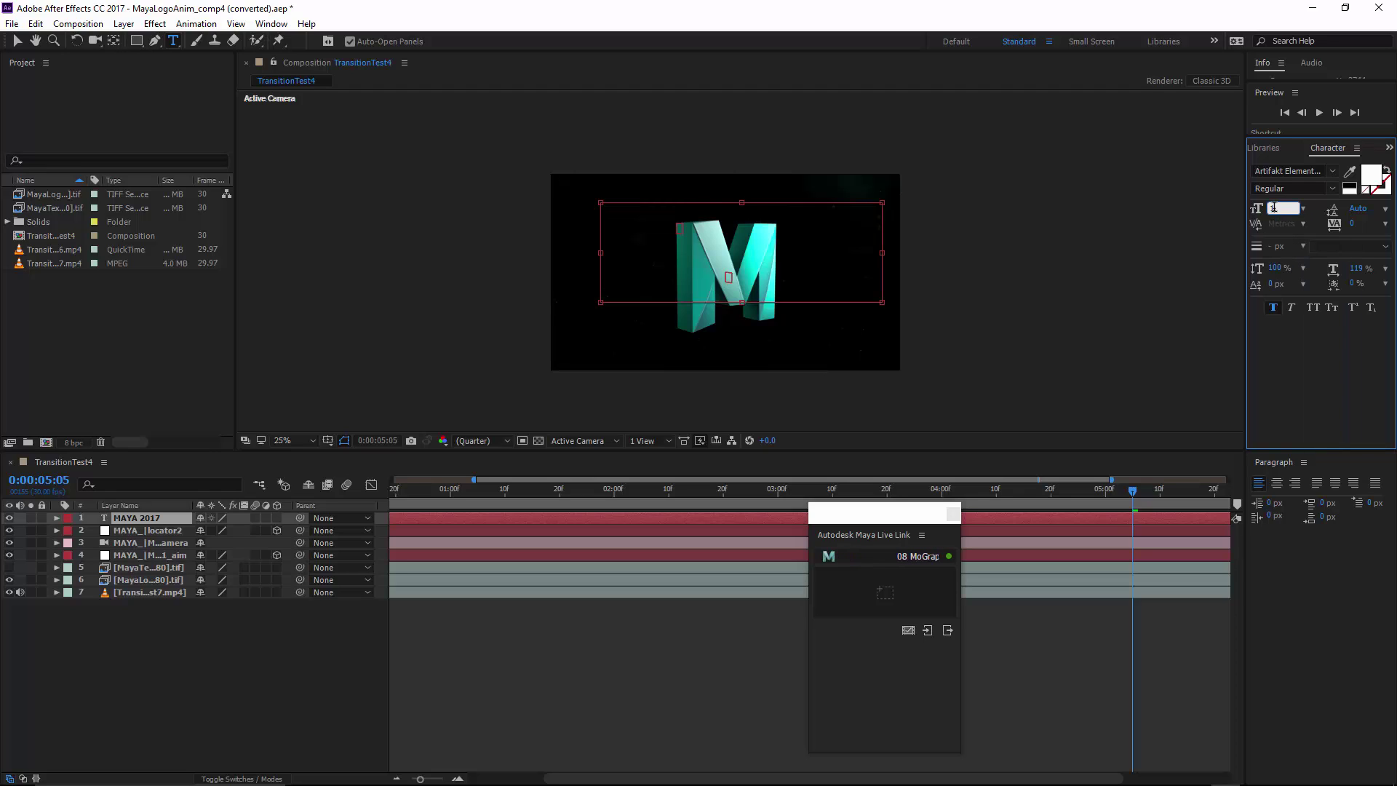
pyautogui.write('00')
pyautogui.press('Return')
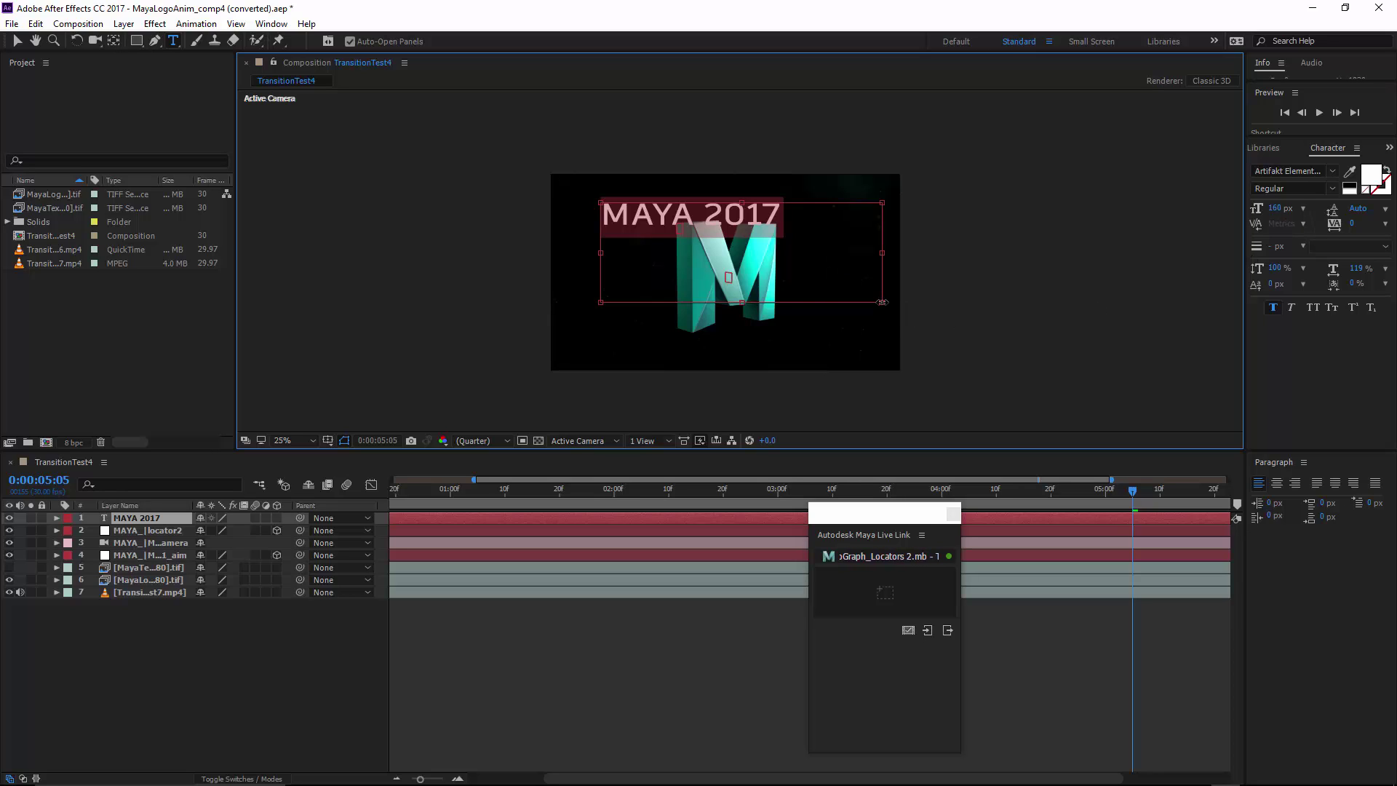
pyautogui.click(1272, 171)
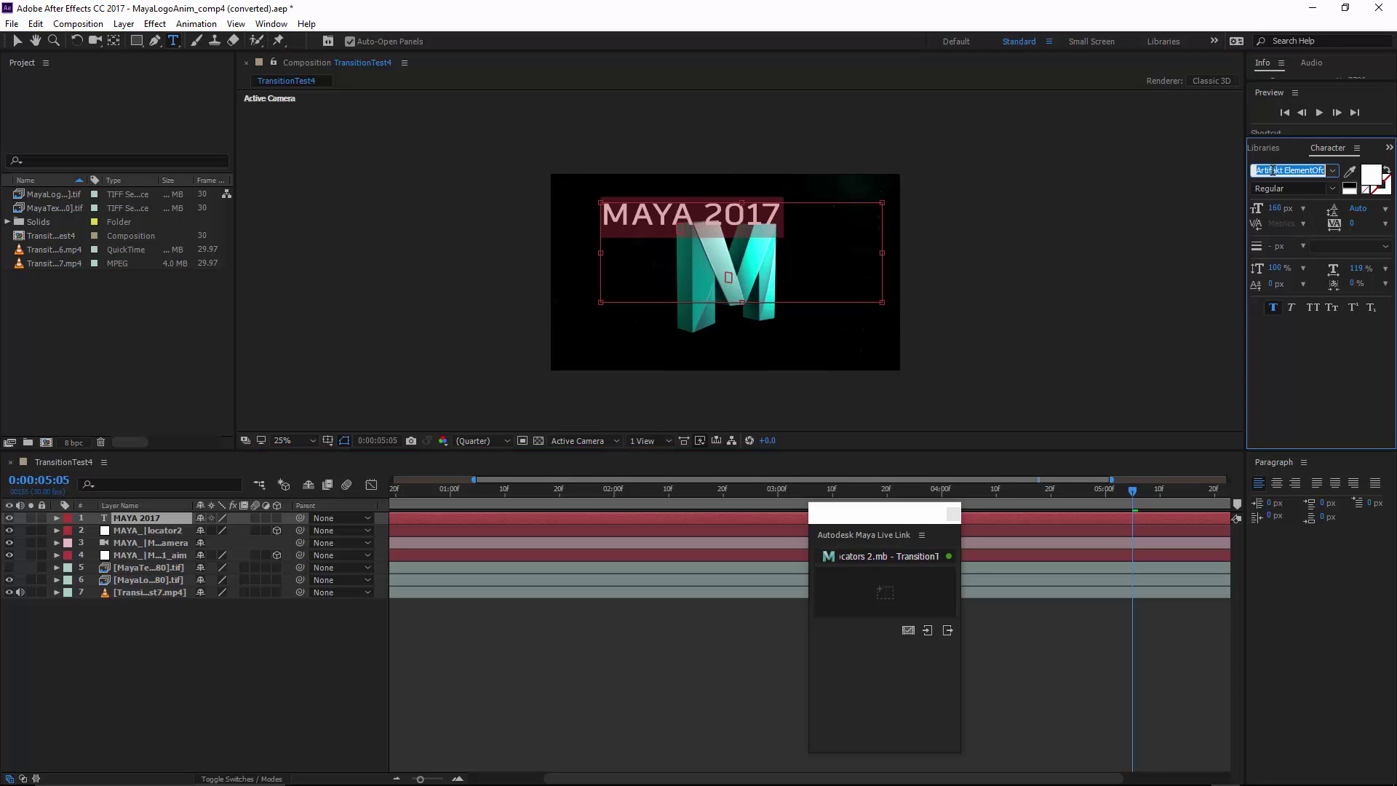
pyautogui.press('Down')
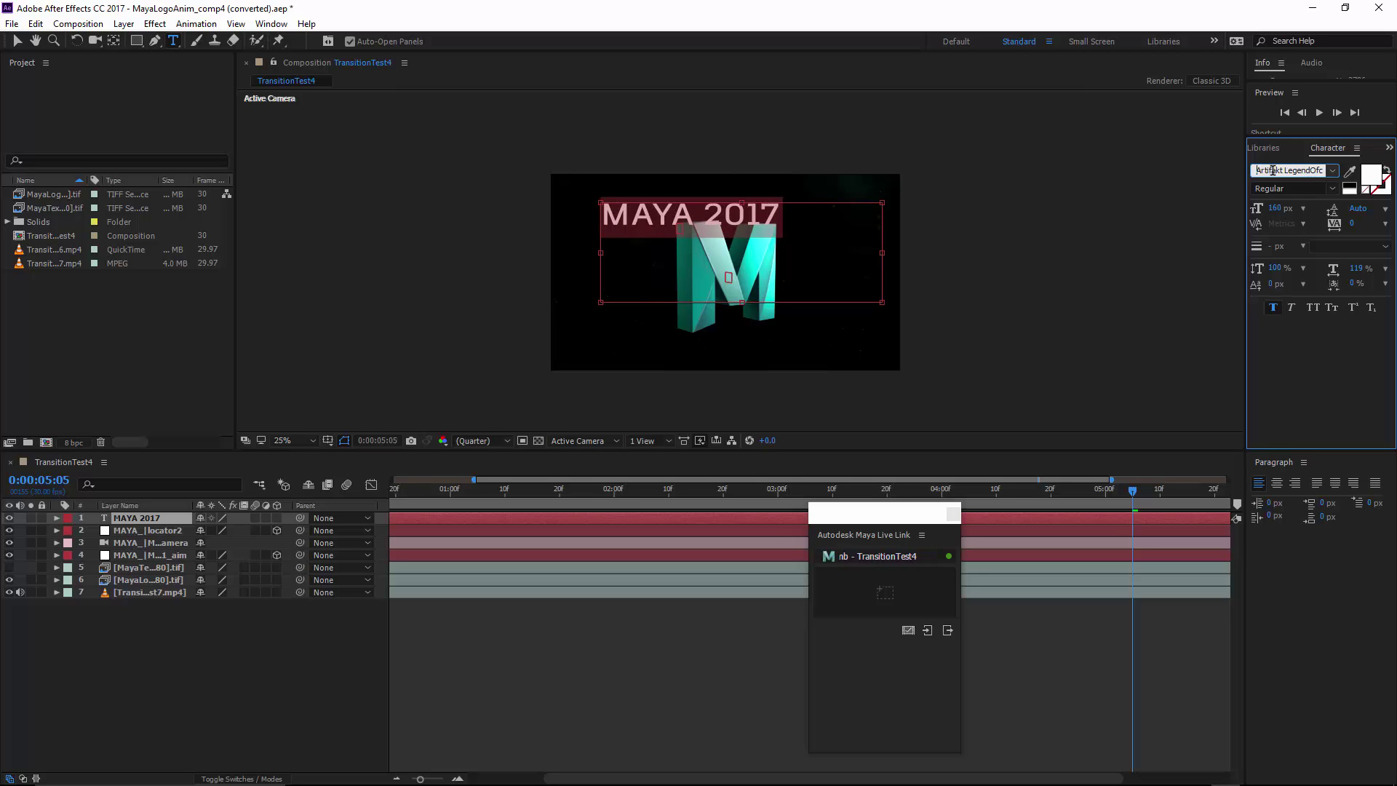
pyautogui.press('Up')
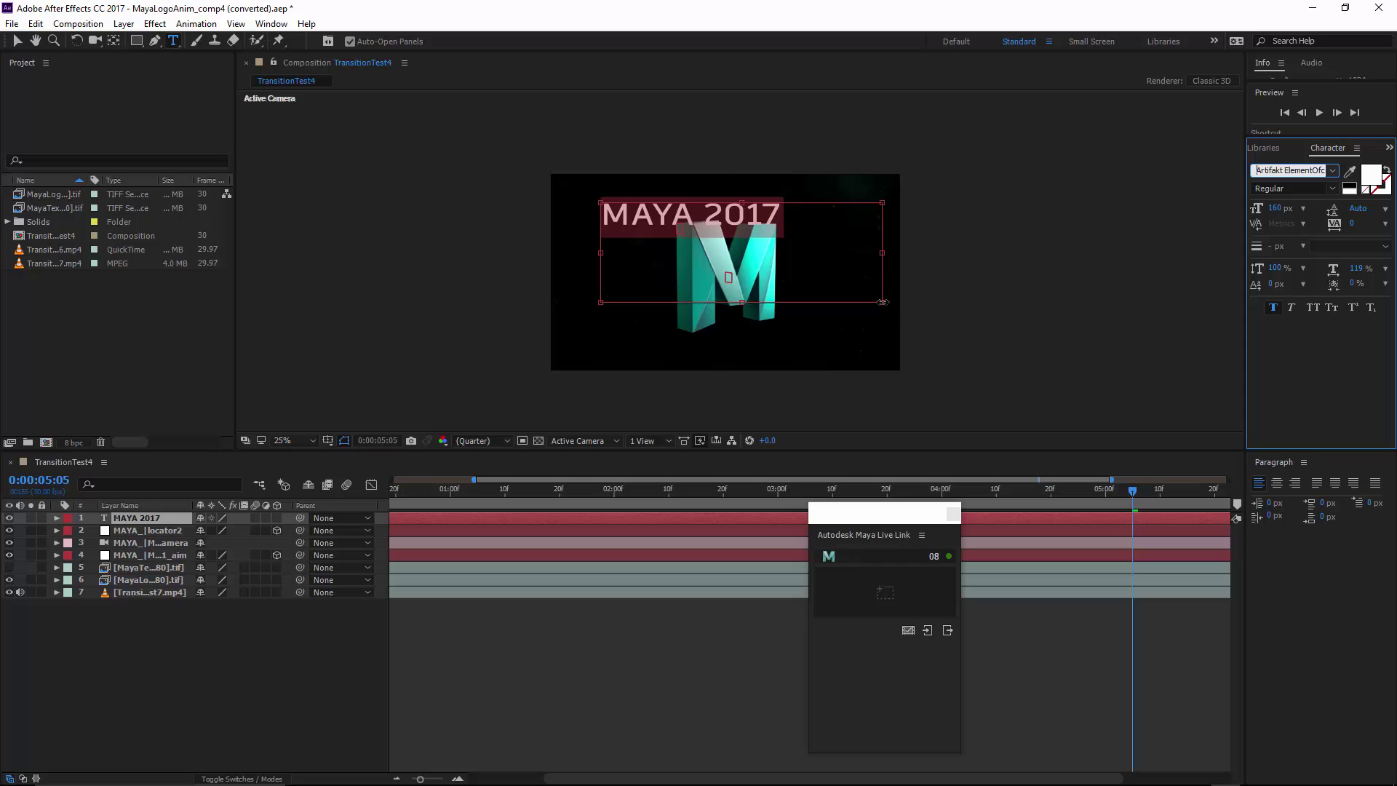
# Shrink the text box to fit the MAYA 2017 text and make its layer 3D
pyautogui.moveTo(883, 301); pyautogui.dragTo(786, 237)
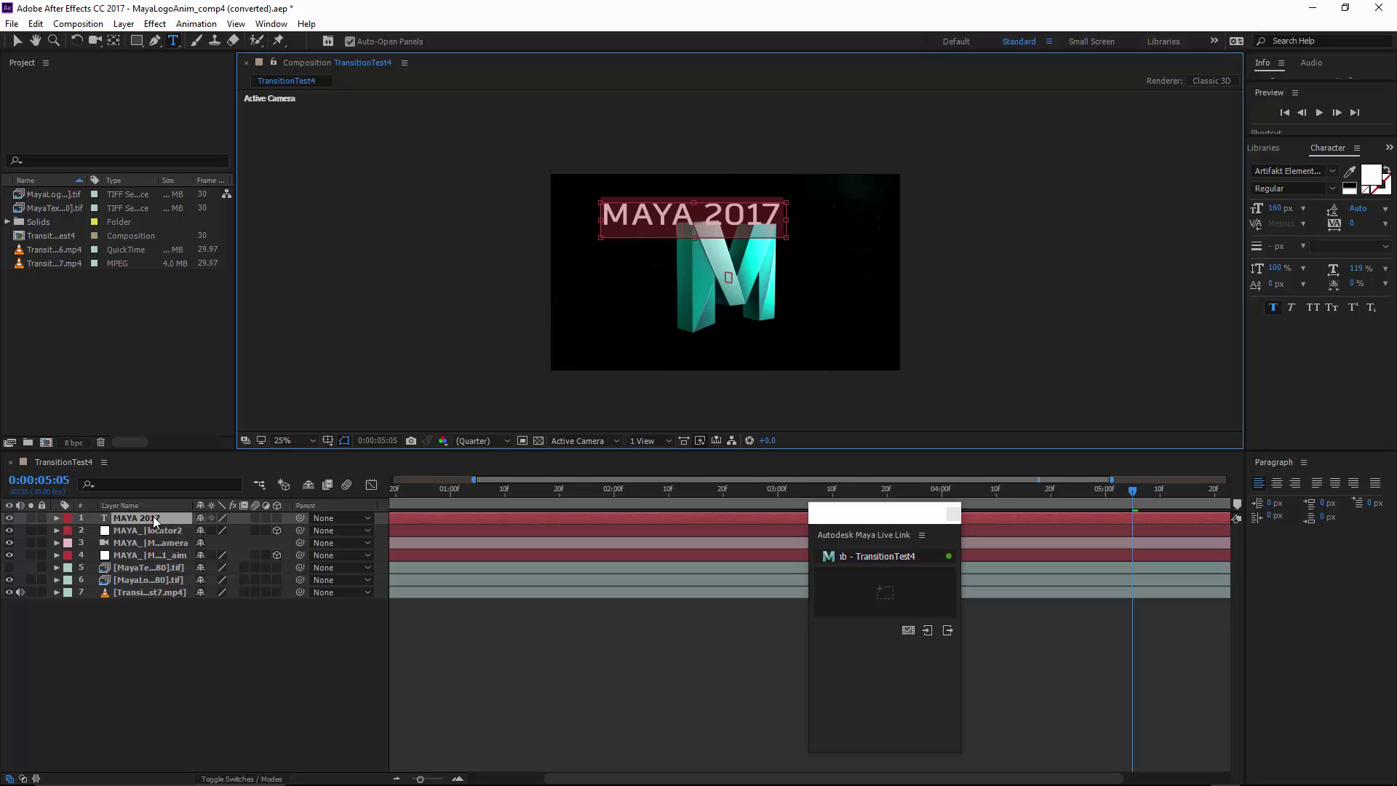
pyautogui.click(277, 518)
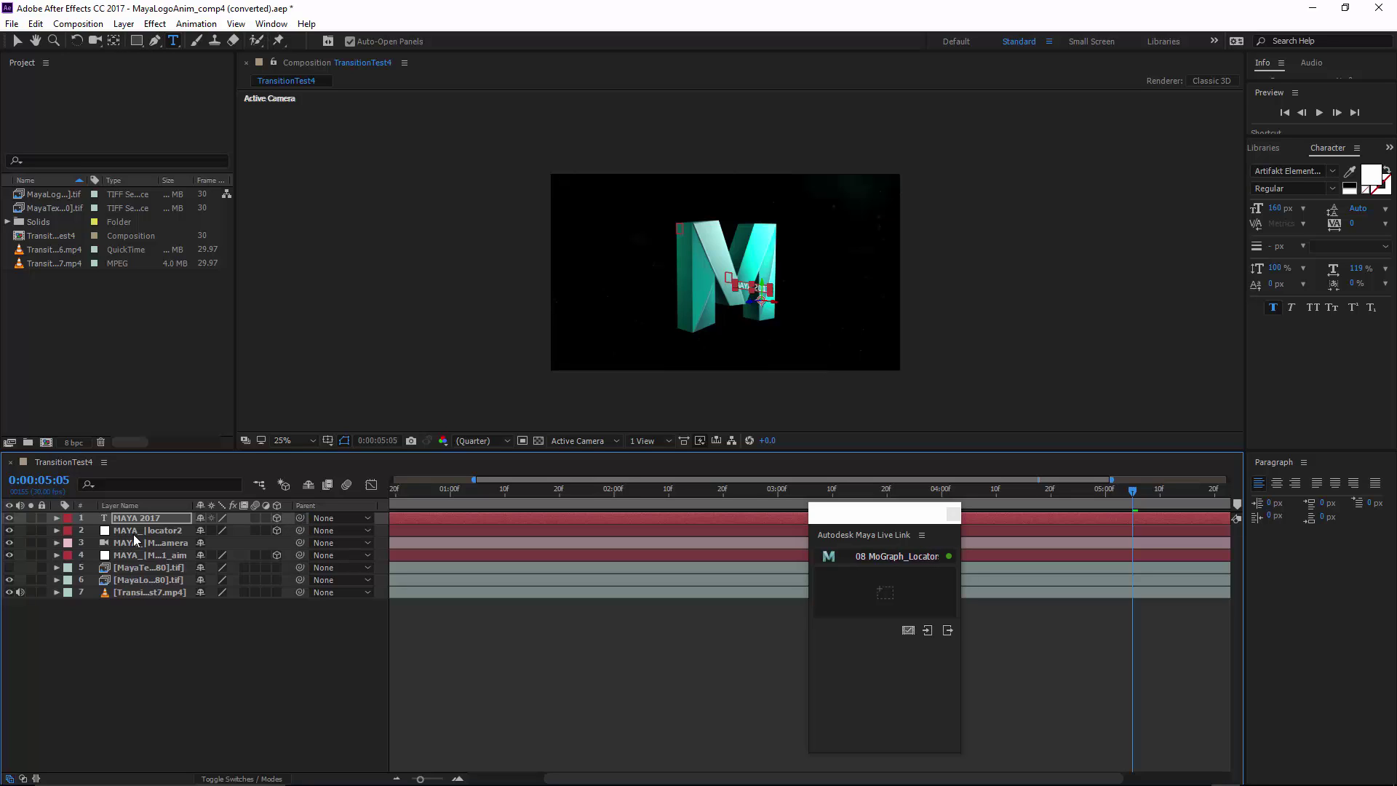
# Parent the MAYA 2017 text layer to the linked locator2 null layer
pyautogui.click(9, 531)
pyautogui.click(10, 531)
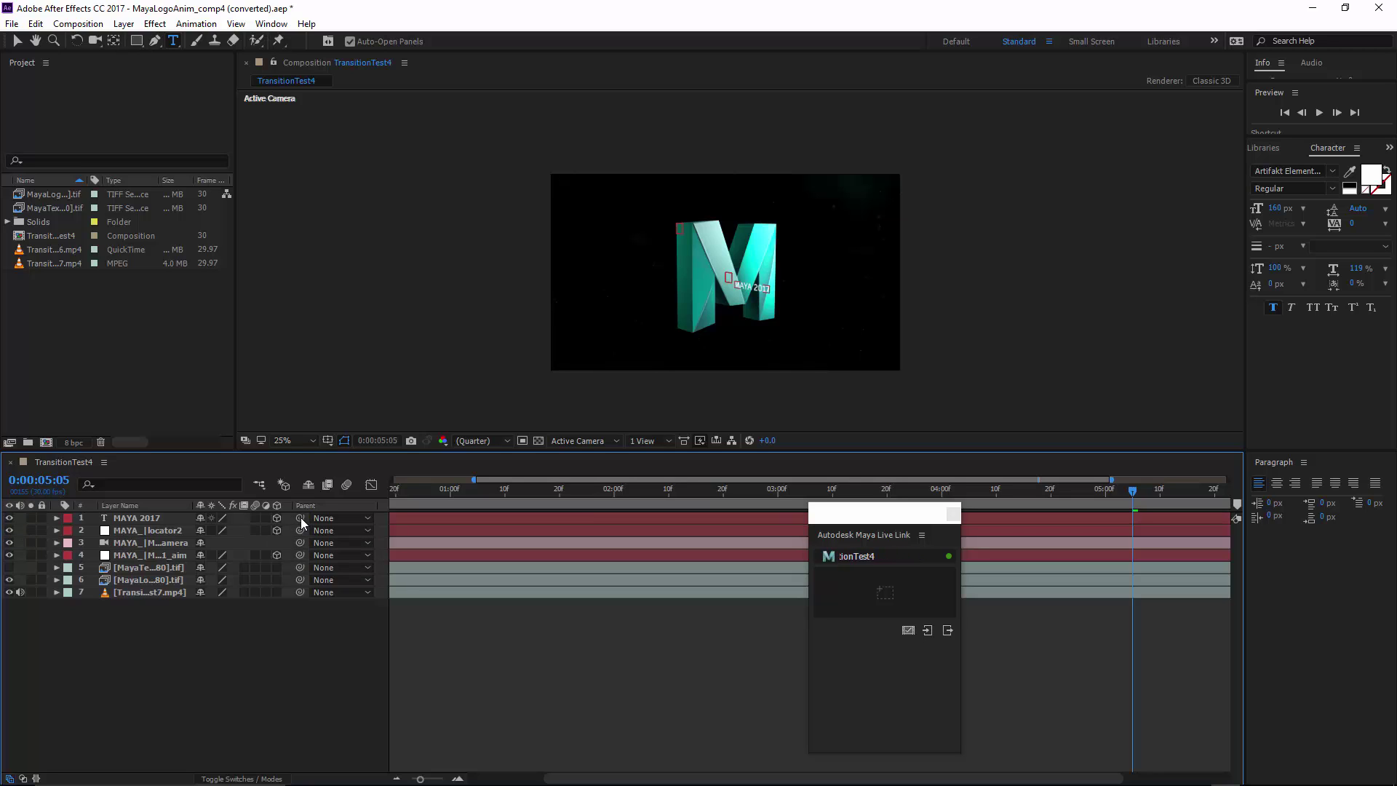
pyautogui.moveTo(300, 517); pyautogui.dragTo(143, 532)
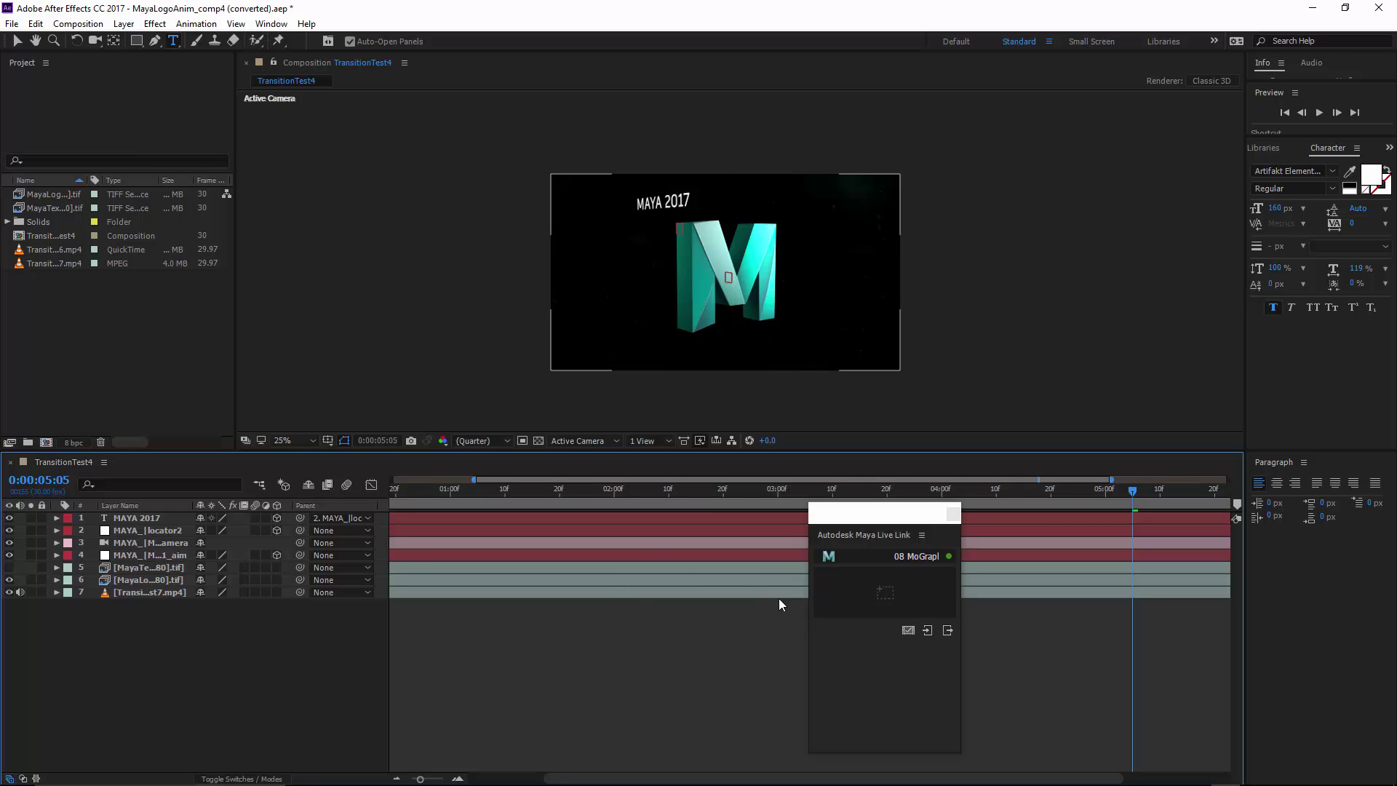
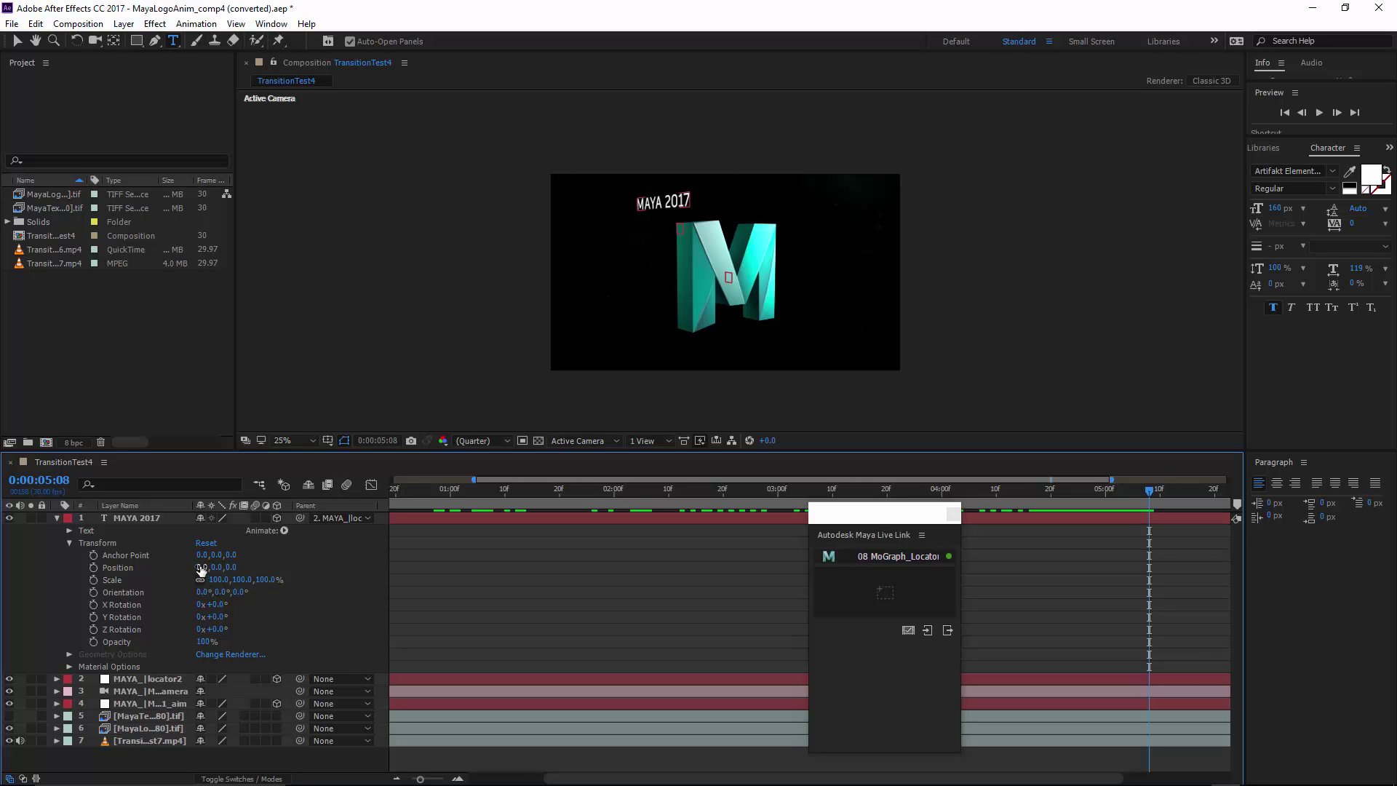
# Move the MAYA 2017 text down to position about 387, 718 and set its Z Rotation angle to 270°
pyautogui.moveTo(201, 569); pyautogui.dragTo(406, 622)
pyautogui.moveTo(207, 629); pyautogui.dragTo(169, 637)
pyautogui.write('27')
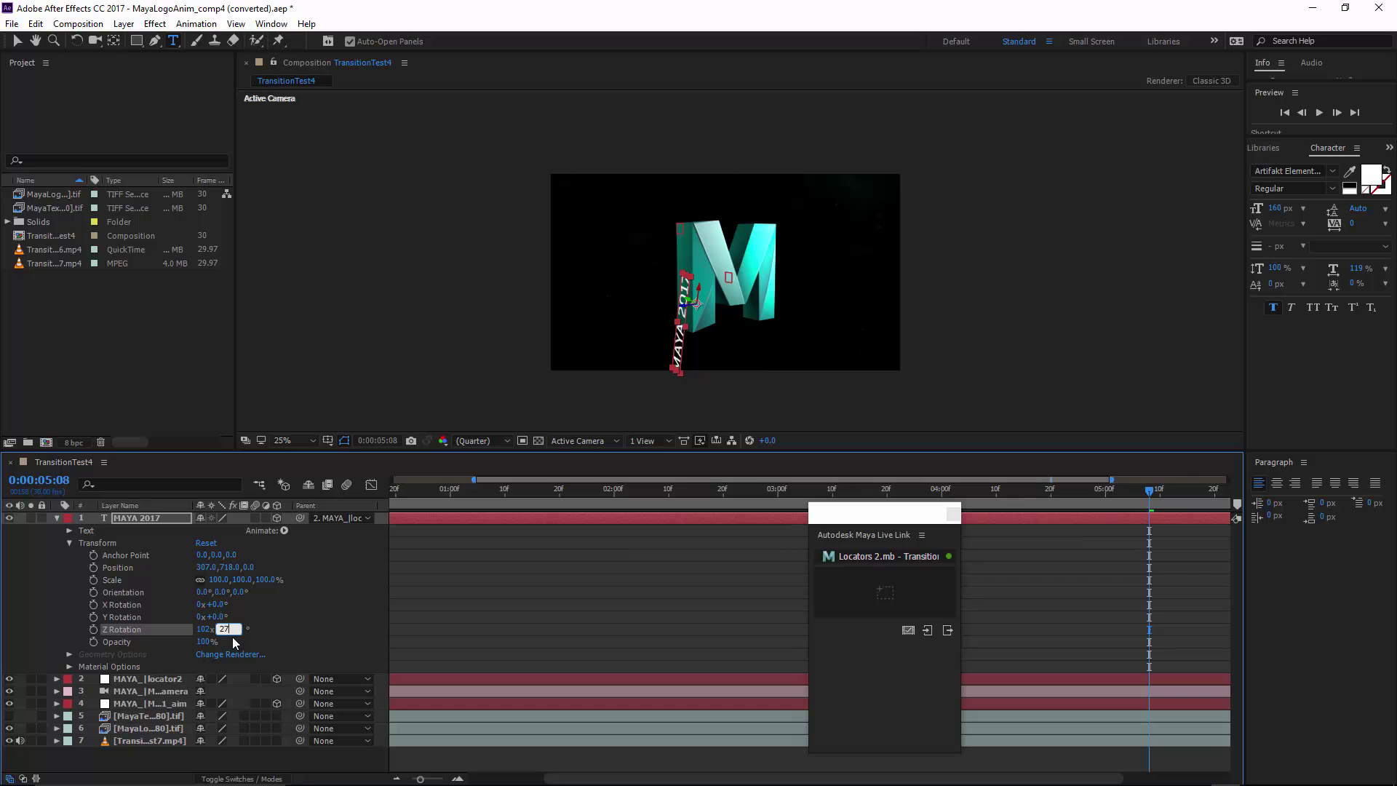
pyautogui.write('0')
pyautogui.press('Return')
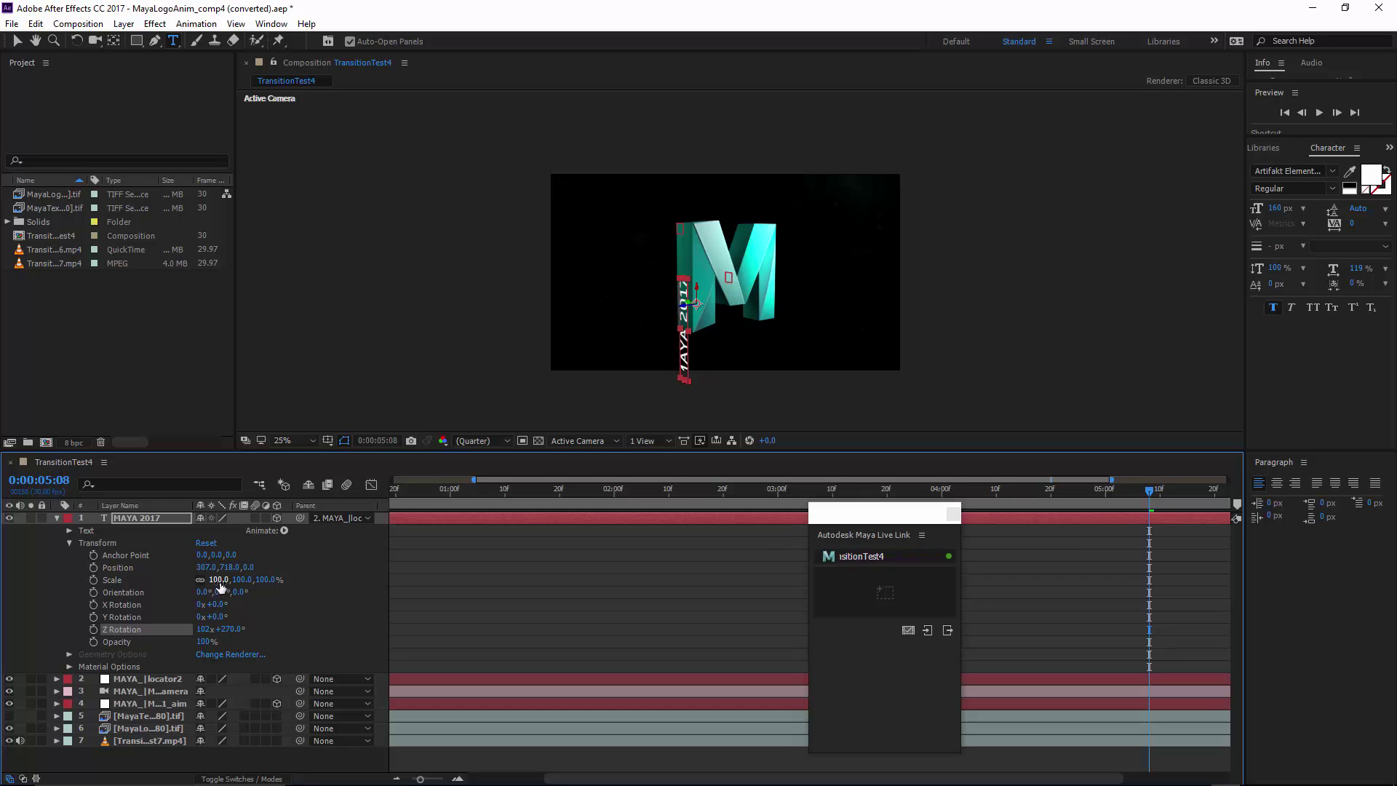
# Fit the MAYA 2017 text onto the M's side face with position about 297, 275 and scale 88%
pyautogui.moveTo(207, 572); pyautogui.dragTo(79, 615)
pyautogui.moveTo(231, 571); pyautogui.dragTo(60, 571)
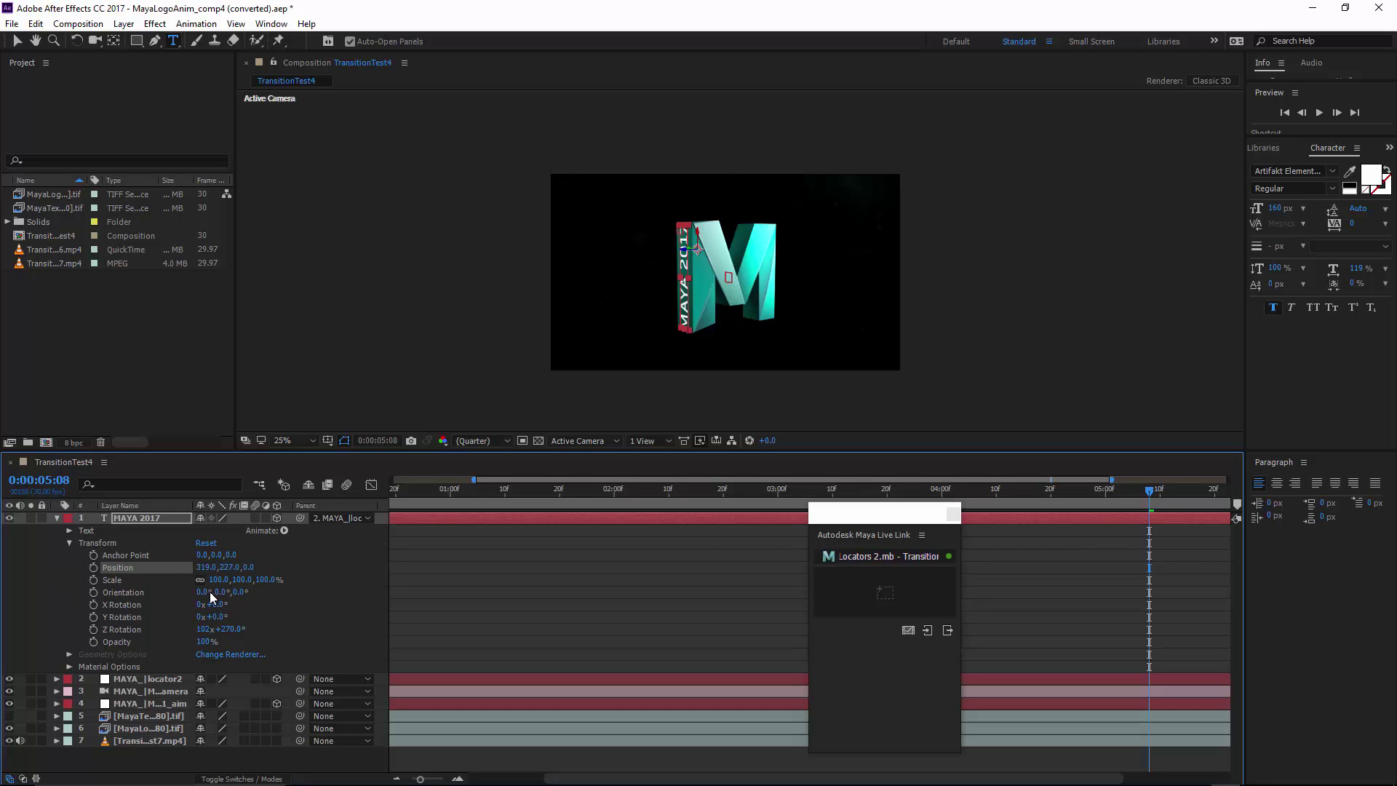
pyautogui.moveTo(218, 580); pyautogui.dragTo(263, 571)
pyautogui.press('.')
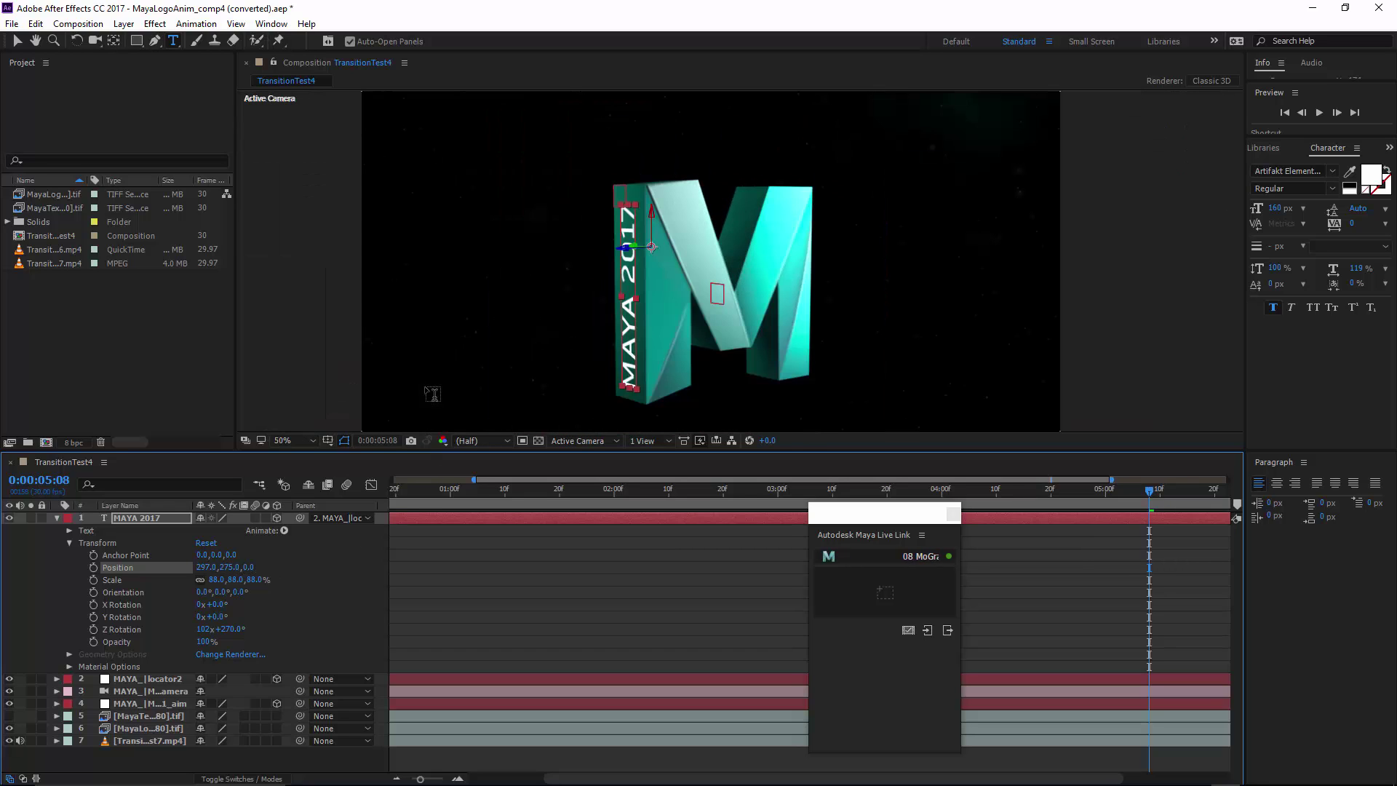
pyautogui.click(314, 336)
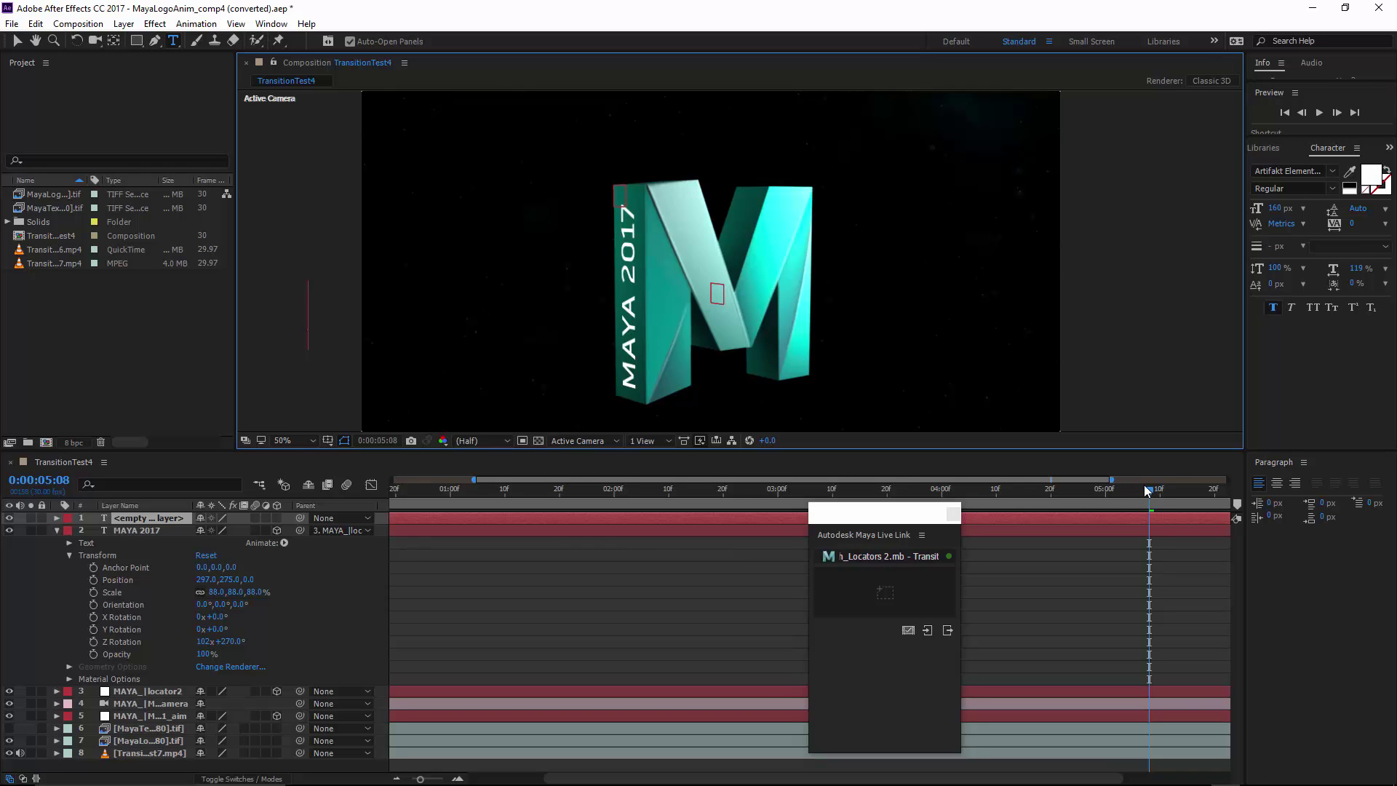
# Play the composition from 0:00:00:21 to check how the text follows the logo animation
pyautogui.moveTo(1150, 490); pyautogui.dragTo(510, 493)
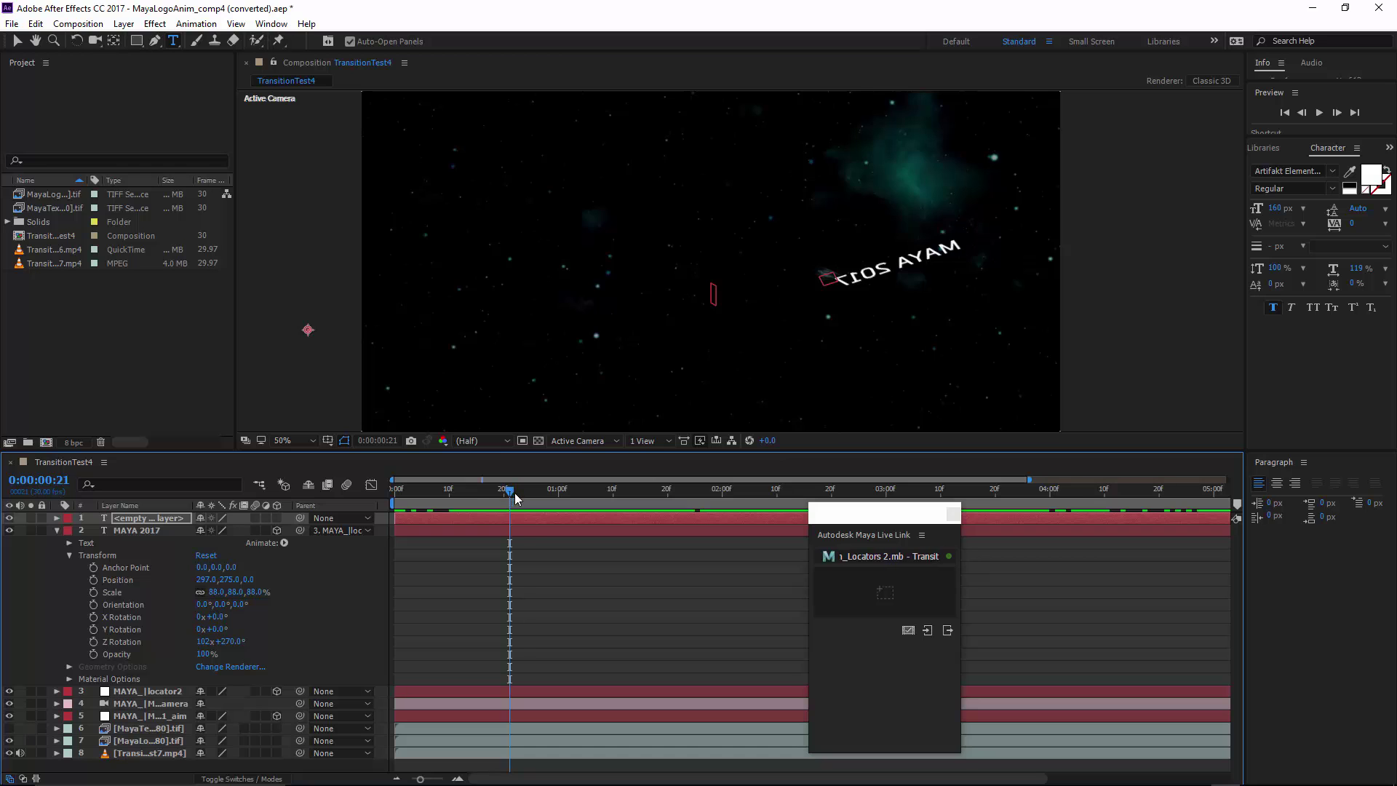
pyautogui.press('space')
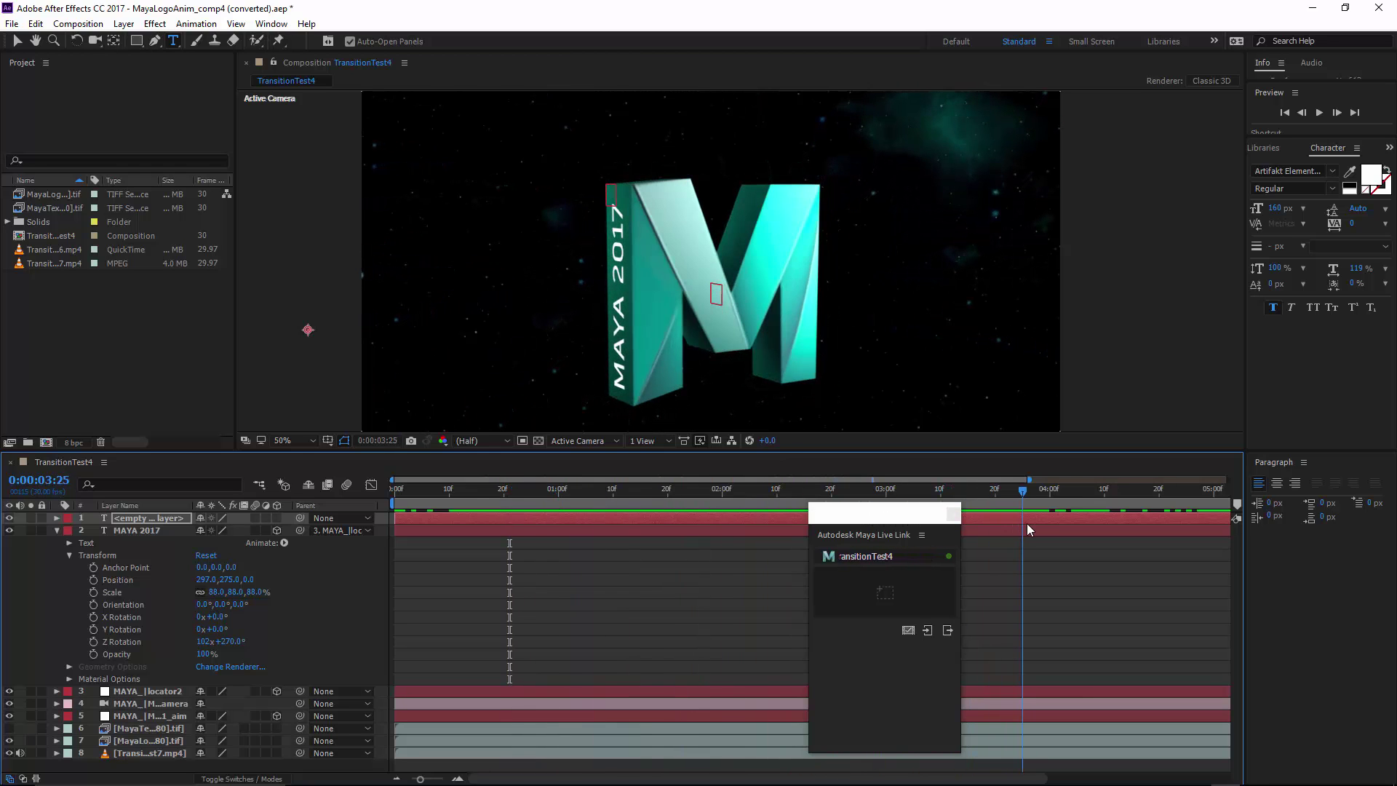
pyautogui.press('space')
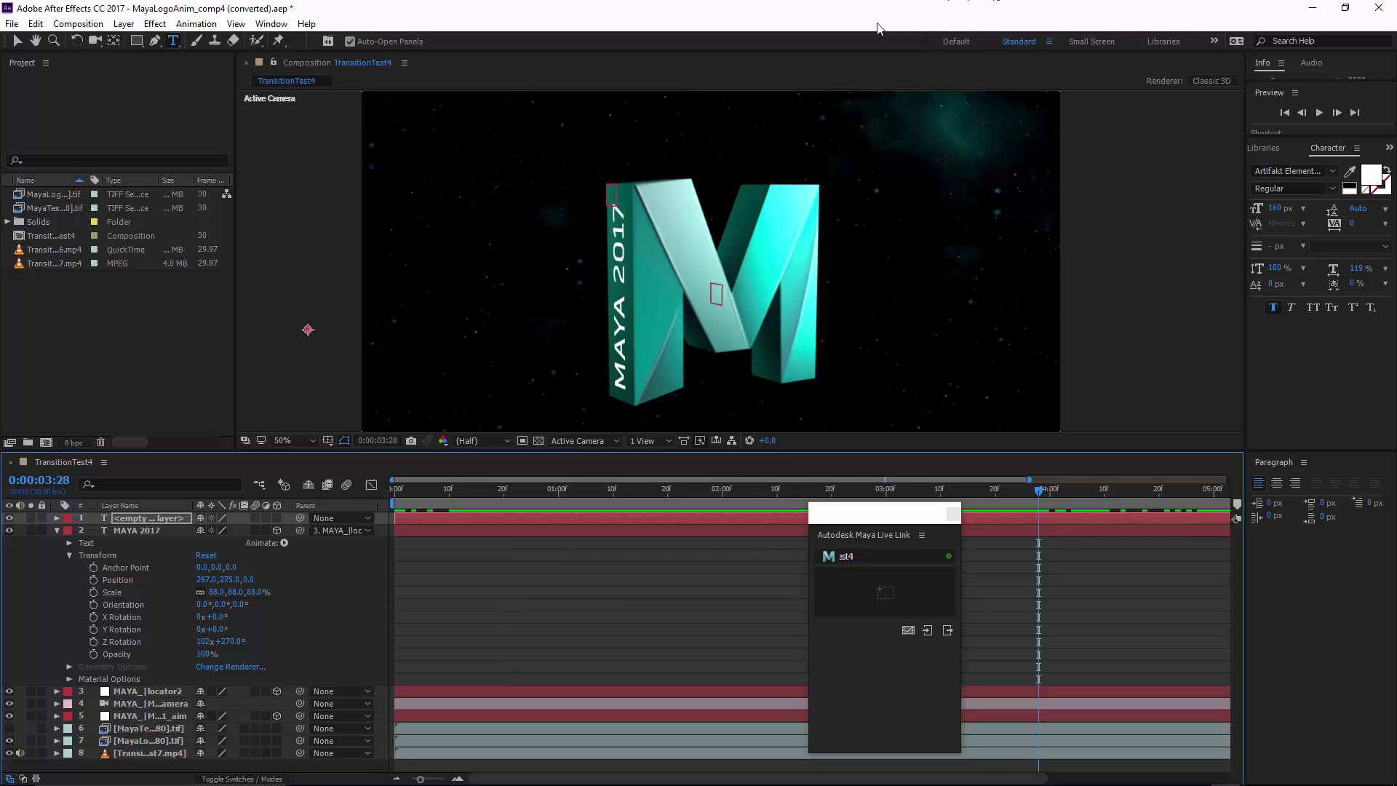
# Arrange After Effects and Maya side by side and move Maya's AE Live Link window clear of the logo
pyautogui.press('super+Right')
pyautogui.click(297, 212)
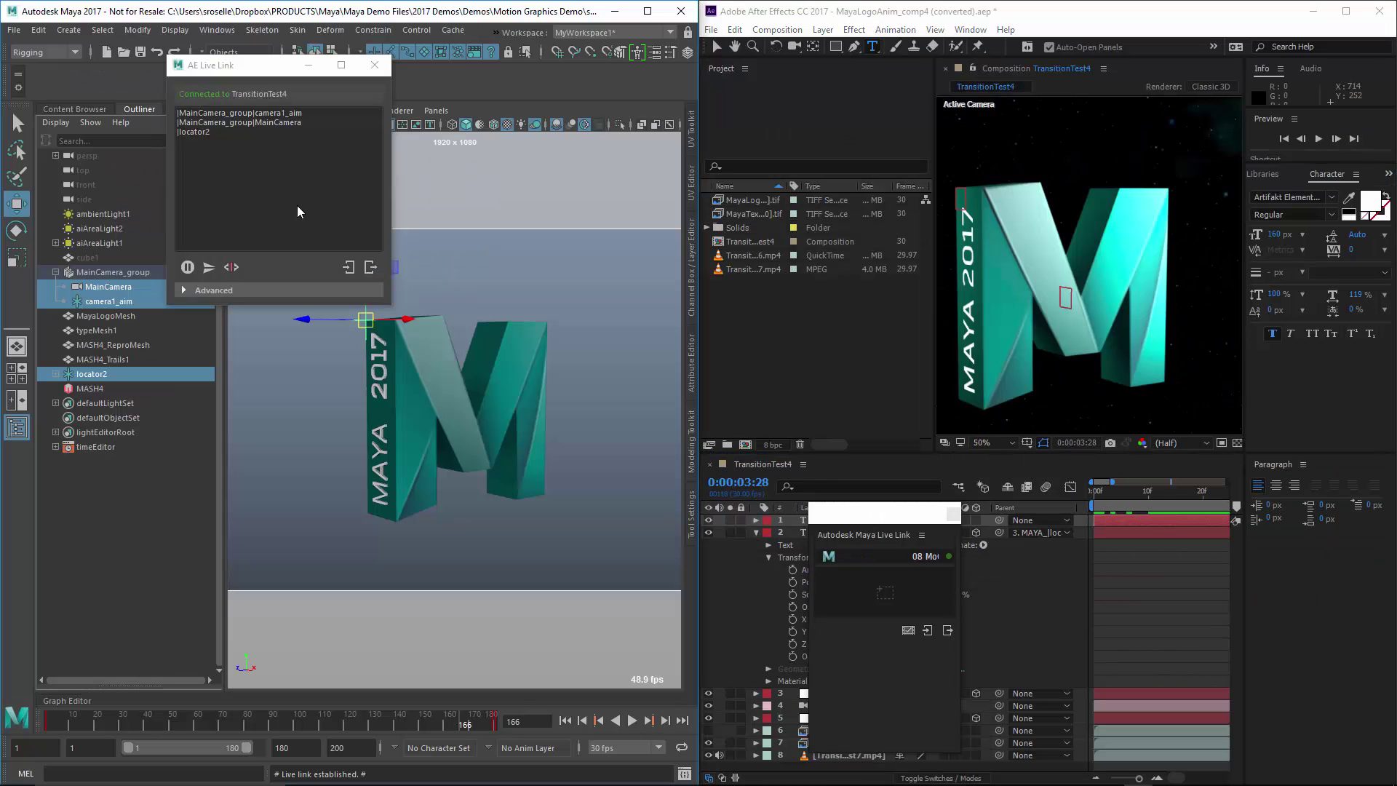
pyautogui.moveTo(276, 60); pyautogui.dragTo(156, 63)
# Scale-constrain locator2 to MayaLogoMesh in Maya and scrub the animation to frame 180
pyautogui.click(394, 611)
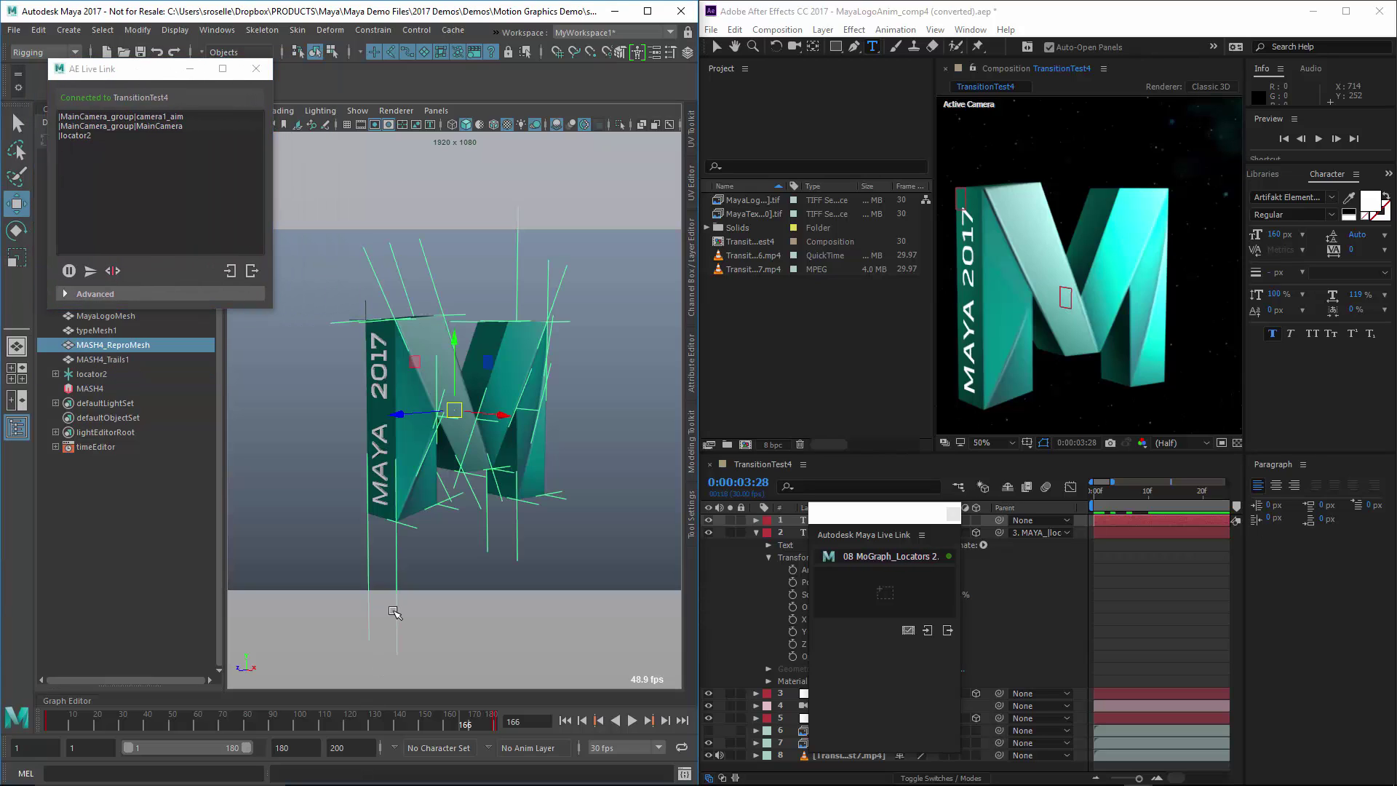
pyautogui.click(393, 404)
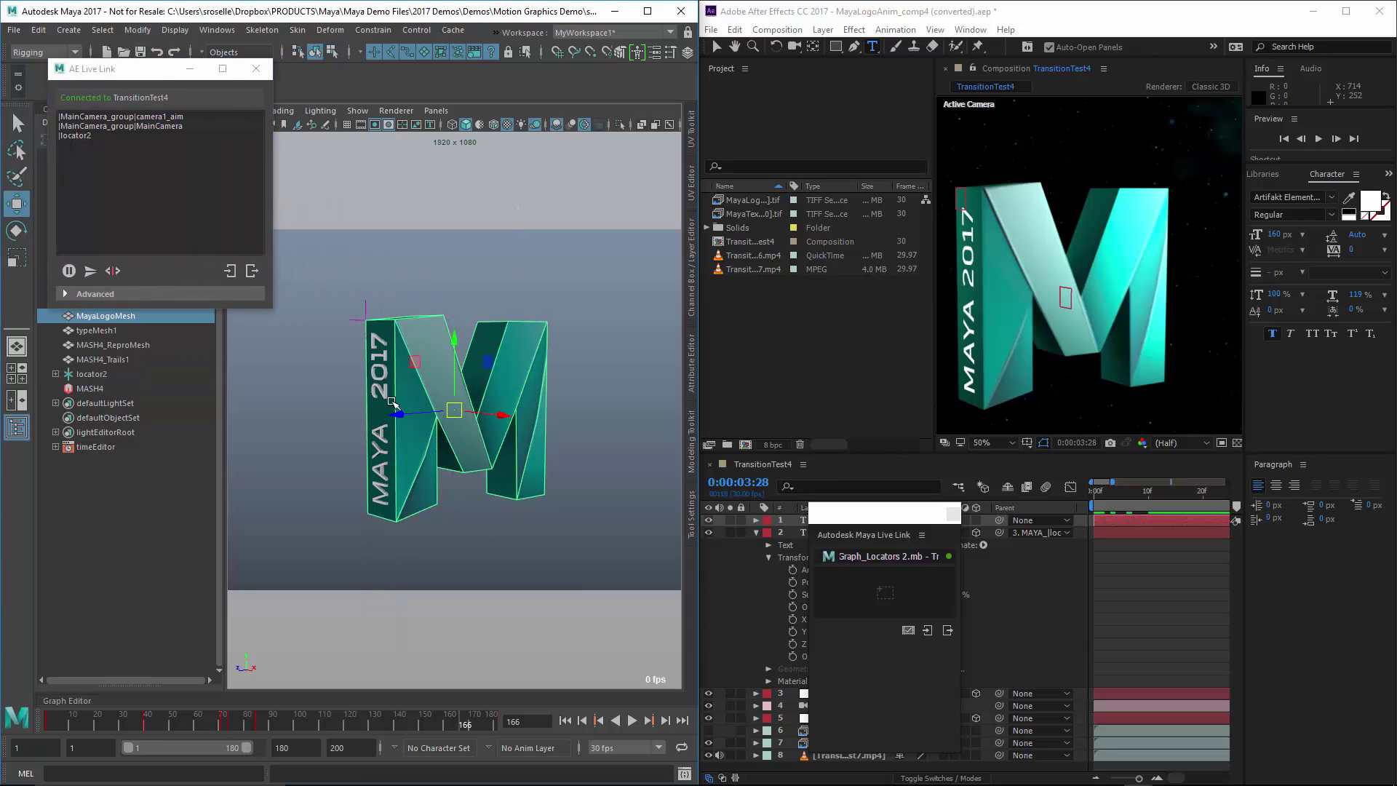
pyautogui.click(365, 314)
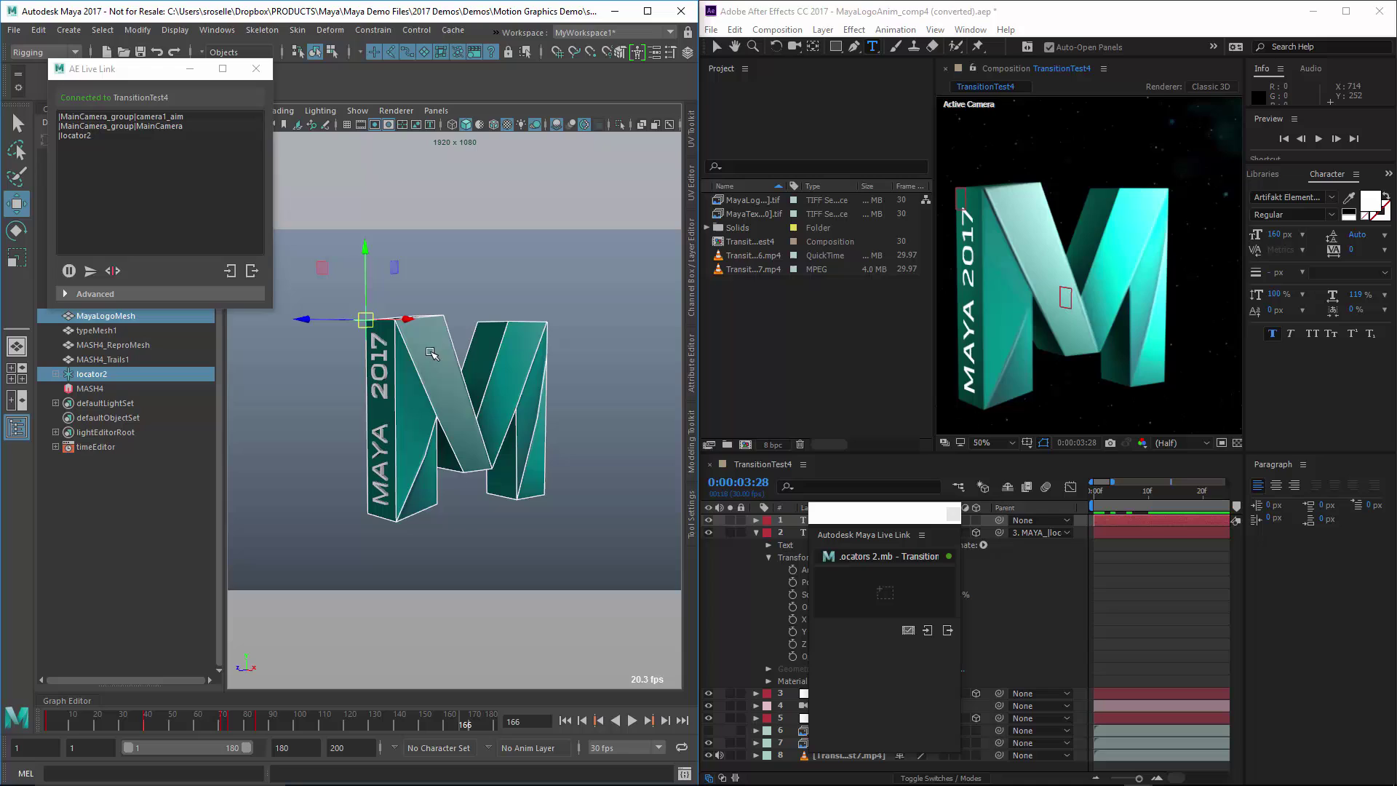
pyautogui.click(373, 30)
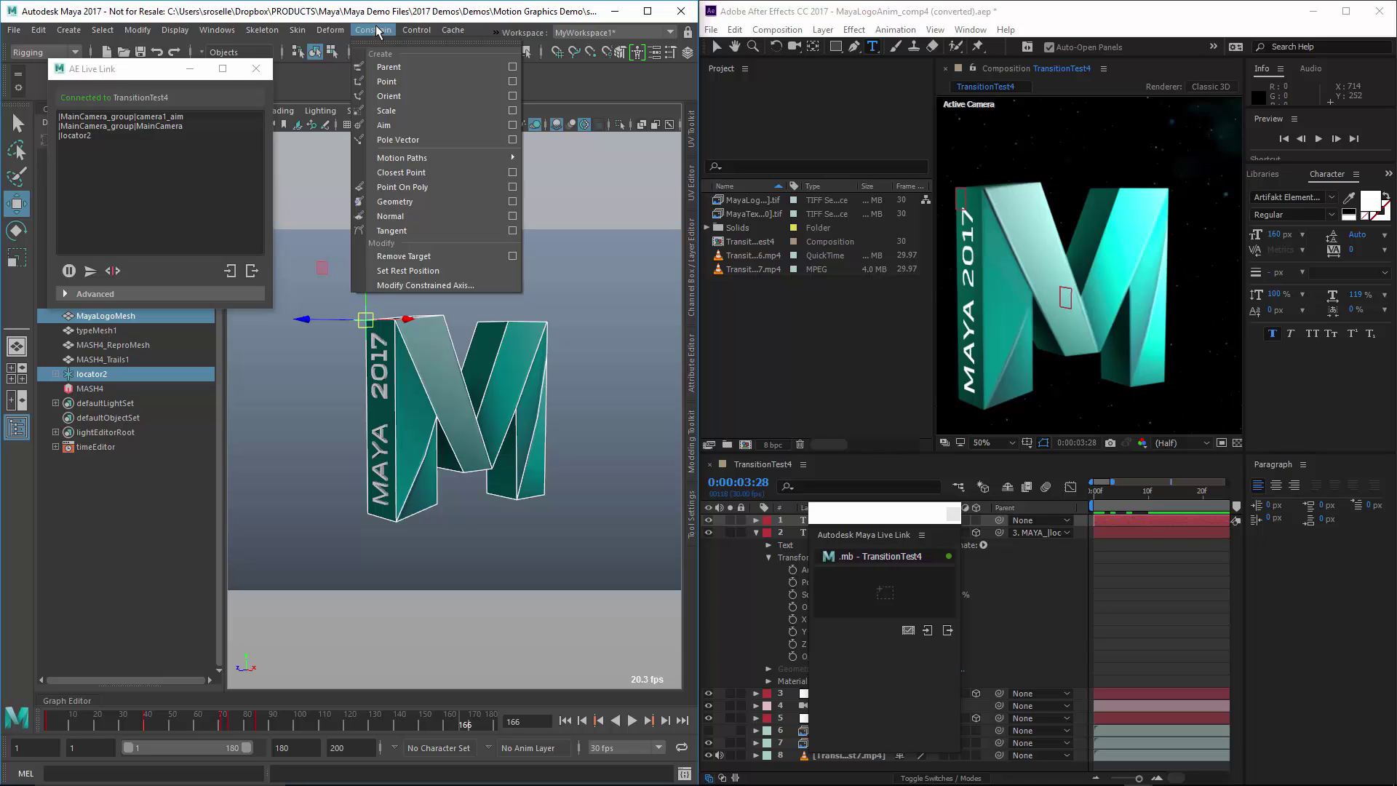
pyautogui.click(407, 115)
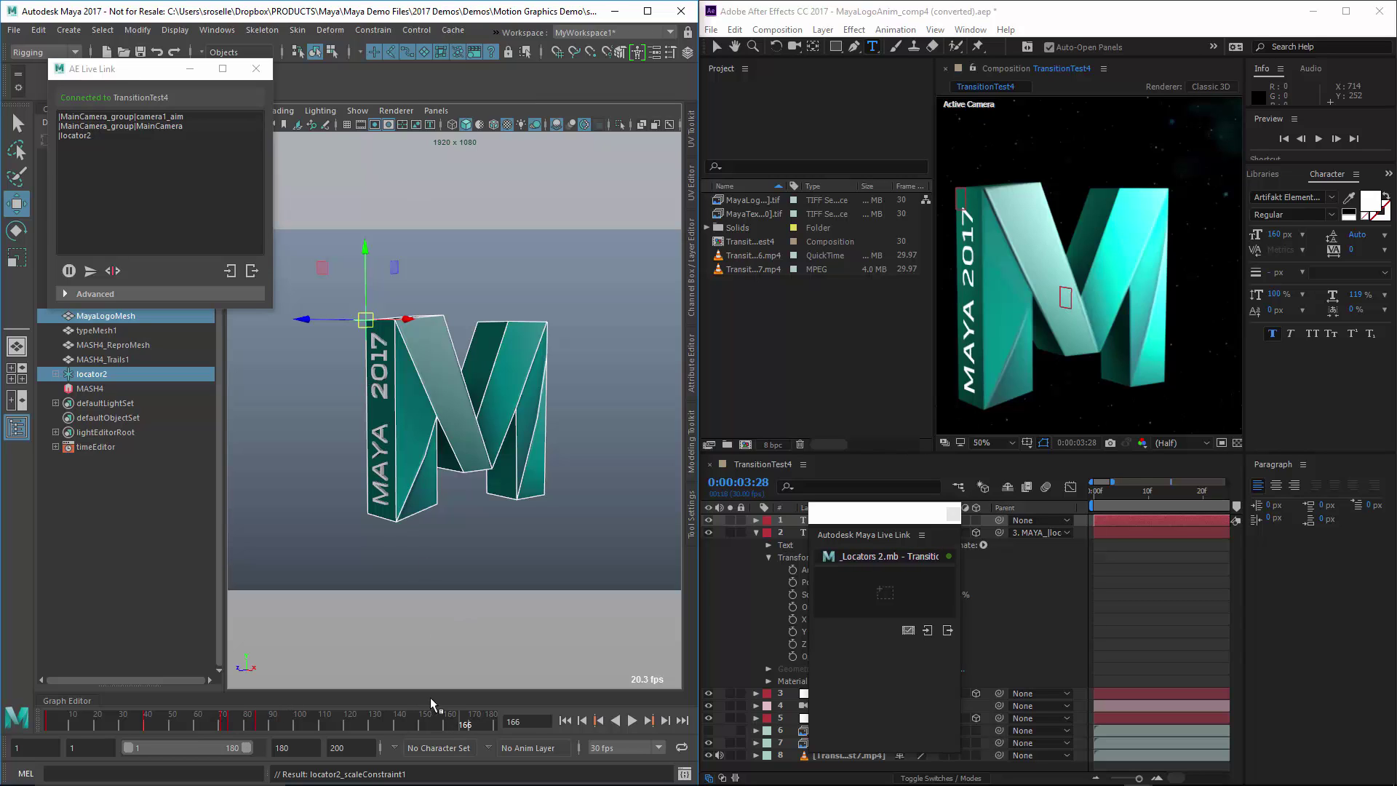
pyautogui.moveTo(466, 725)
pyautogui.mouseDown()
pyautogui.moveTo(219, 721)
pyautogui.moveTo(119, 702)
pyautogui.moveTo(101, 720)
pyautogui.moveTo(305, 711)
pyautogui.moveTo(400, 724)
pyautogui.moveTo(80, 673)
pyautogui.moveTo(526, 715)
pyautogui.mouseUp()
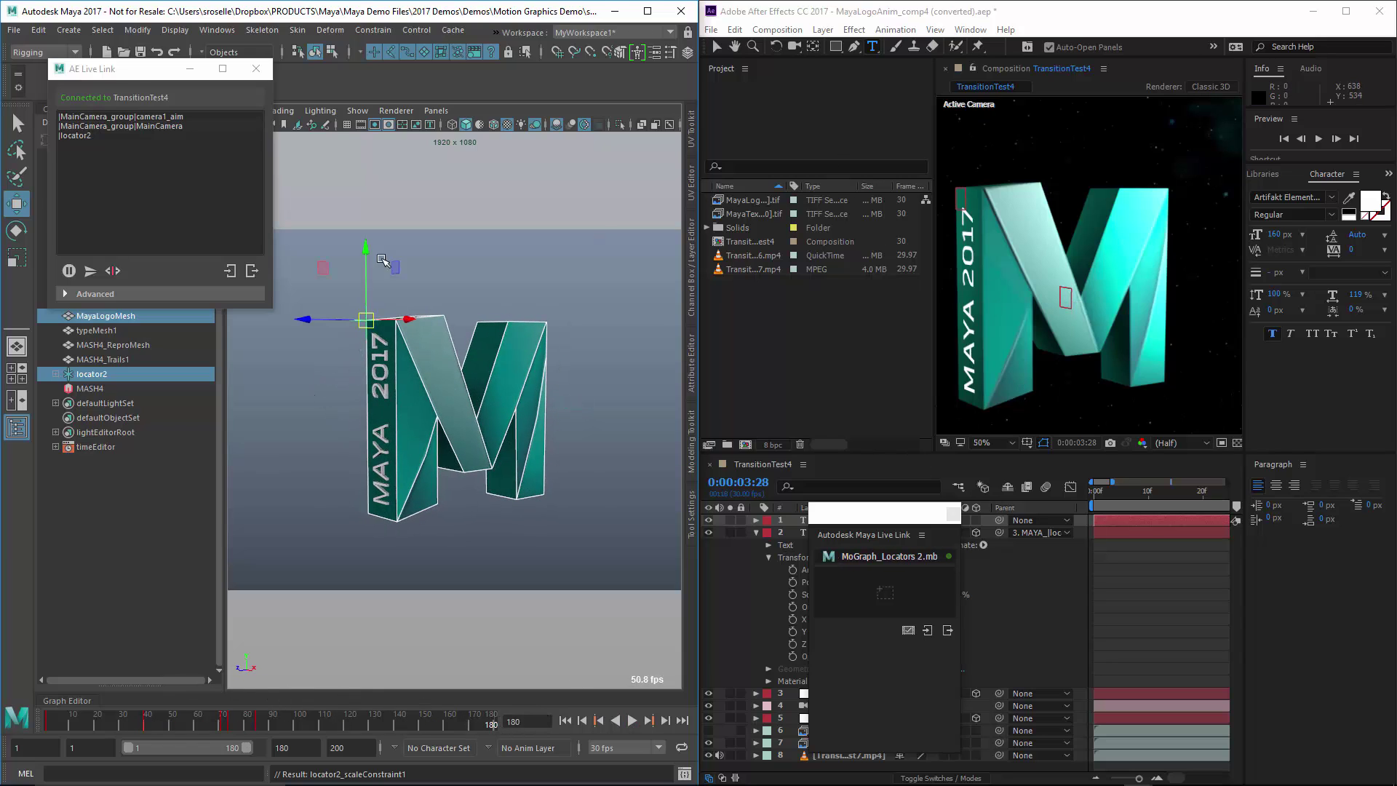
# Maximize After Effects and scrub the composition back and forward to 0:00:04:00 to check the text's scaling with the logo
pyautogui.click(1160, 80)
pyautogui.click(1346, 11)
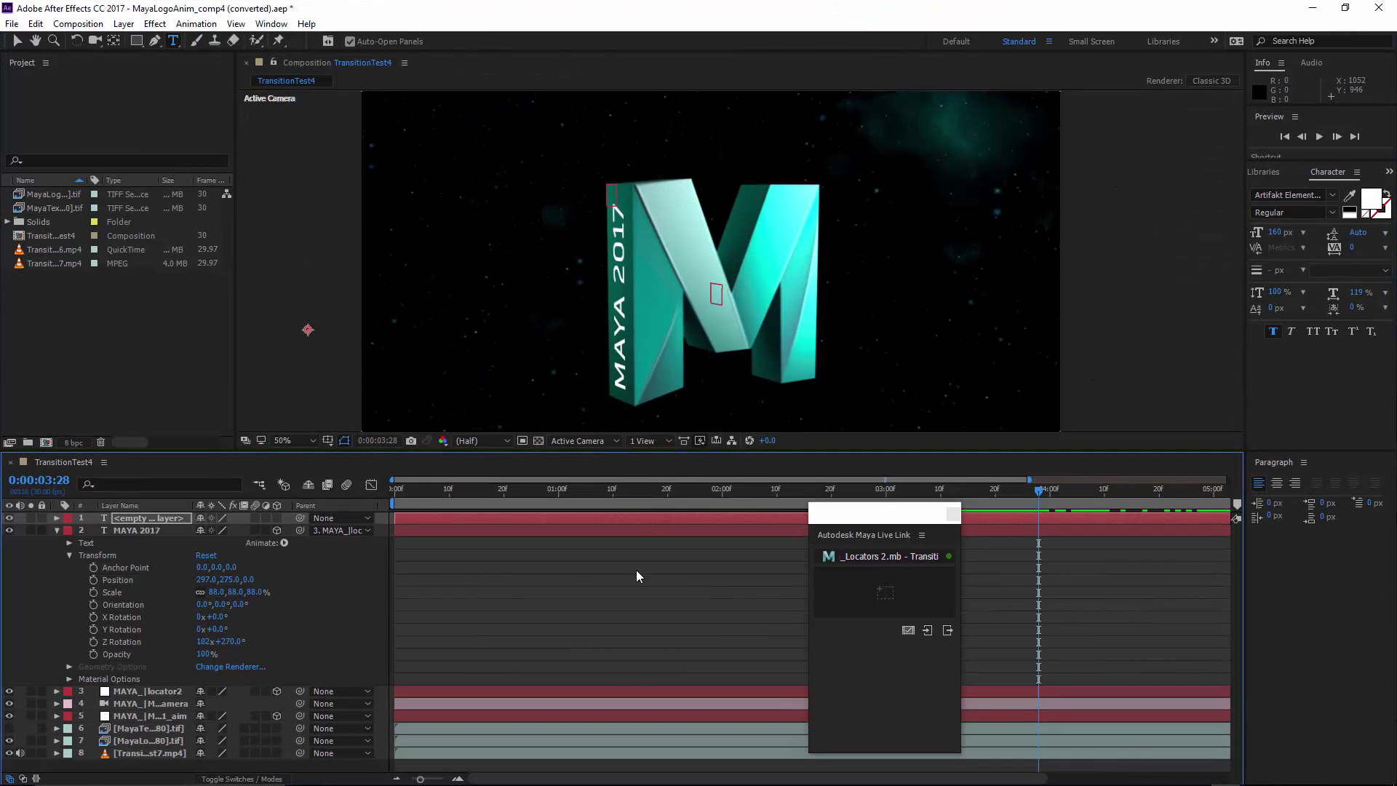
pyautogui.moveTo(1026, 489)
pyautogui.mouseDown()
pyautogui.moveTo(705, 487)
pyautogui.moveTo(430, 452)
pyautogui.moveTo(780, 470)
pyautogui.moveTo(447, 463)
pyautogui.moveTo(753, 466)
pyautogui.moveTo(1130, 517)
pyautogui.moveTo(530, 517)
pyautogui.moveTo(700, 518)
pyautogui.mouseUp()
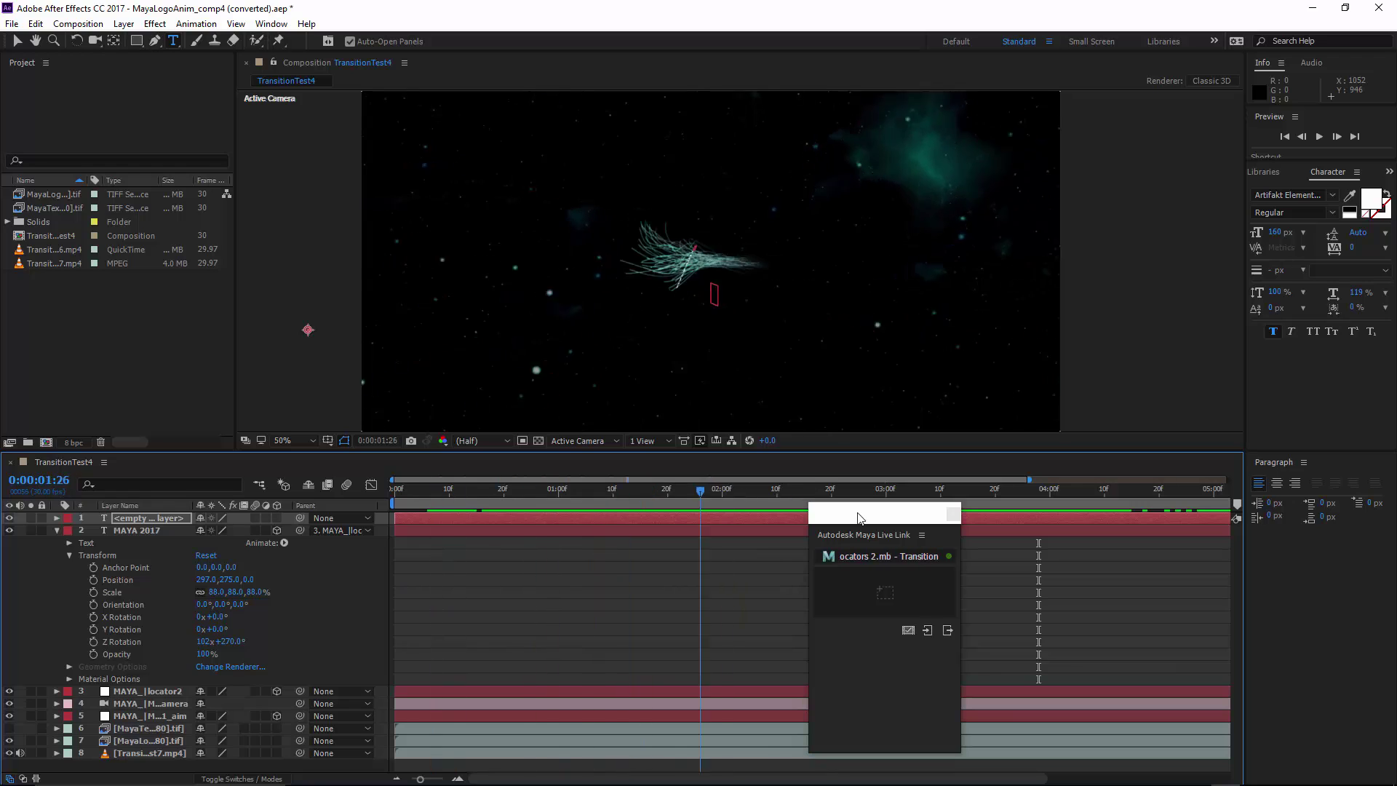
pyautogui.moveTo(859, 518); pyautogui.dragTo(1046, 526)
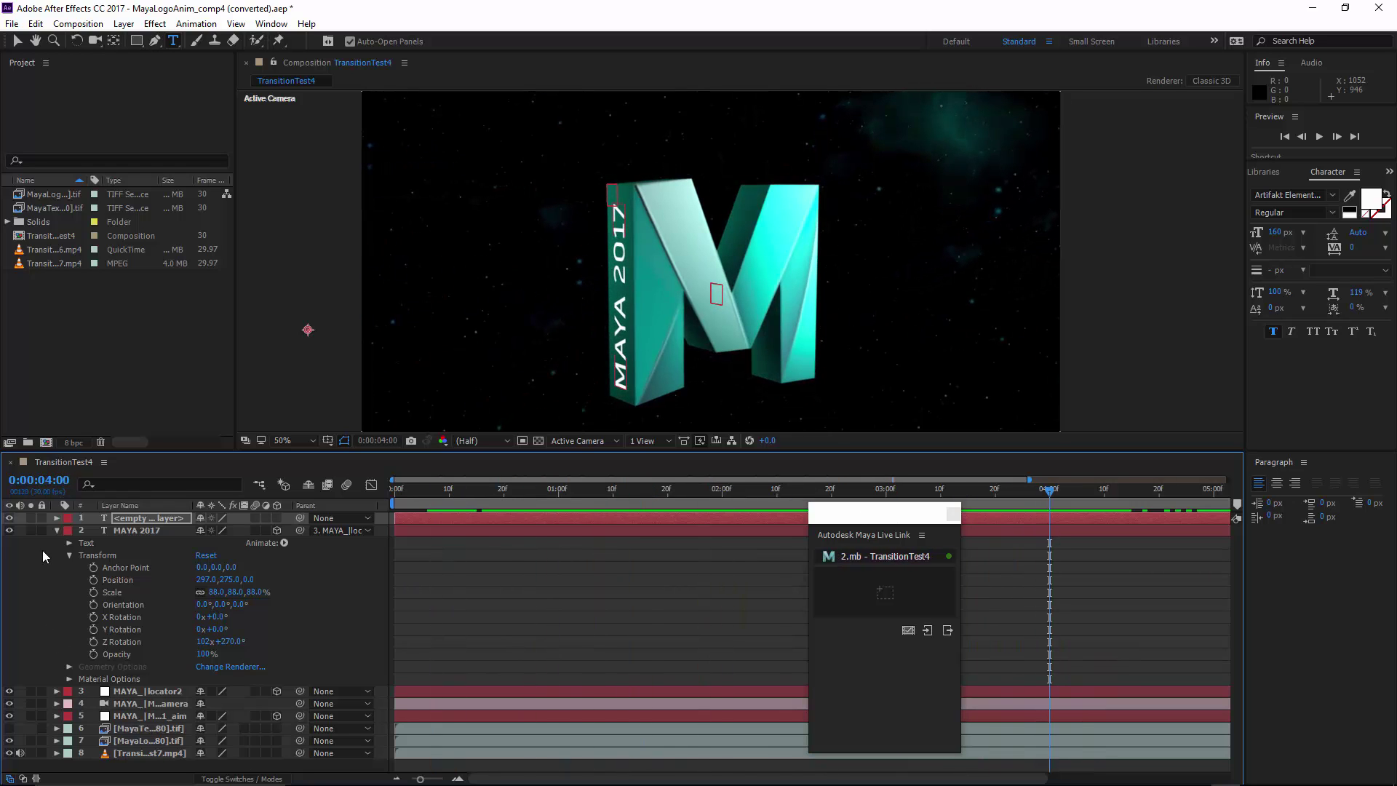
# Compare the MAYA 2017 text with the rendered MayaTe... TIFF text by toggling the visibility of both layers
pyautogui.click(10, 530)
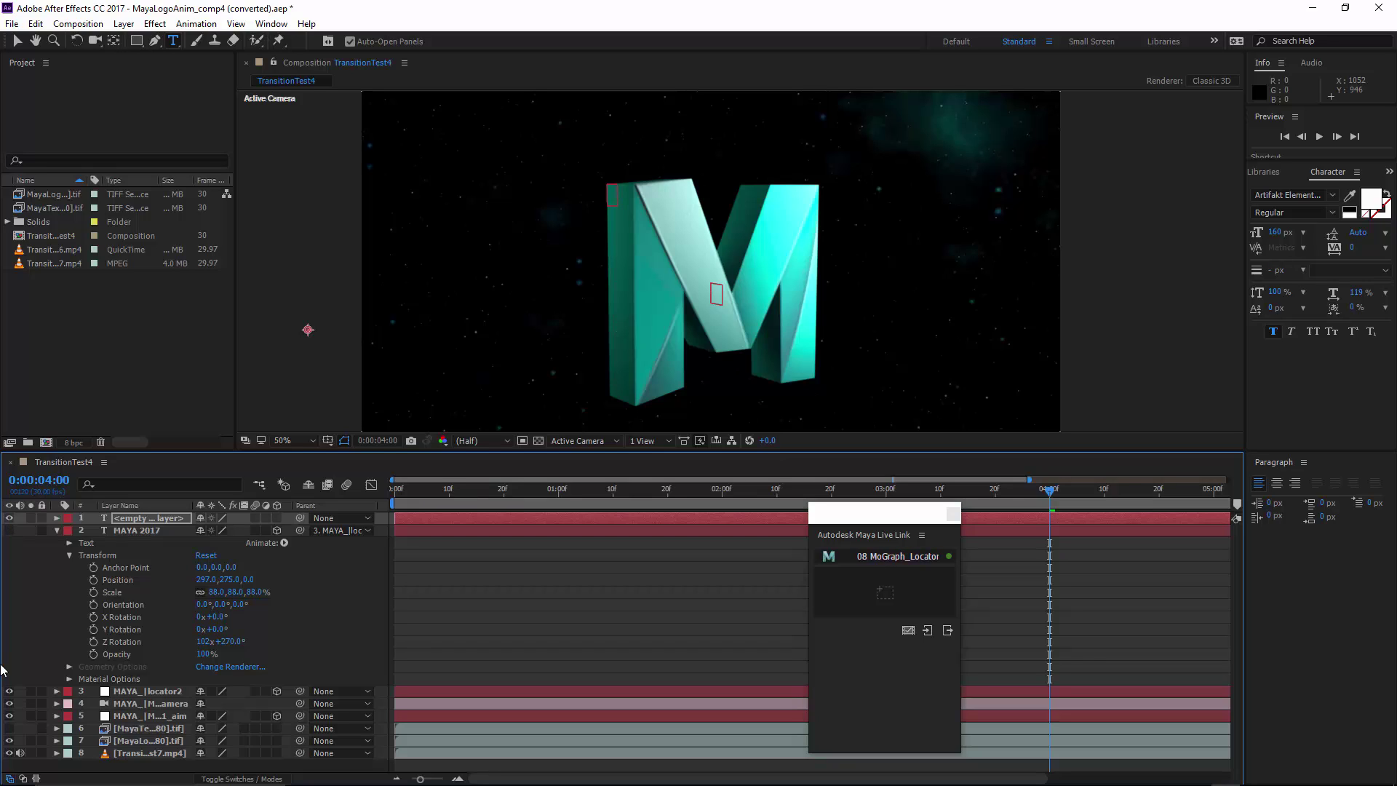
pyautogui.click(10, 728)
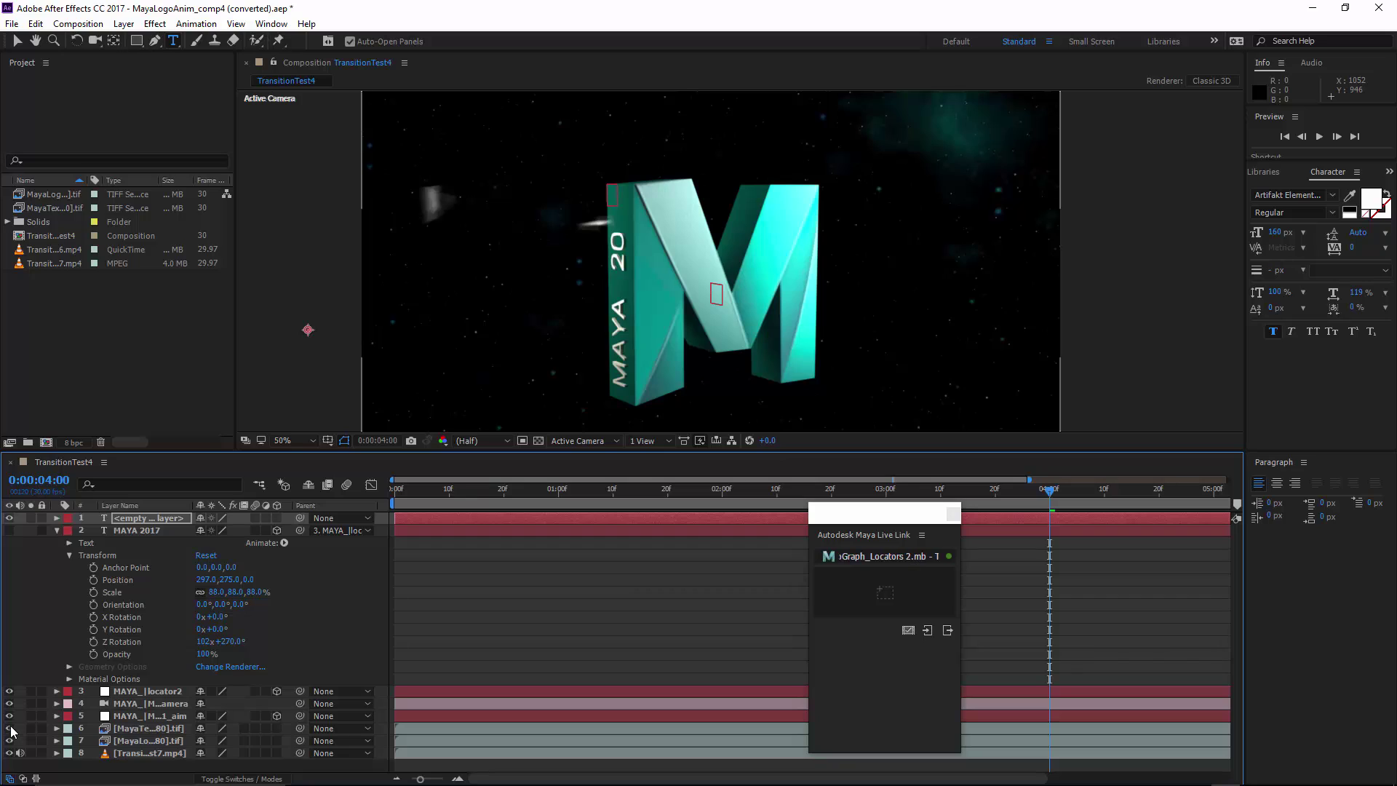
pyautogui.click(10, 729)
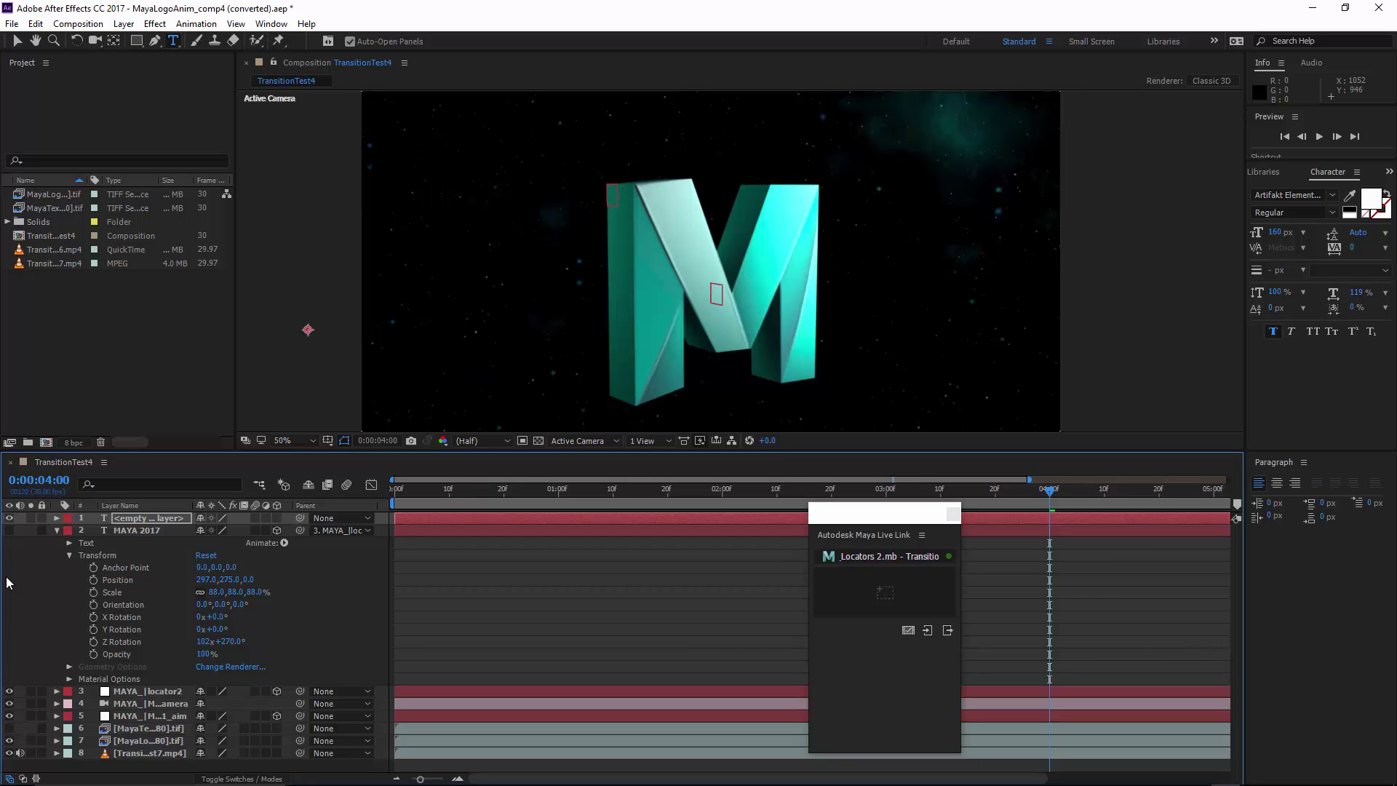
pyautogui.click(9, 531)
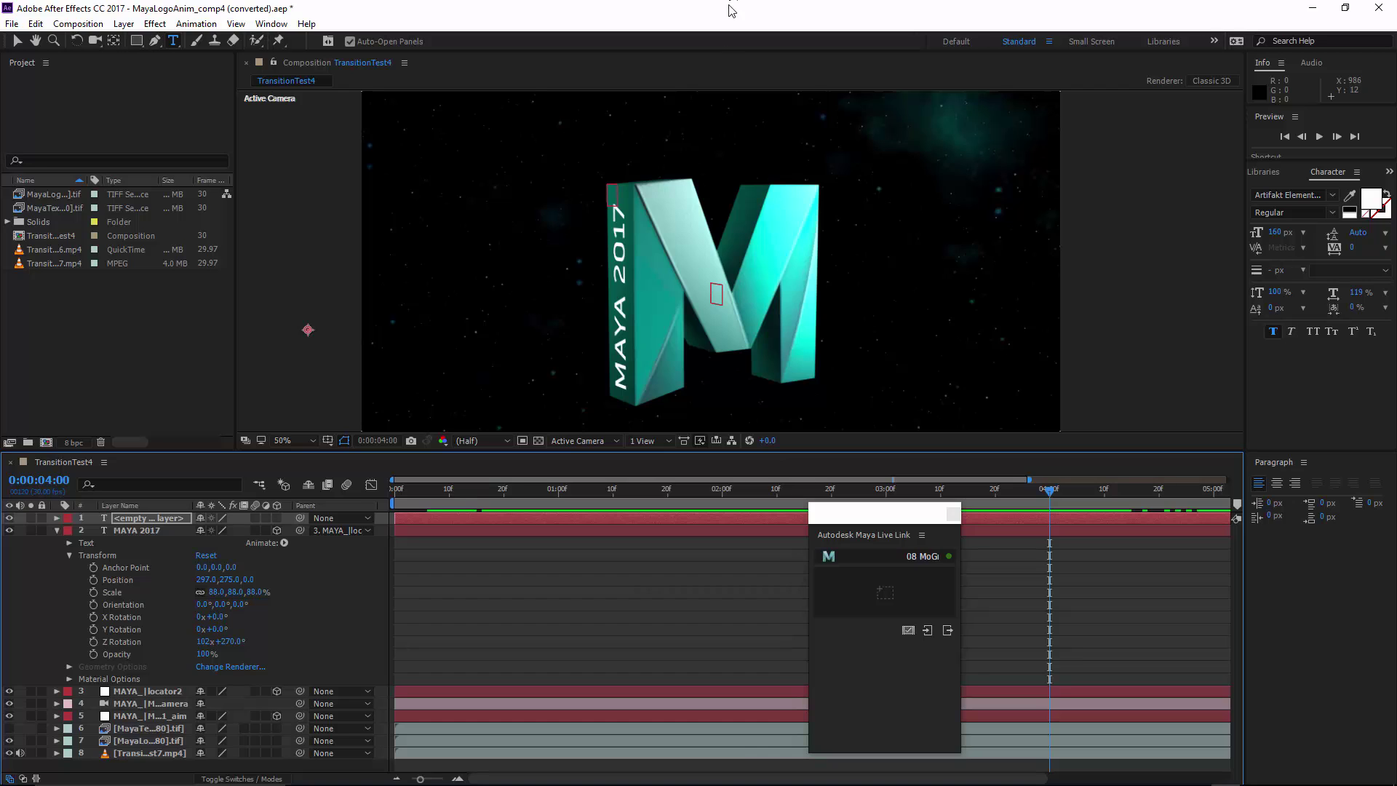
# Place After Effects beside Maya again and turn on Sync Timeline in the AE Live Link window
pyautogui.press('super+Right')
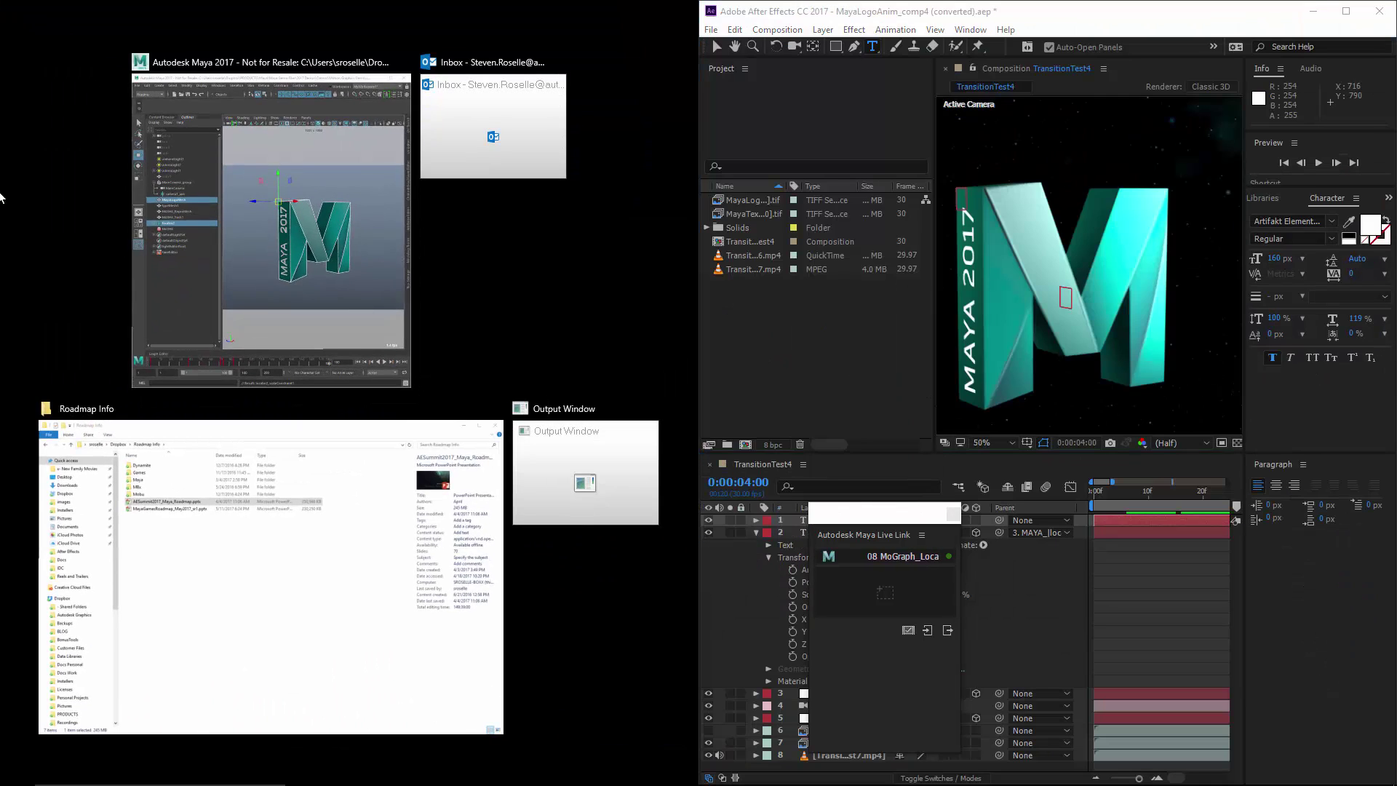
pyautogui.click(281, 241)
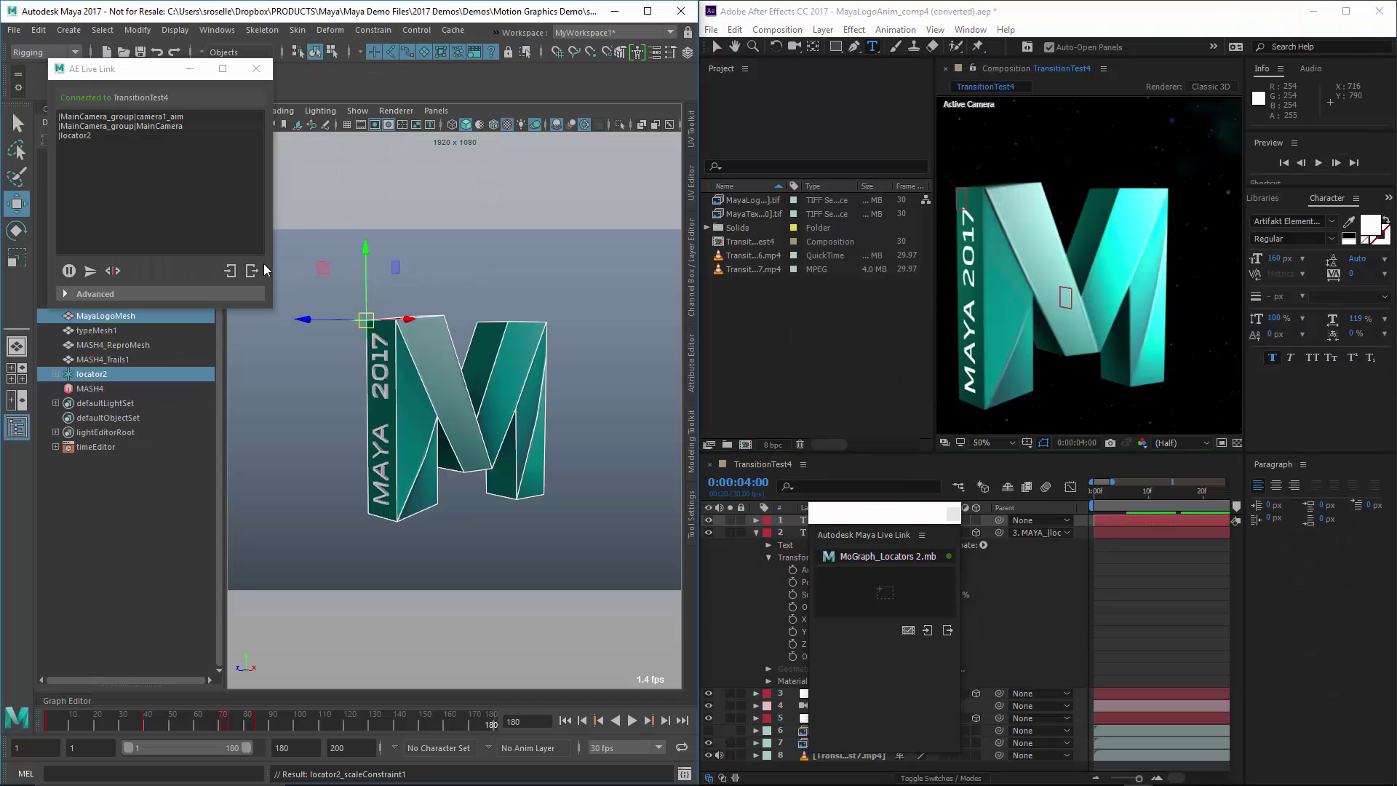
pyautogui.moveTo(65, 63); pyautogui.dragTo(59, 96)
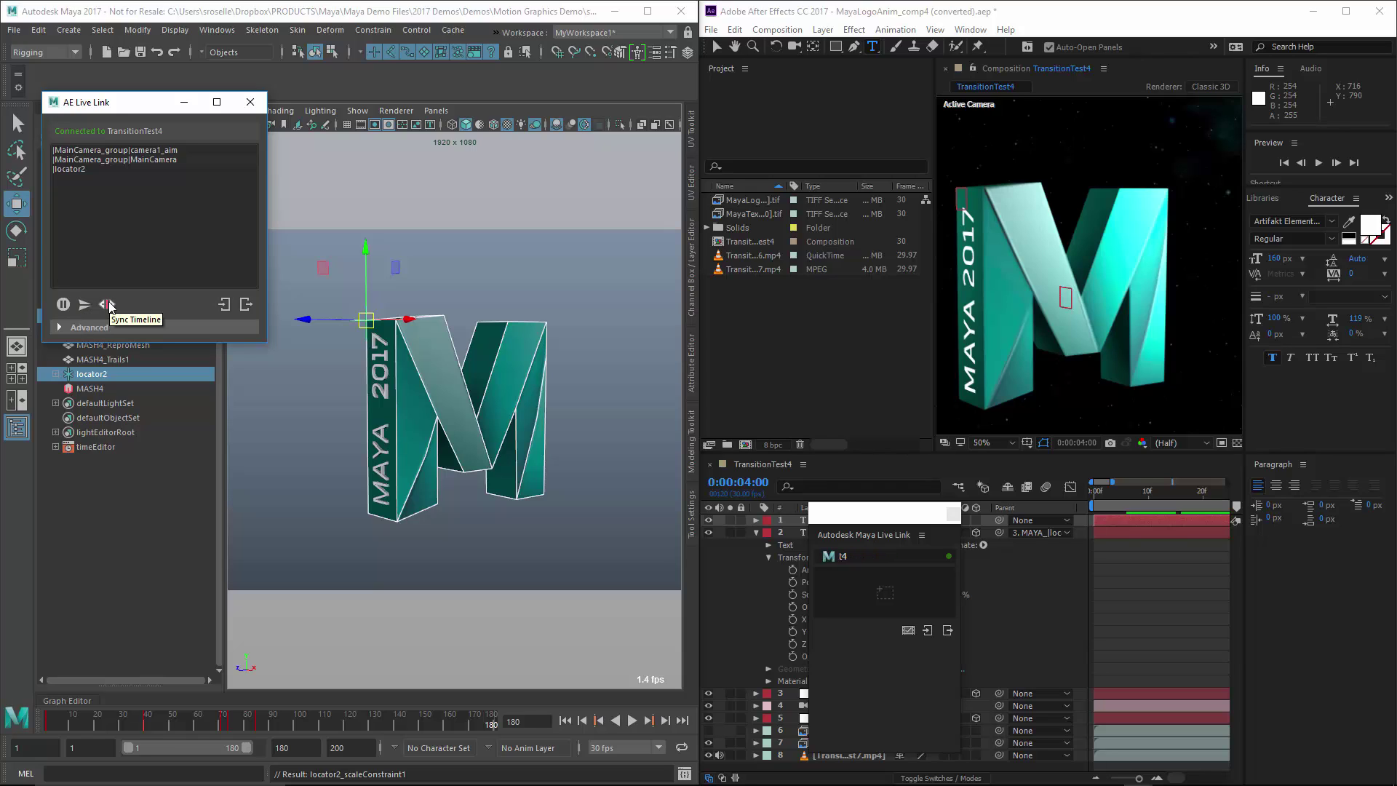
pyautogui.click(109, 304)
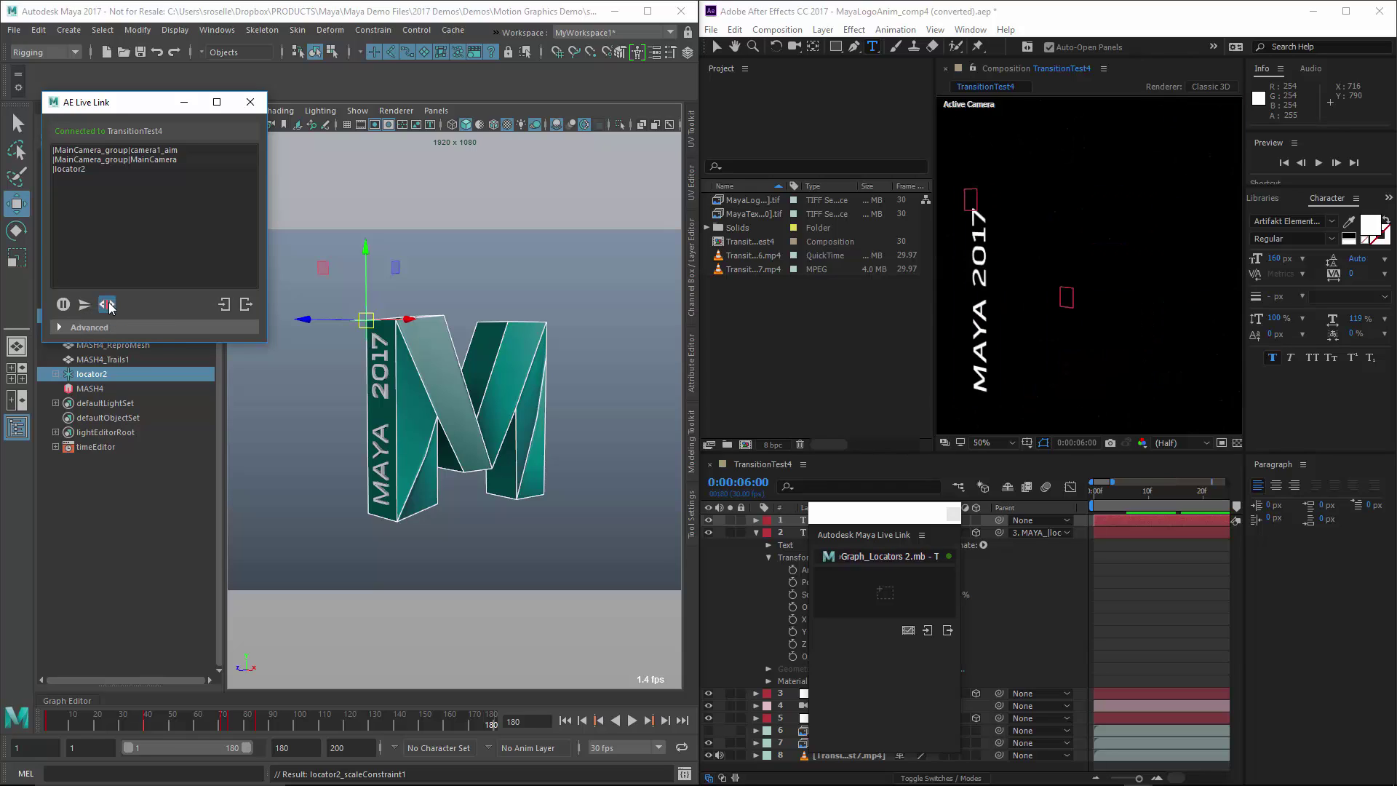
# Play the Maya animation briefly, widen the After Effects composition view and zoom it out to 25%
pyautogui.hotkey('alt', 'v')
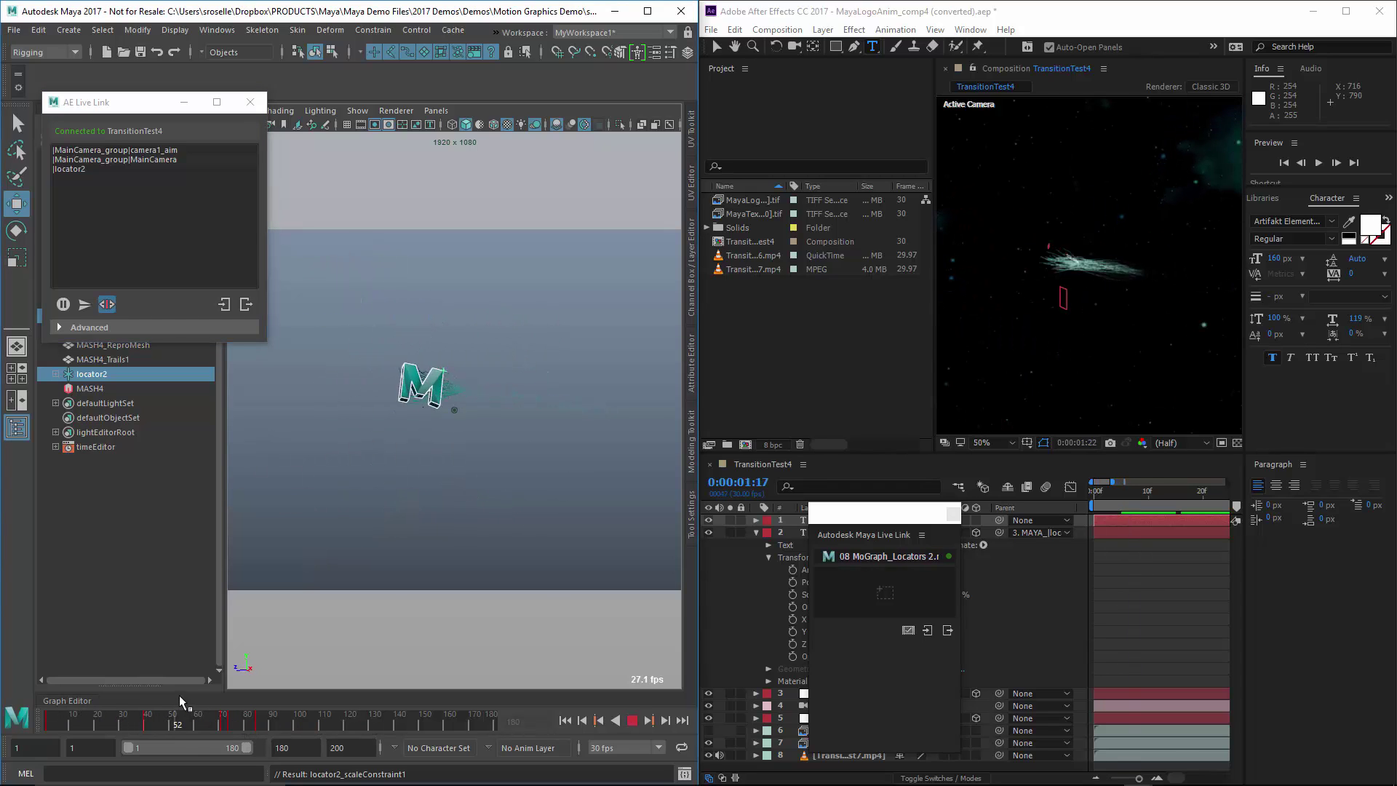
pyautogui.hotkey('alt', 'v')
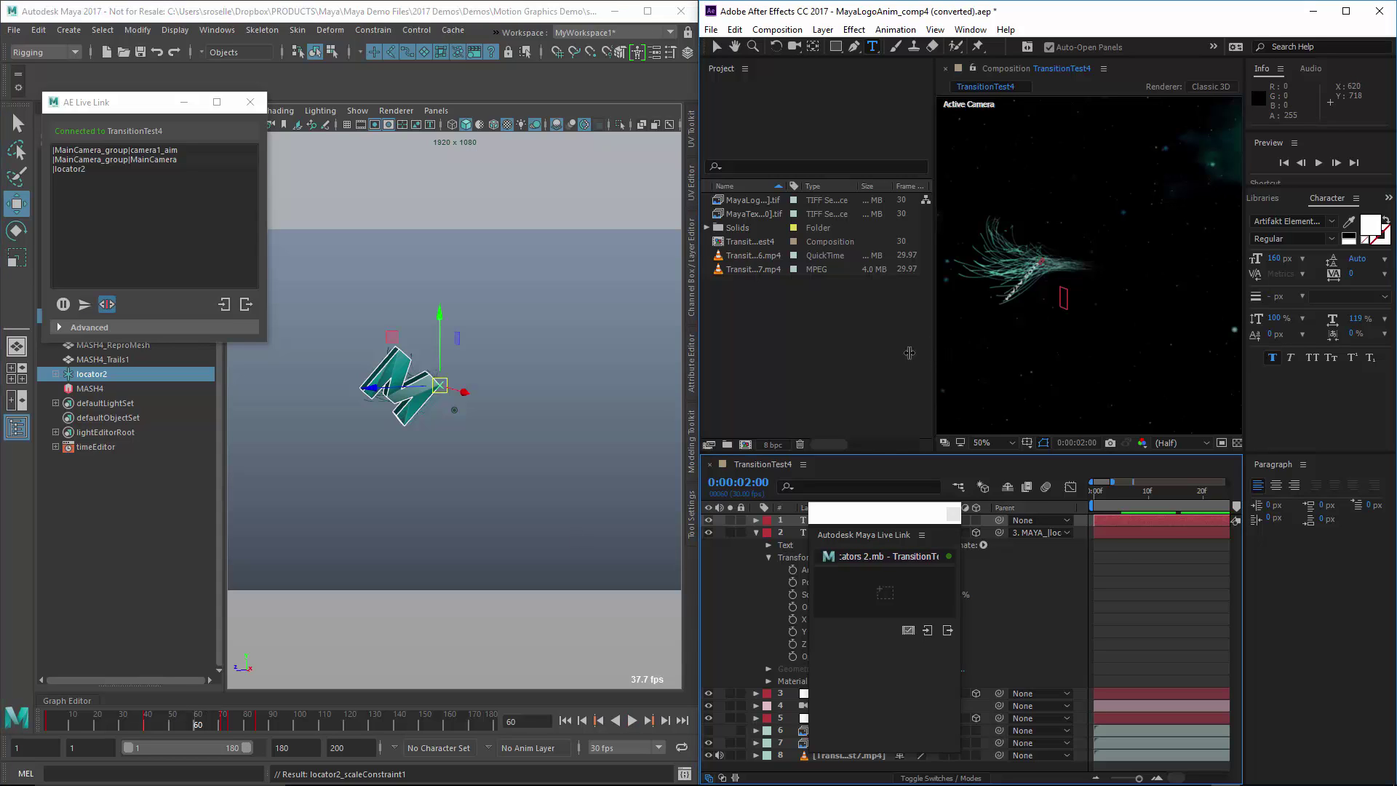
pyautogui.moveTo(936, 352); pyautogui.dragTo(779, 352)
pyautogui.scroll(-2, 1005, 331)
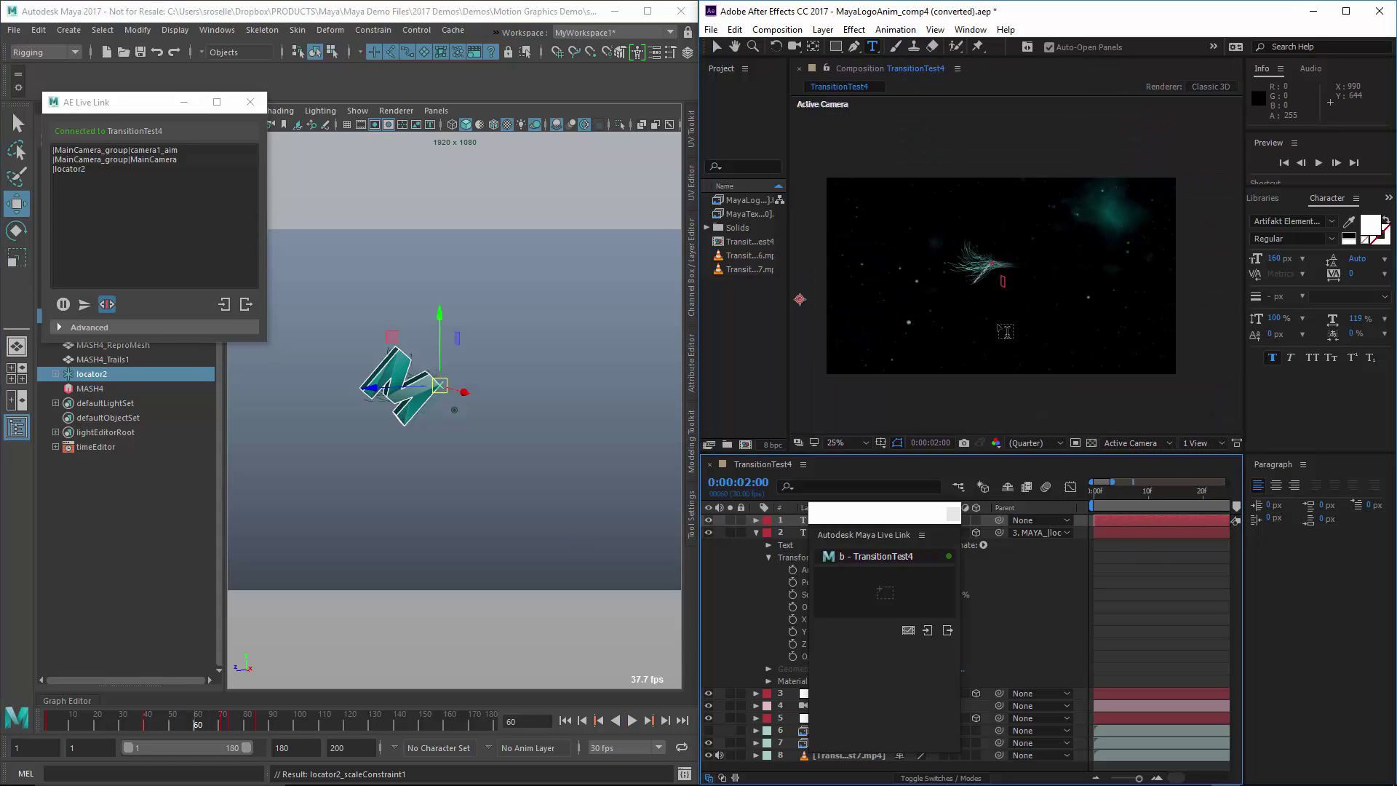
# Play and scrub the Maya timeline at several frames to examine how the After Effects composition follows it
pyautogui.hotkey('alt', 'v')
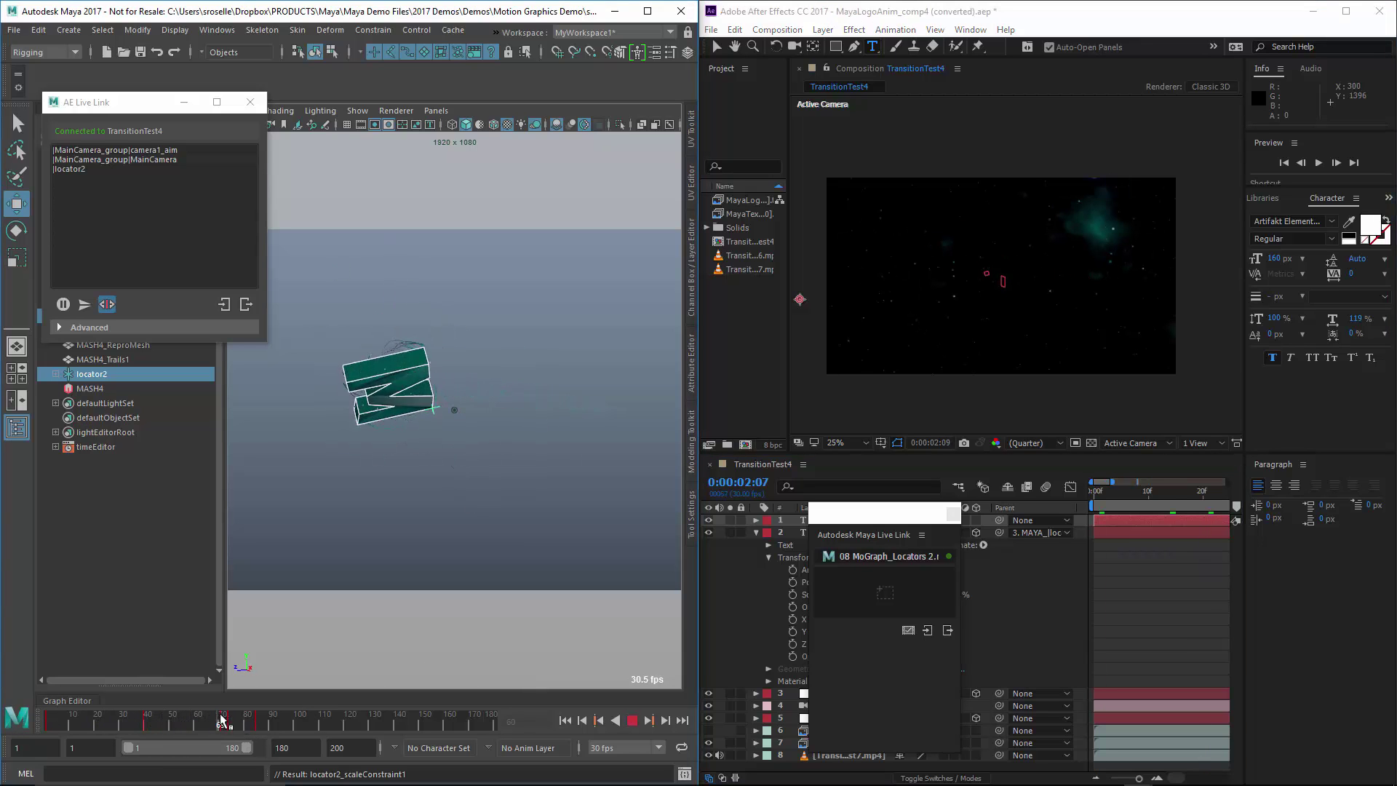
pyautogui.click(286, 723)
pyautogui.hotkey('alt', 'v')
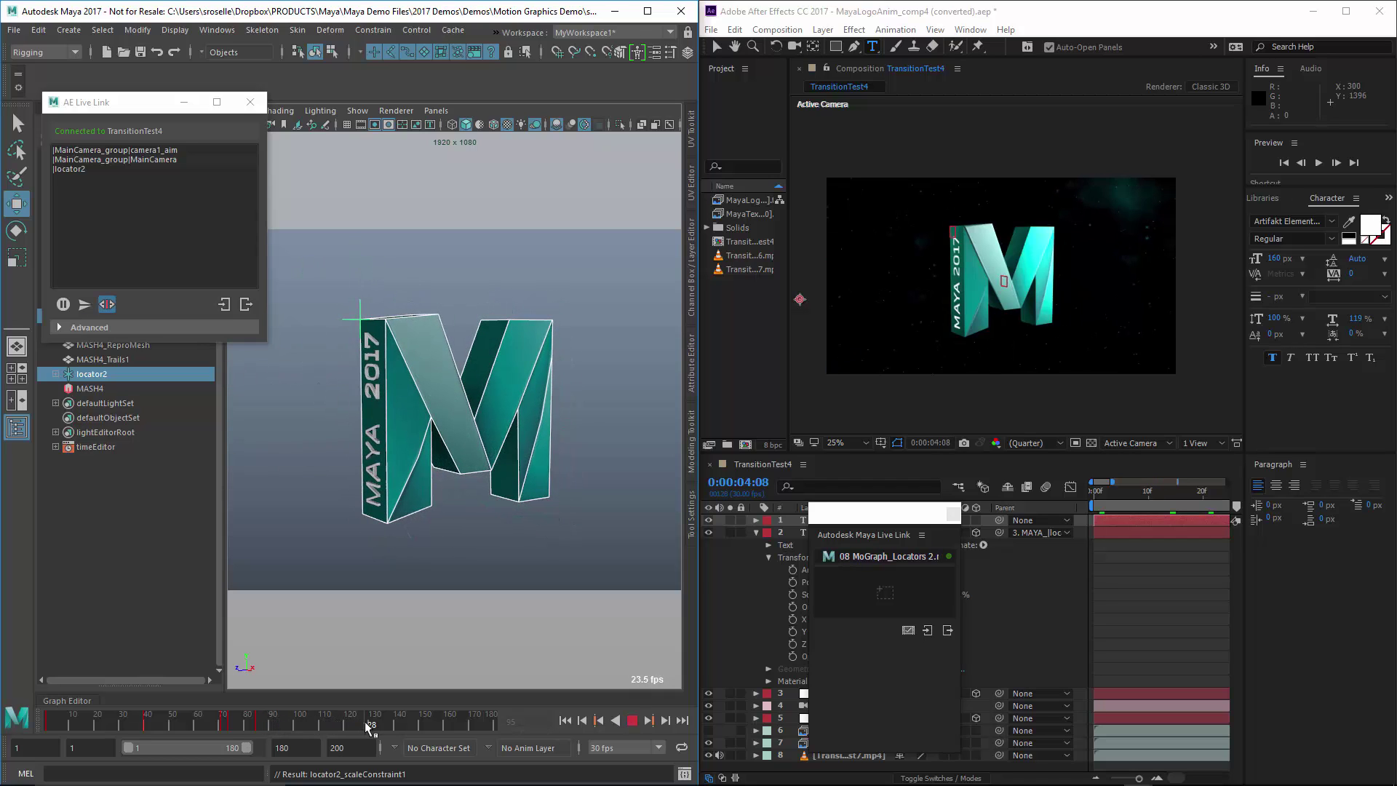
pyautogui.click(430, 728)
pyautogui.moveTo(277, 720); pyautogui.dragTo(407, 728)
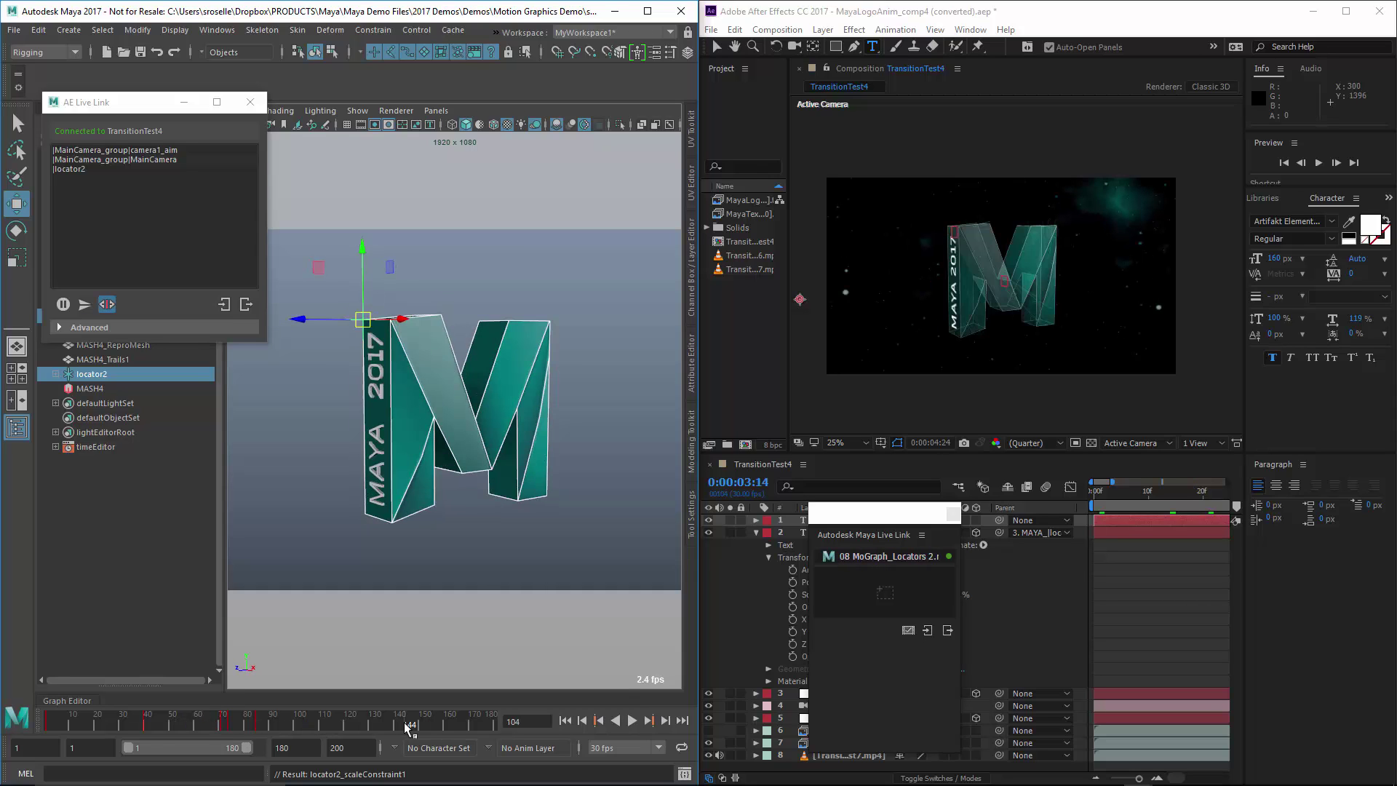
pyautogui.click(203, 720)
pyautogui.moveTo(302, 720); pyautogui.dragTo(328, 724)
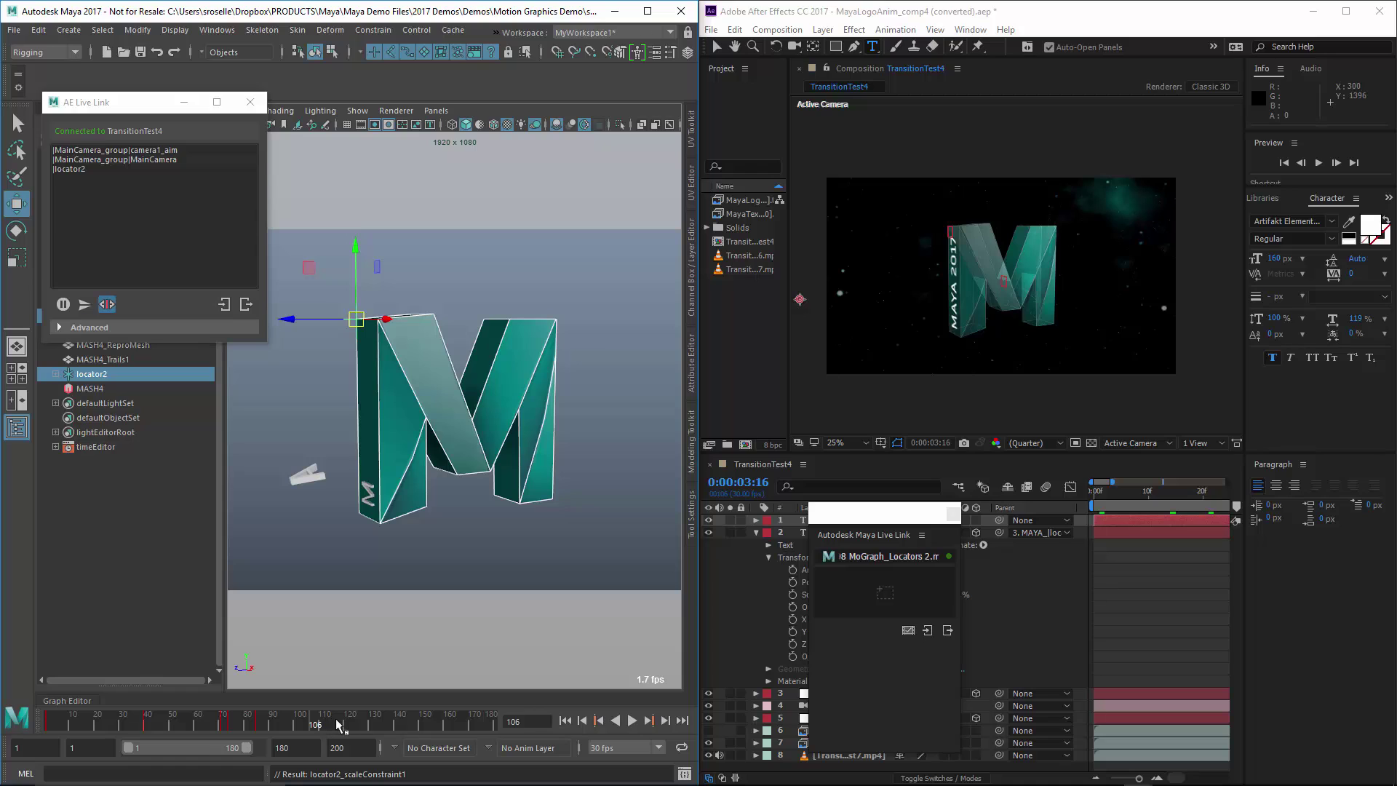
pyautogui.click(435, 723)
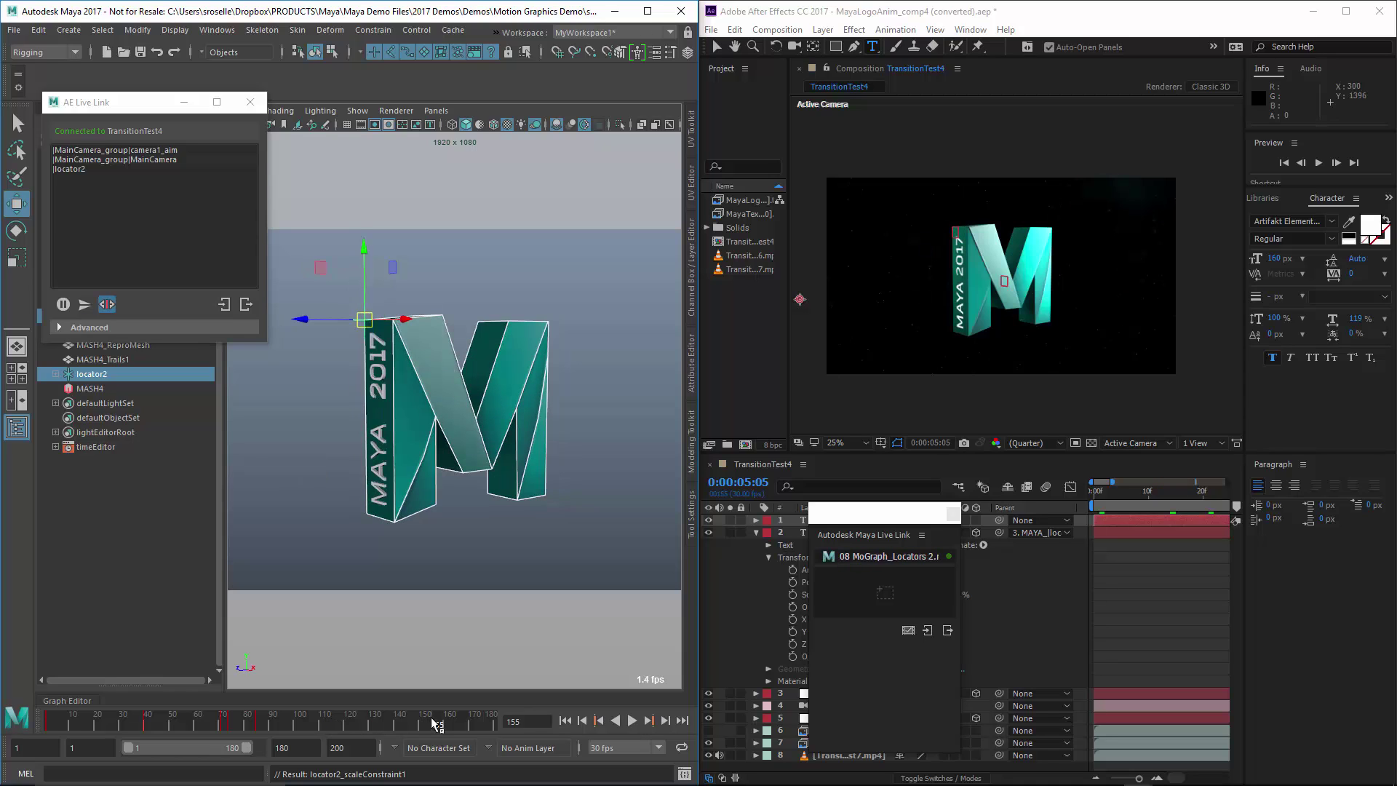
pyautogui.moveTo(430, 723); pyautogui.dragTo(345, 723)
pyautogui.moveTo(222, 725); pyautogui.dragTo(188, 722)
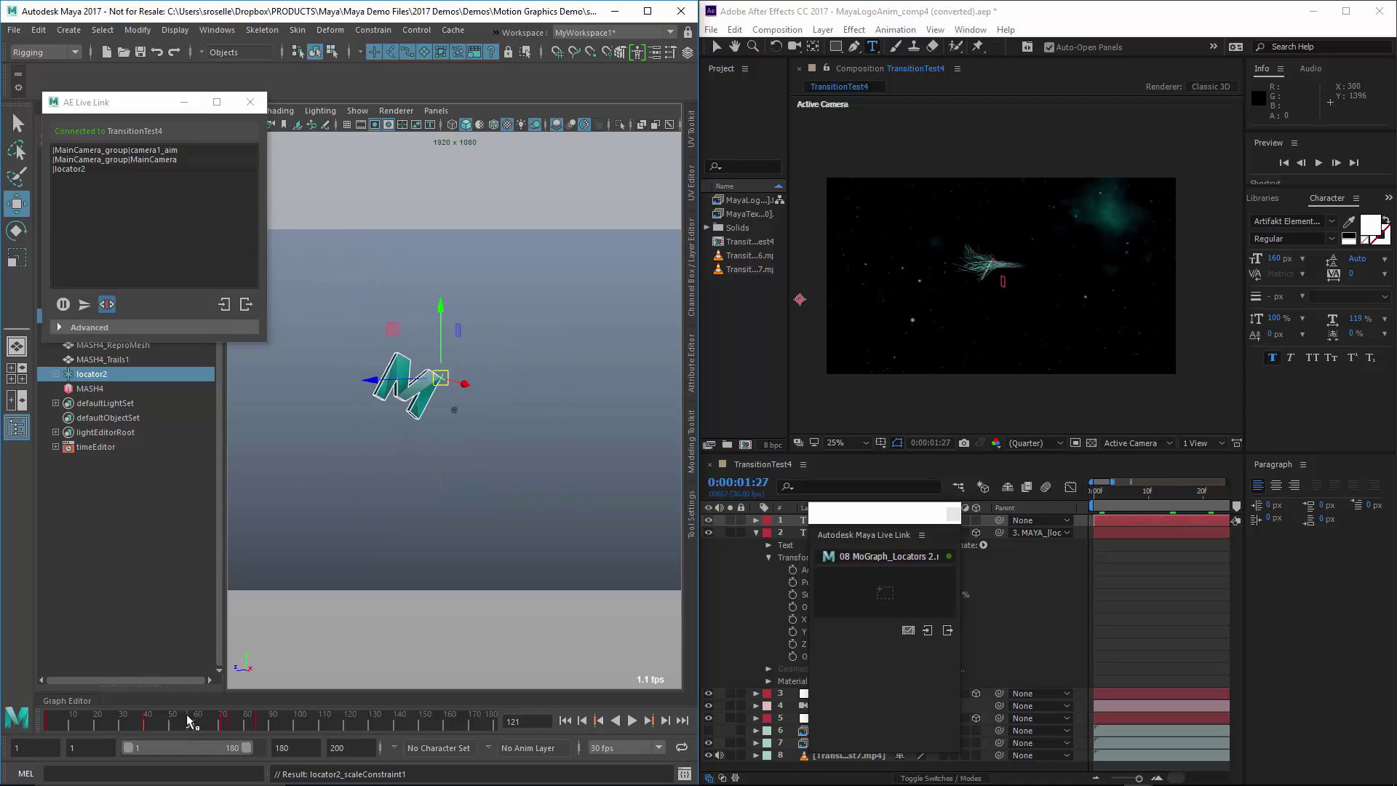
# Scrub the Maya timeline to frame 157 and create a polygon plane at the Maya logo
pyautogui.moveTo(82, 720); pyautogui.dragTo(442, 723)
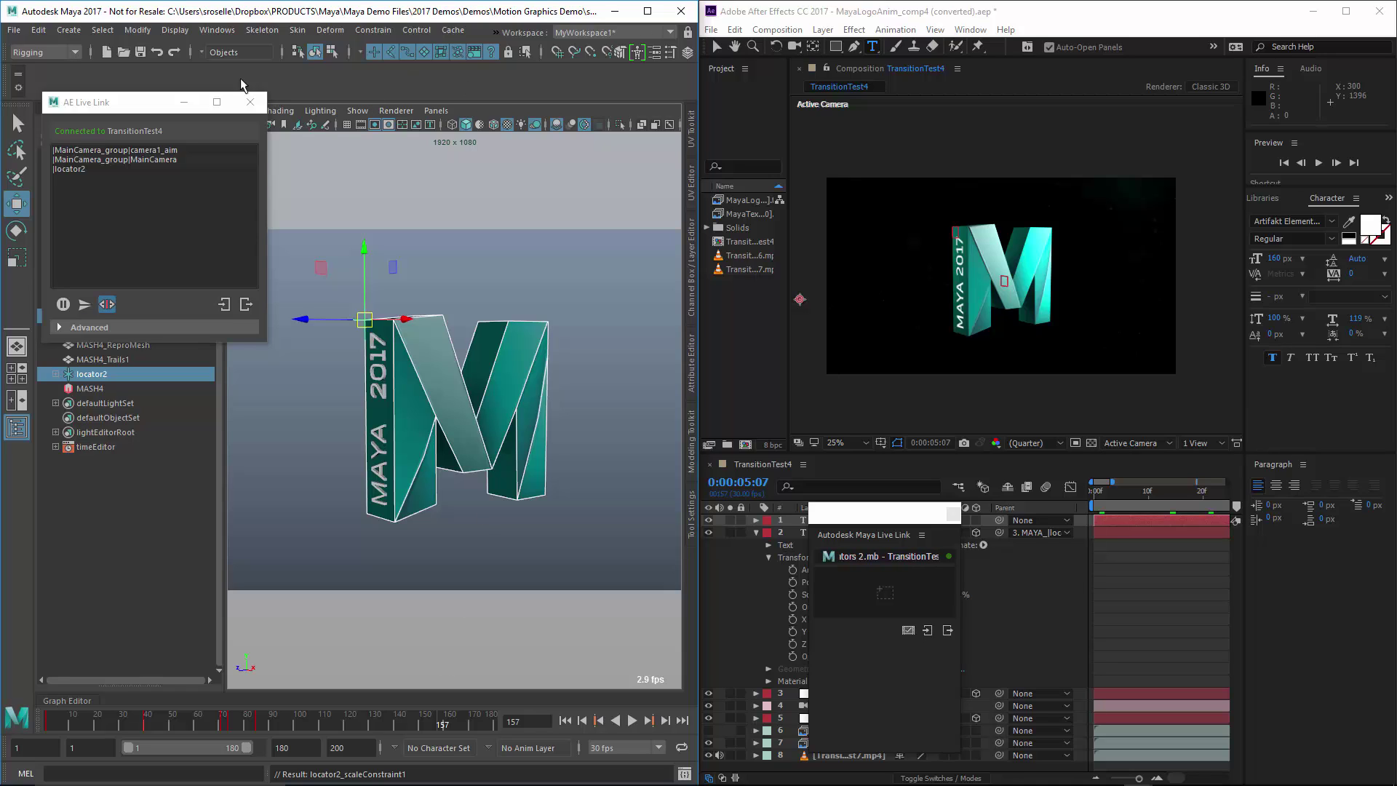
pyautogui.click(68, 30)
pyautogui.moveTo(92, 115)
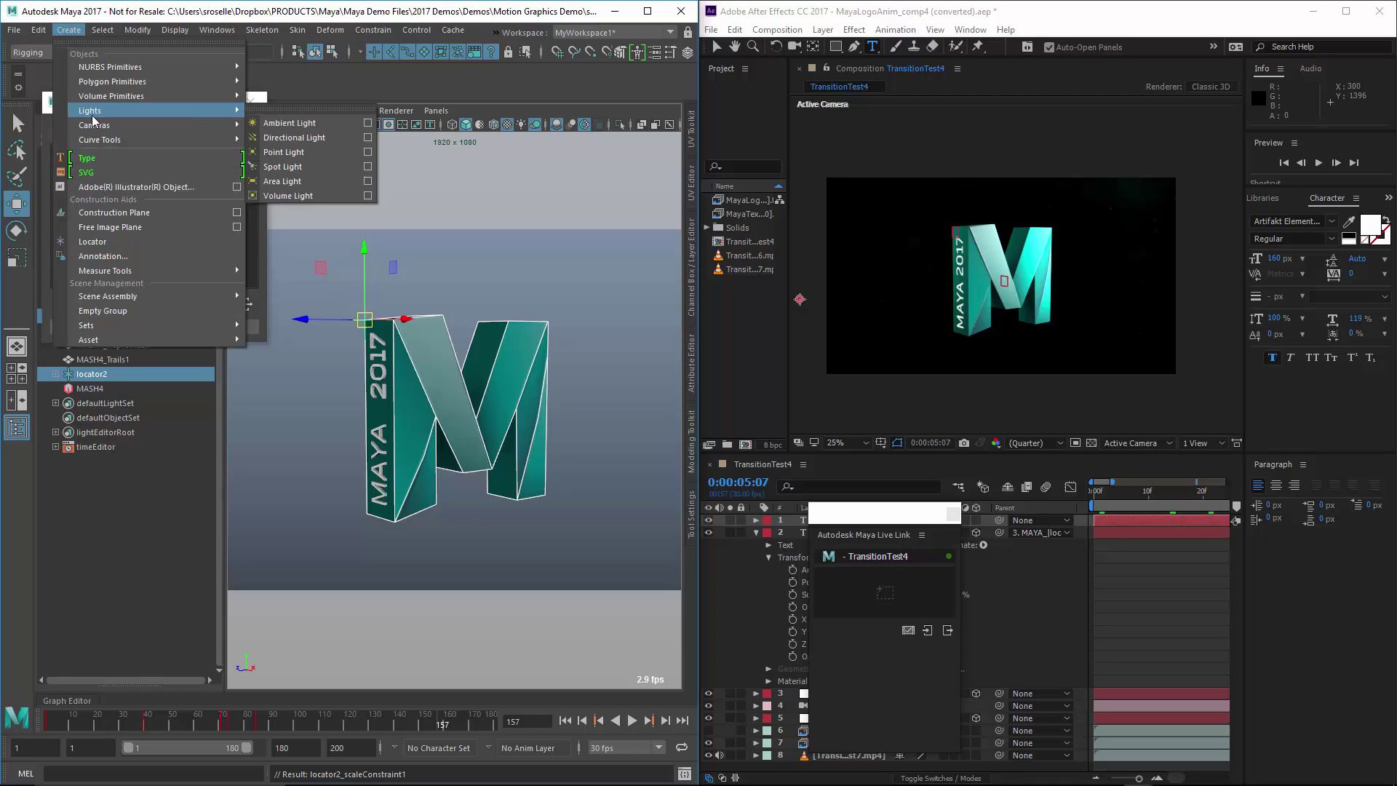
pyautogui.click(402, 204)
pyautogui.keyDown('shift'); pyautogui.moveTo(402, 204); pyautogui.dragTo(333, 184, button='right'); pyautogui.keyUp('shift')
# Turn on smooth display for the plane, lower it to the logo's base and scale it slightly beyond the logo's footprint
pyautogui.press('r')
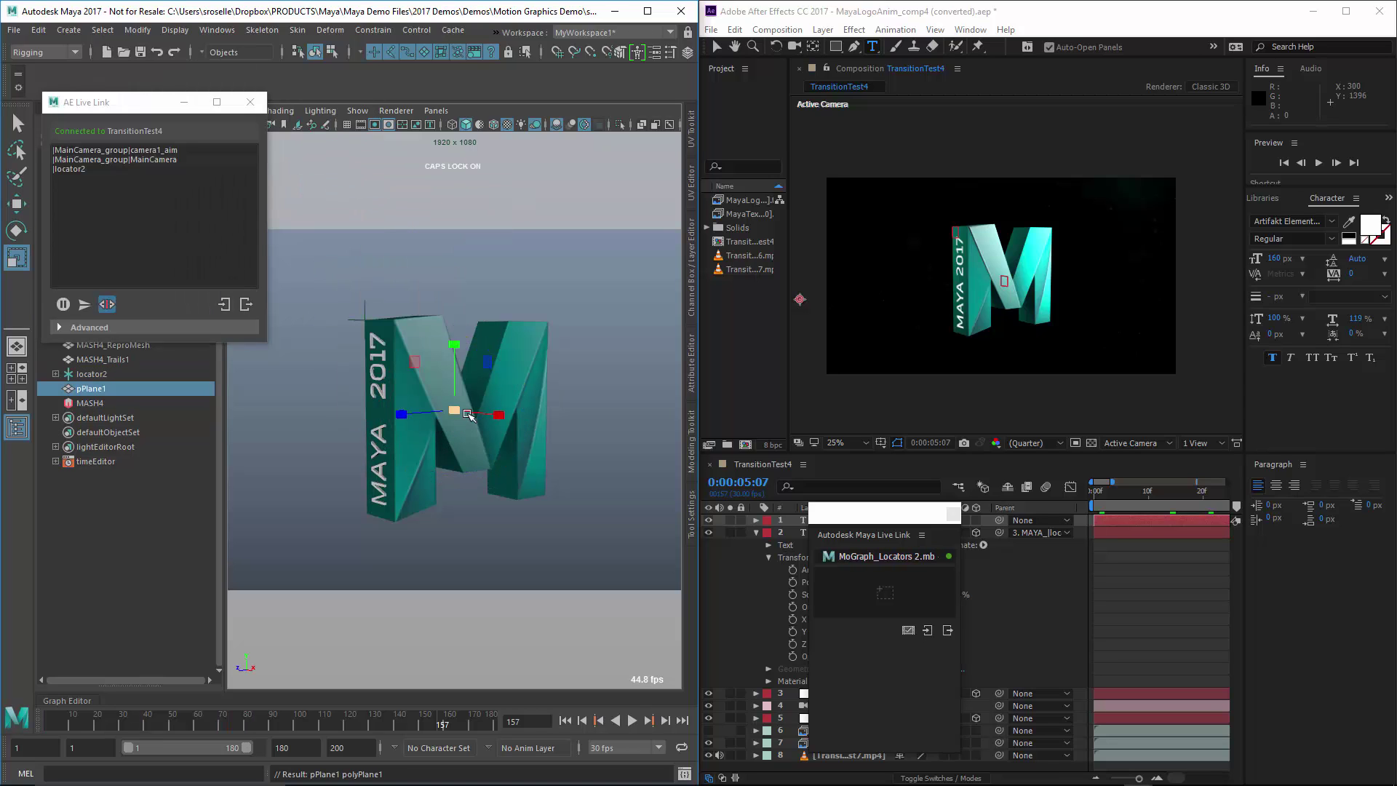
pyautogui.moveTo(455, 409); pyautogui.dragTo(565, 423)
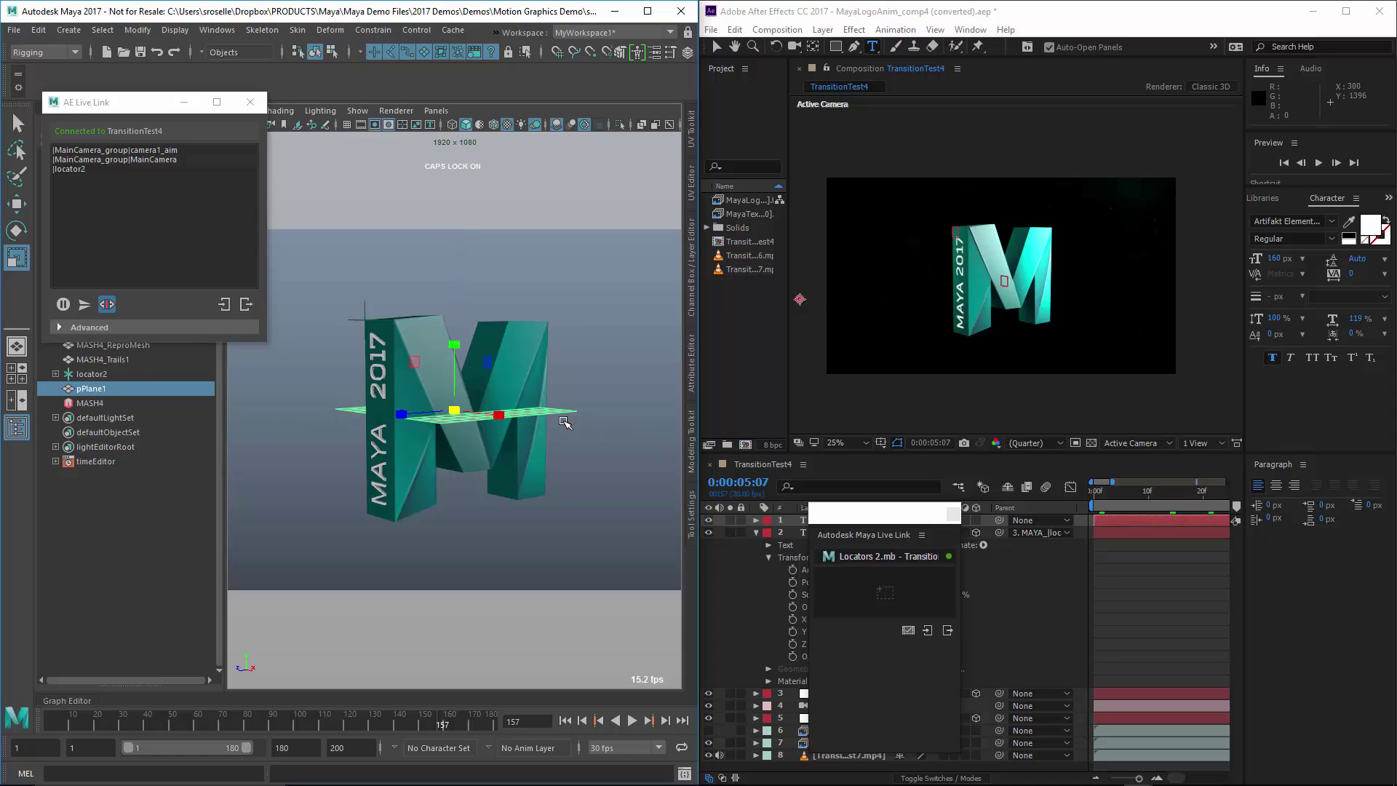
pyautogui.press('3')
pyautogui.press('w')
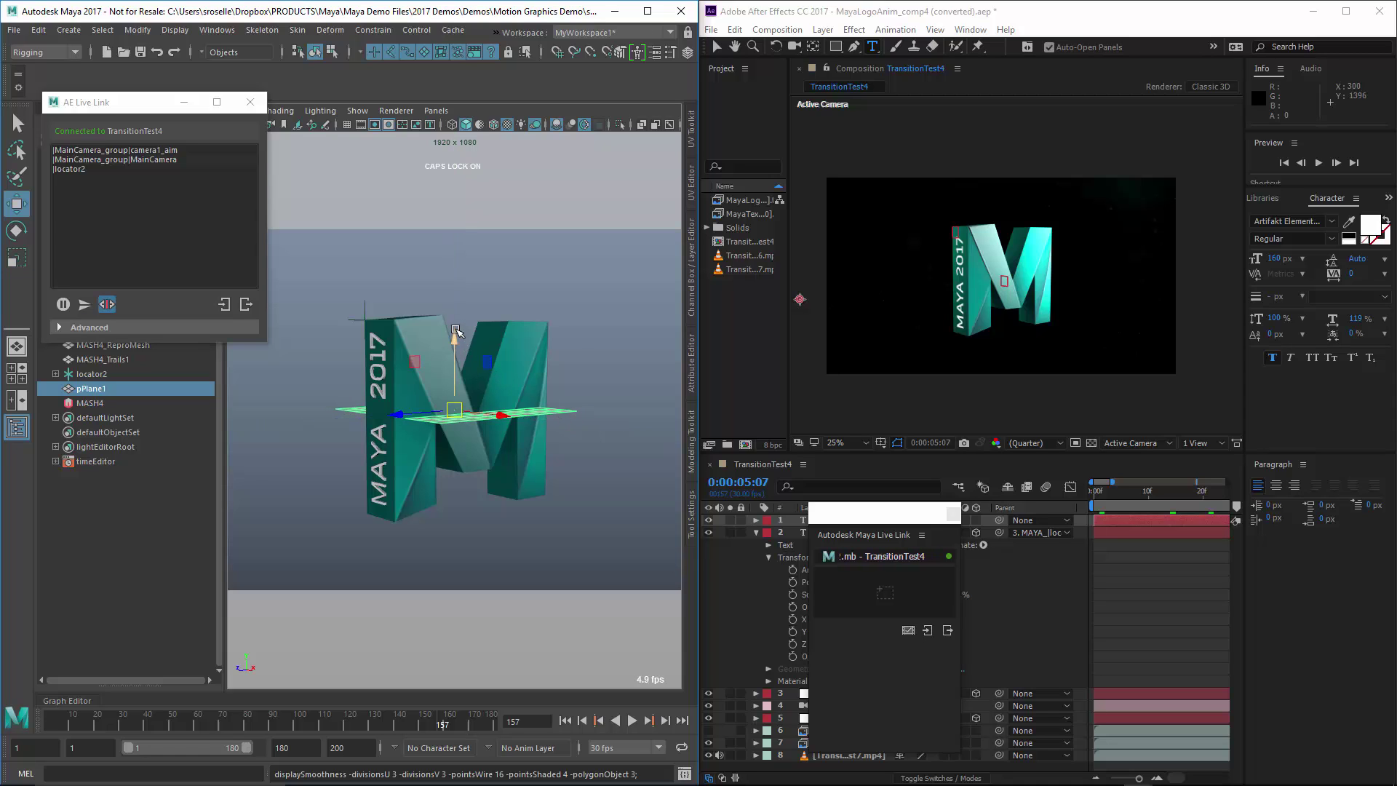
pyautogui.moveTo(460, 345); pyautogui.dragTo(467, 437)
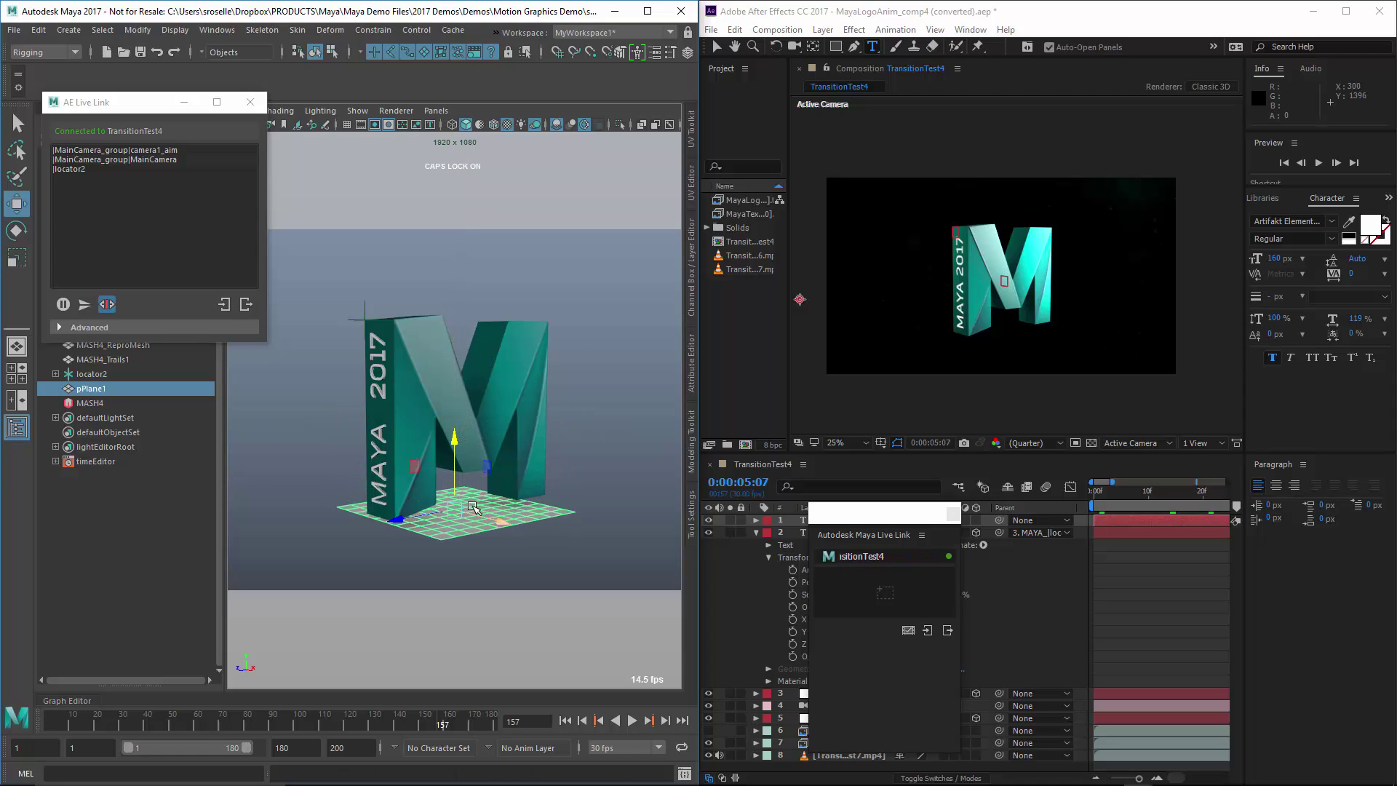
pyautogui.press('r')
pyautogui.moveTo(455, 510); pyautogui.dragTo(482, 515)
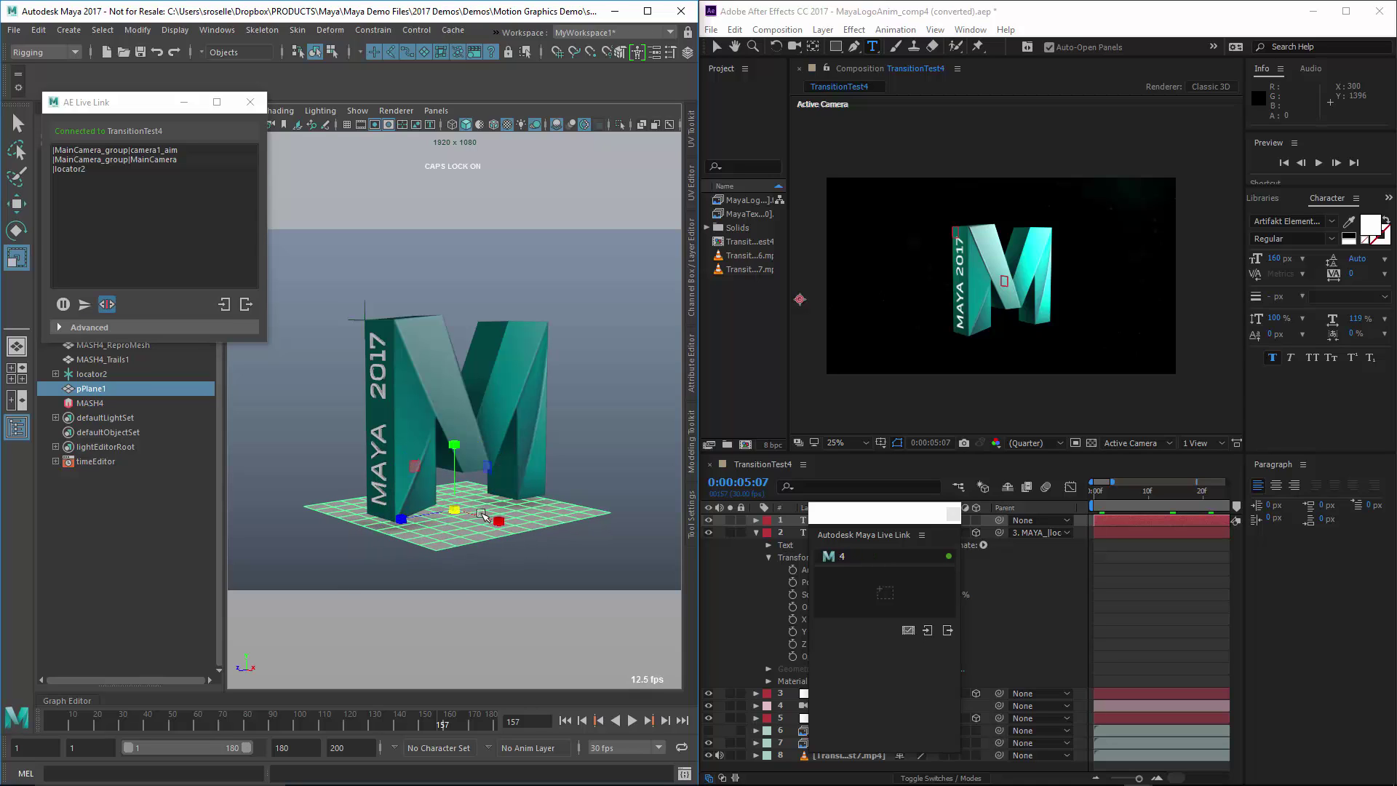
# Parent-constrain the plane to the Maya logo mesh and play the animation briefly to frame 162
pyautogui.click(407, 399)
pyautogui.click(457, 519)
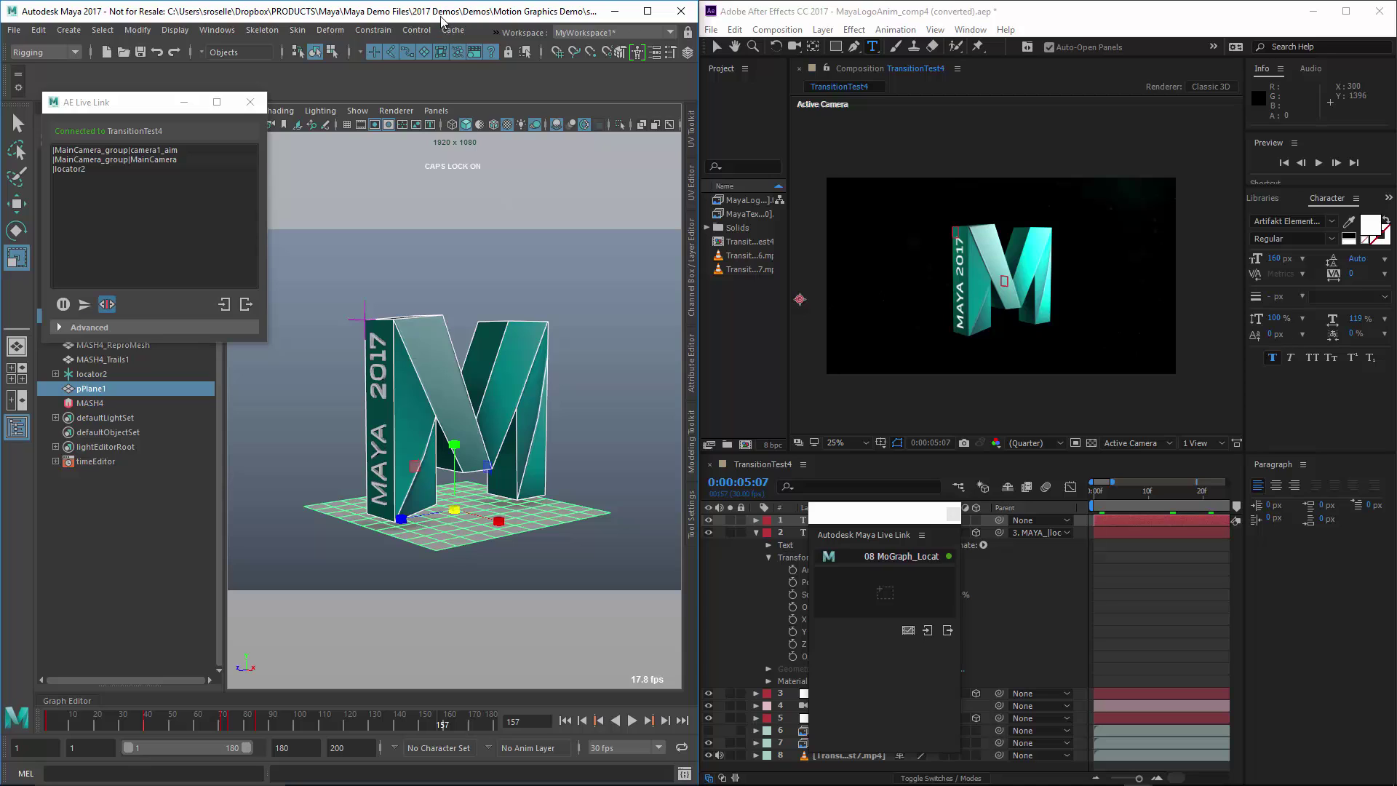
pyautogui.click(373, 30)
pyautogui.click(409, 75)
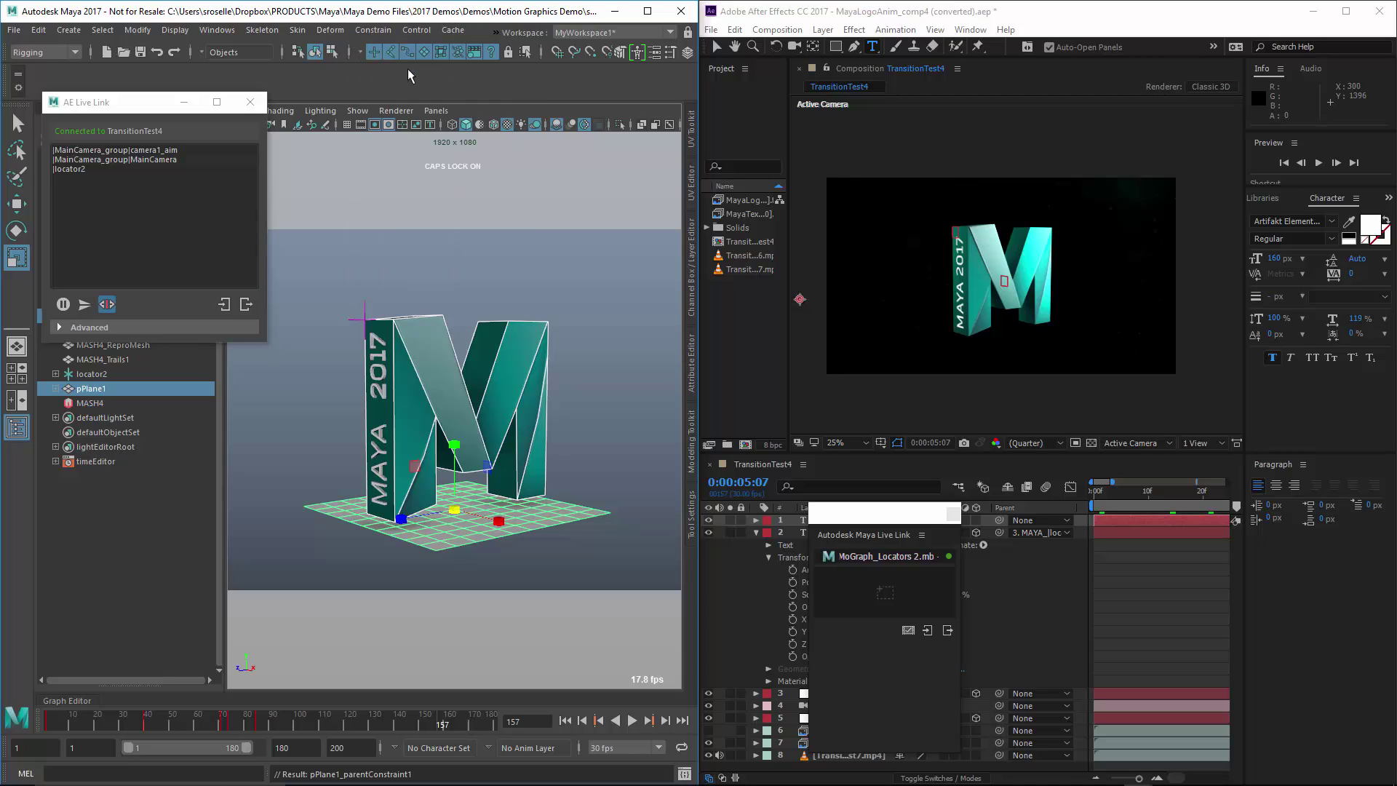
pyautogui.hotkey('alt', 'v')
pyautogui.hotkey('alt', 'v')
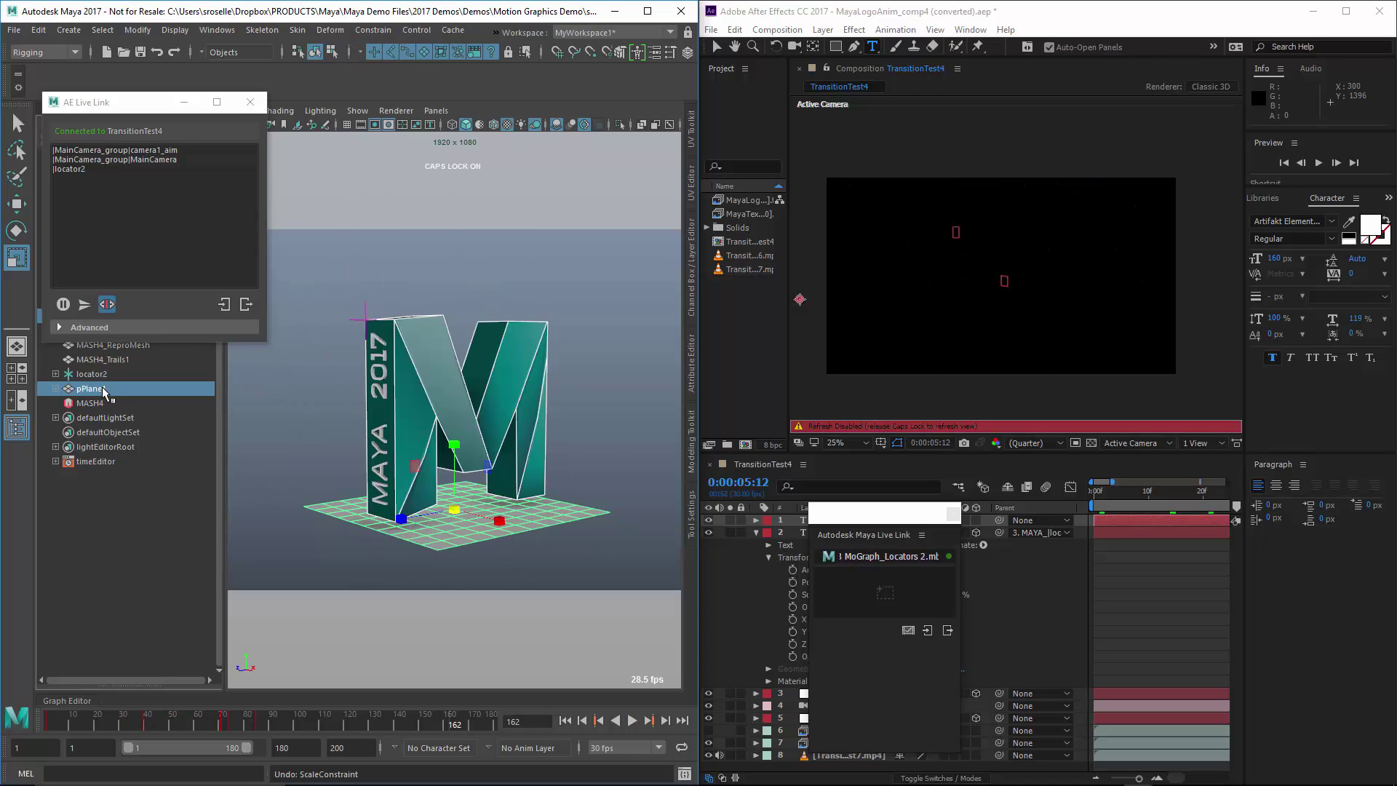
# Add MayaLogoMesh and pPlane1 to the AE Live Link objects and play the Maya animation, stopping at frame 106
pyautogui.moveTo(91, 389); pyautogui.dragTo(138, 230)
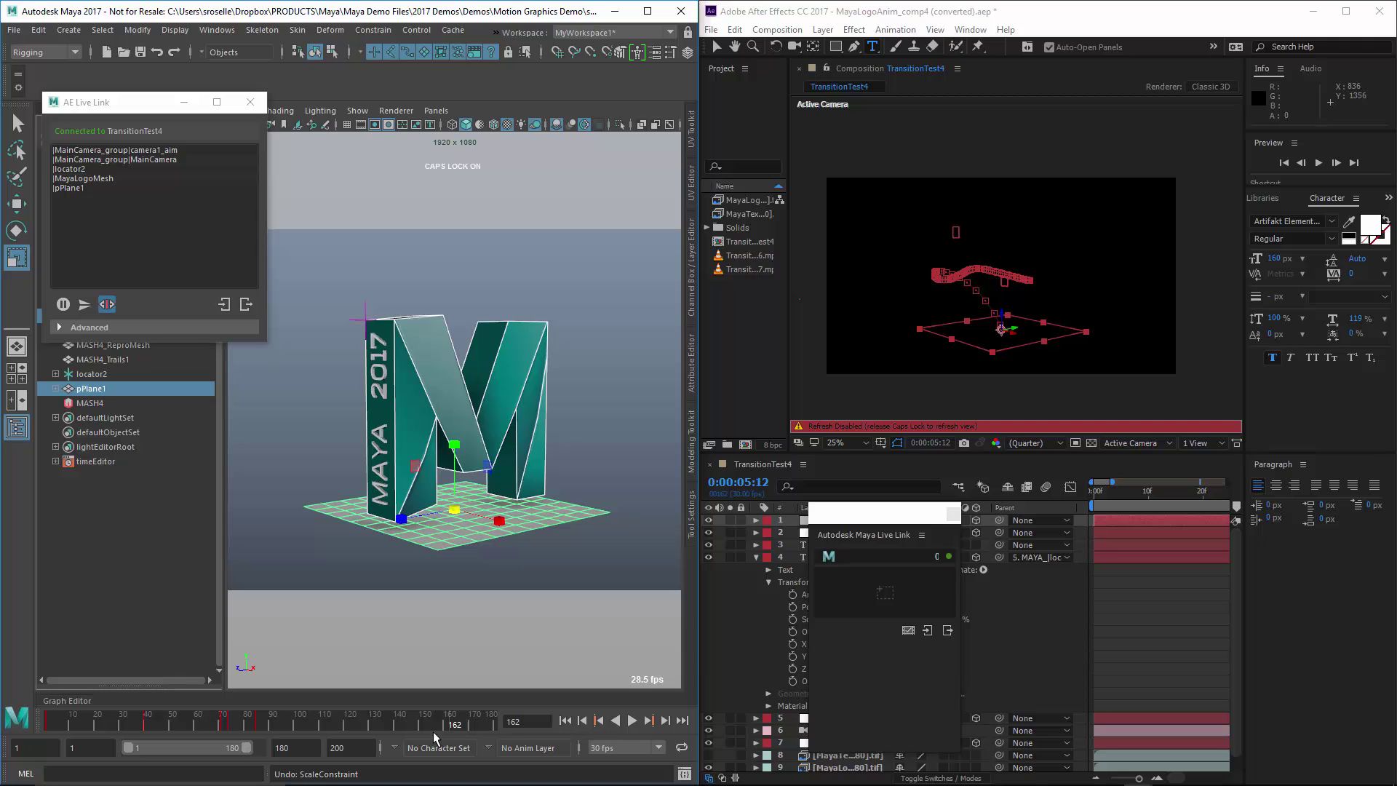
pyautogui.hotkey('alt', 'v')
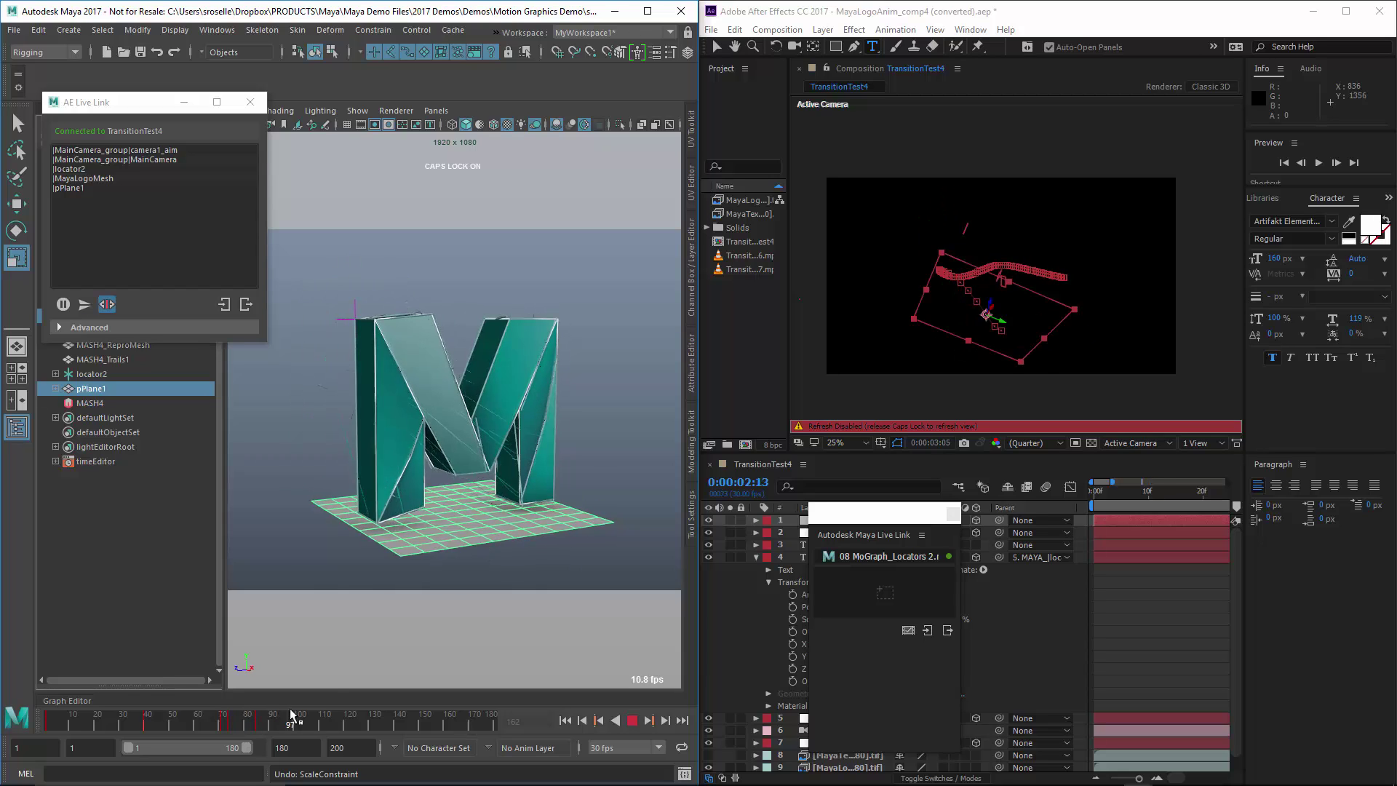
pyautogui.hotkey('alt', 'v')
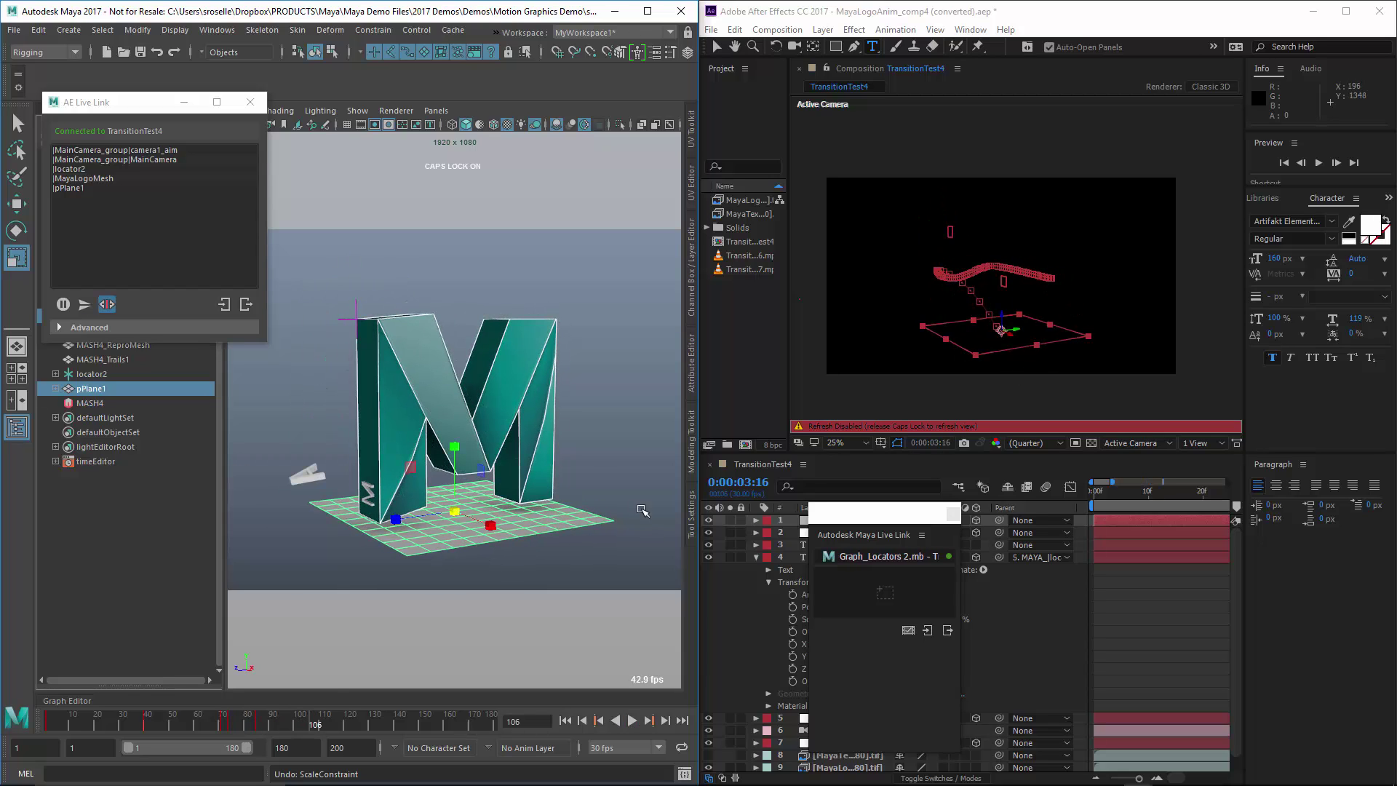
# Briefly re-enable the After Effects composition refresh to view the frame, and move the Maya Live Link panel off the layer list
pyautogui.click(711, 524)
pyautogui.press('capslock')
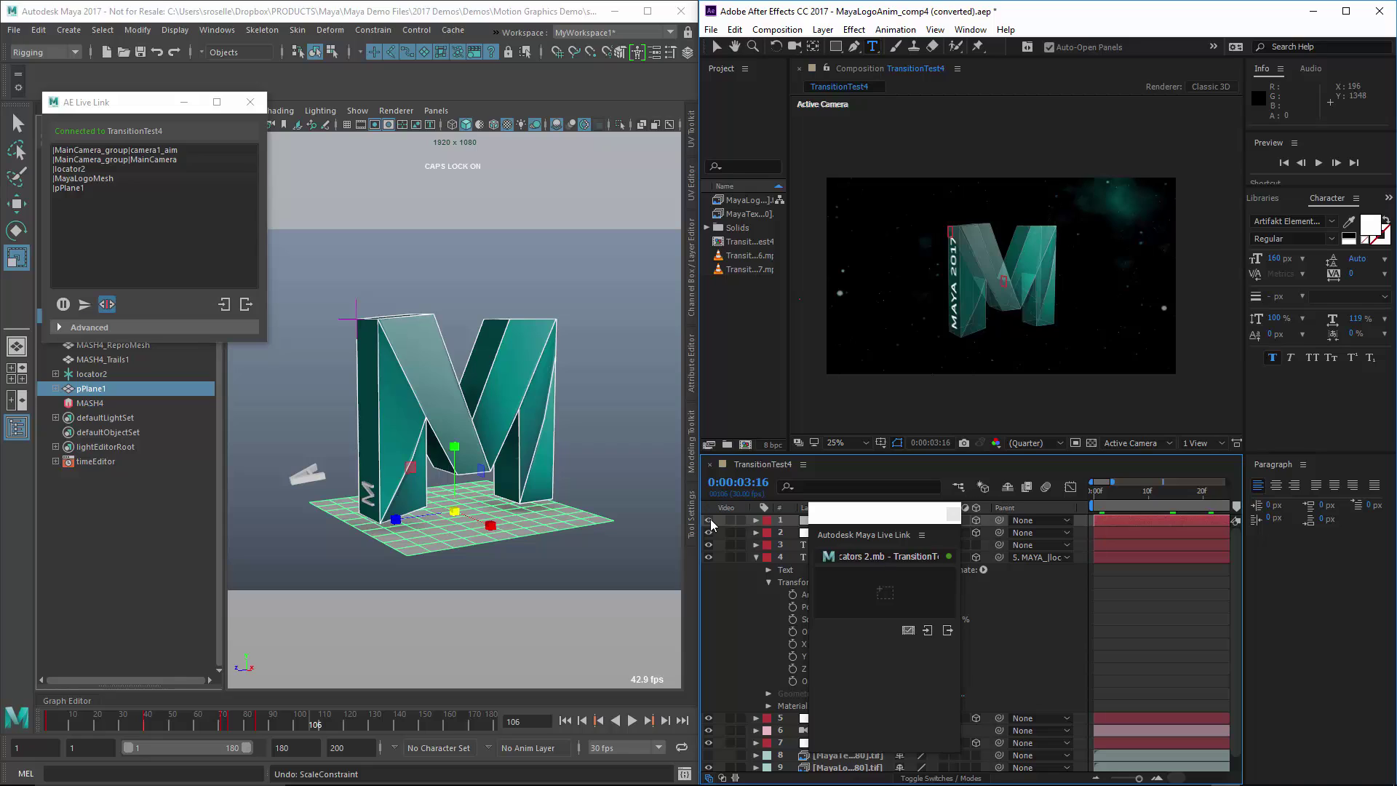
pyautogui.press('capslock')
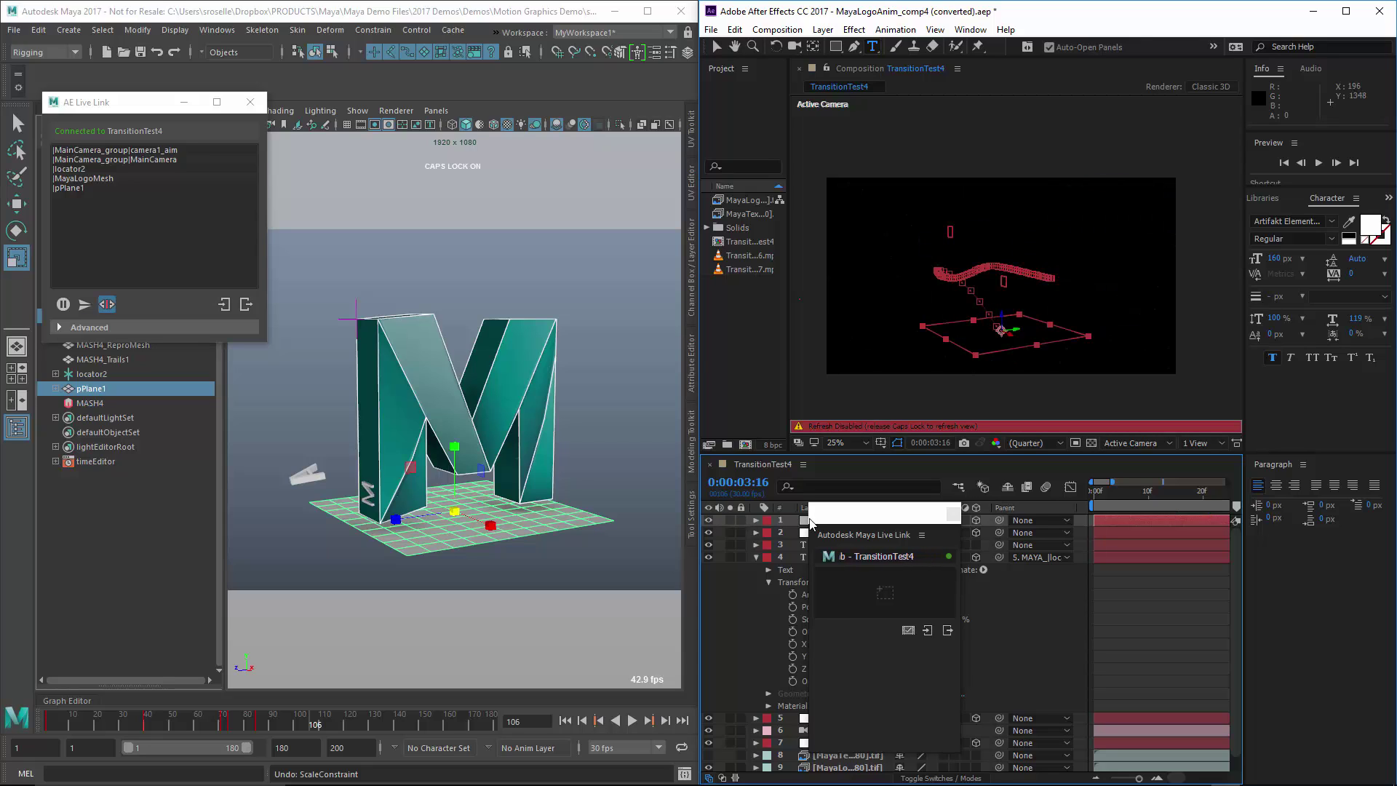
pyautogui.moveTo(811, 522); pyautogui.dragTo(664, 131)
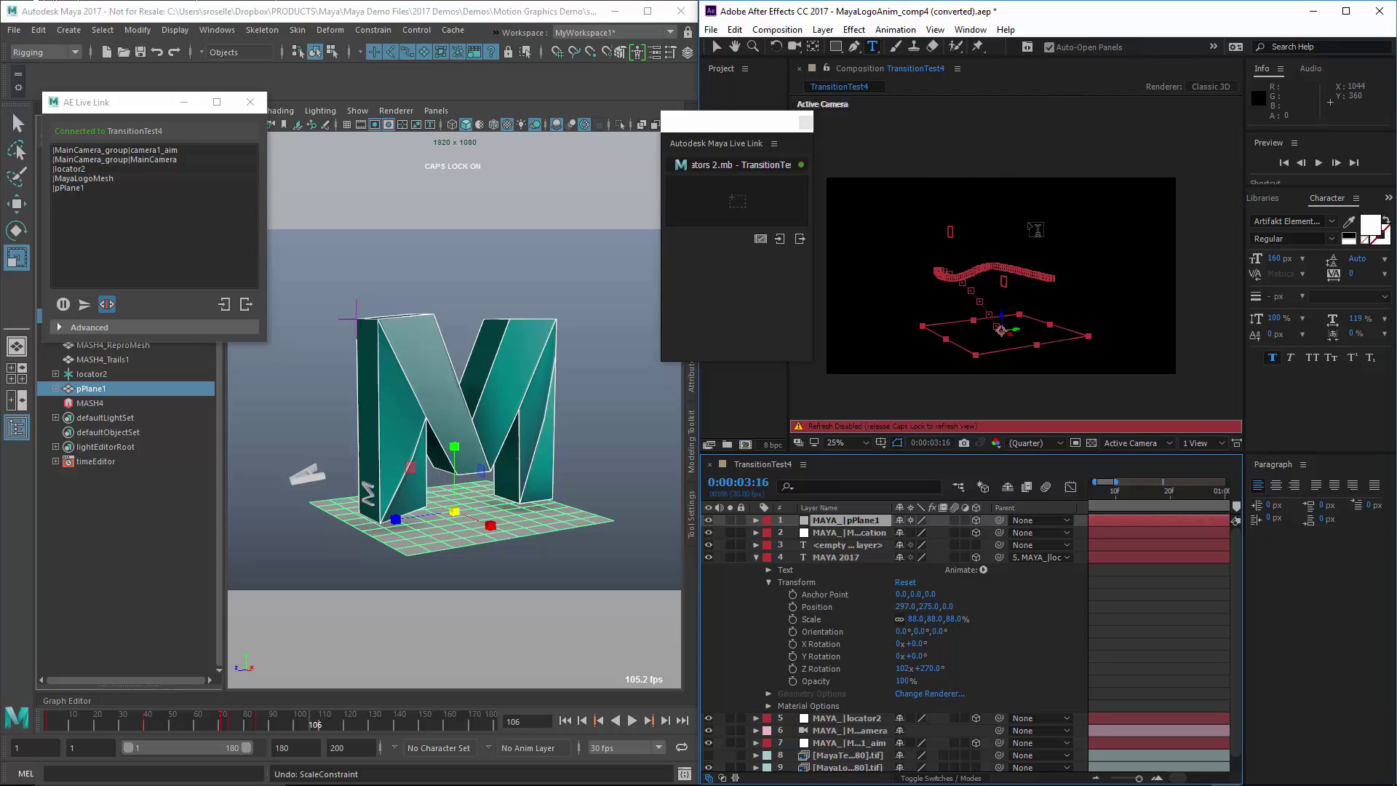
# Open the Adobe After Effects Live Link window from Maya again and maximize Maya
pyautogui.click(14, 30)
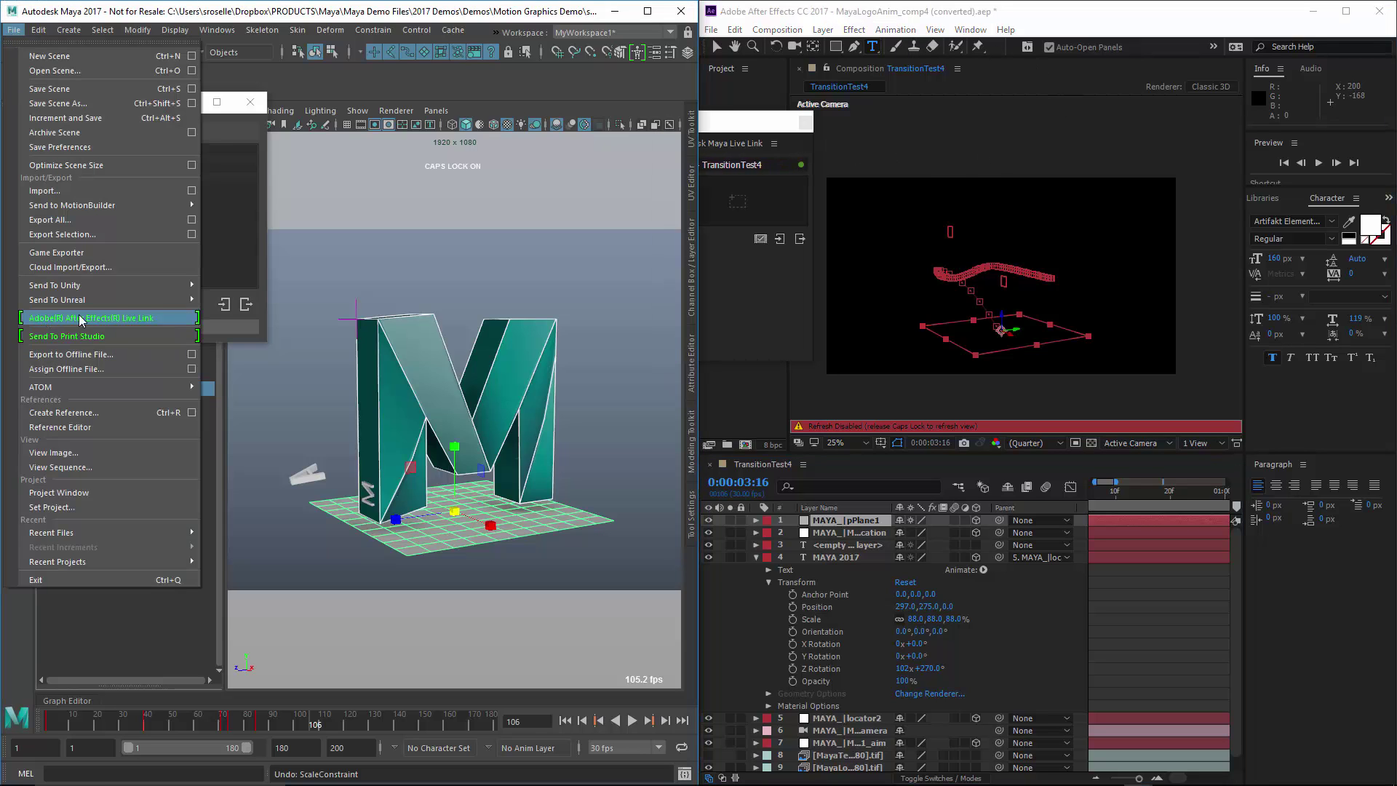
pyautogui.click(134, 319)
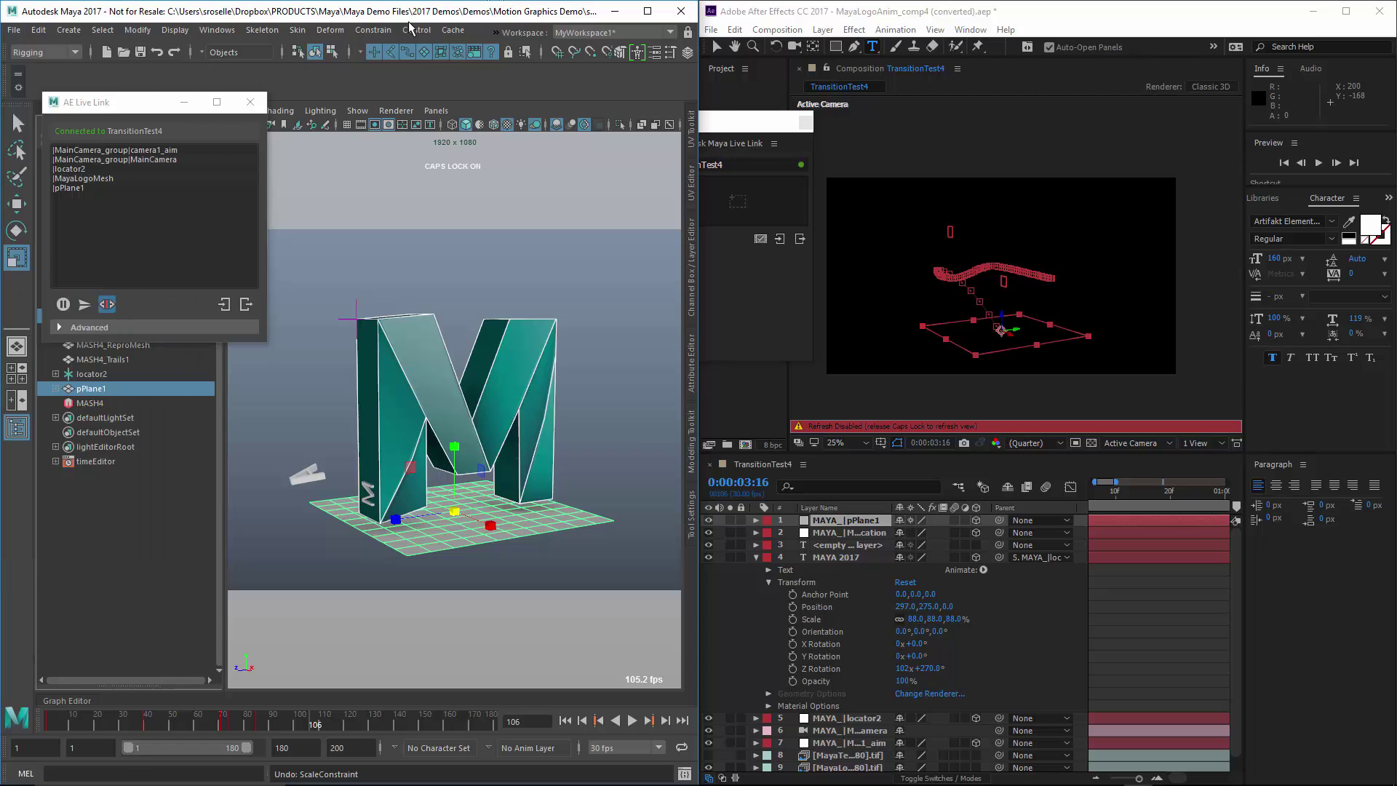
pyautogui.click(647, 11)
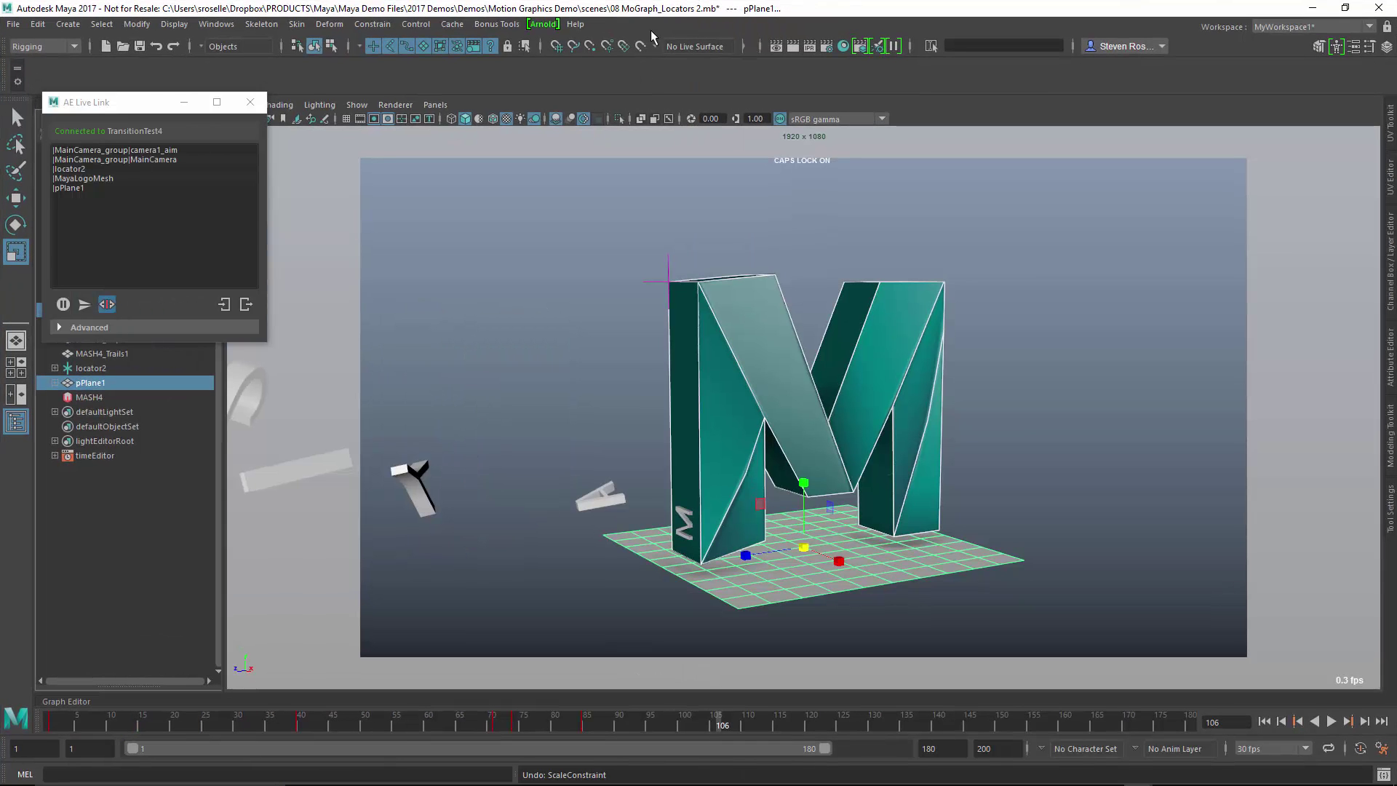
# Open Maya's List of What's New and read the What's New in Motion Graphics topic through to After Effects timeline compatibility
pyautogui.click(580, 25)
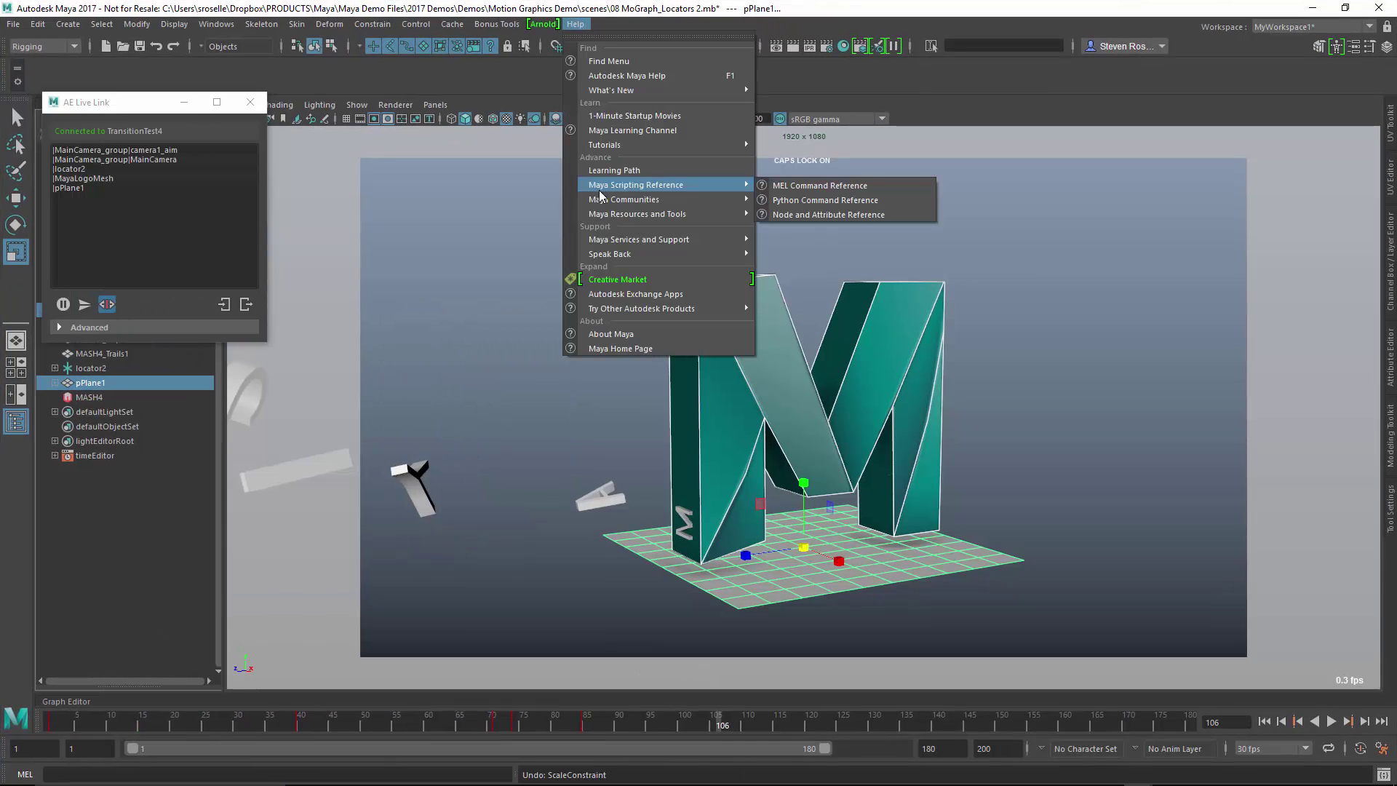
pyautogui.moveTo(691, 90)
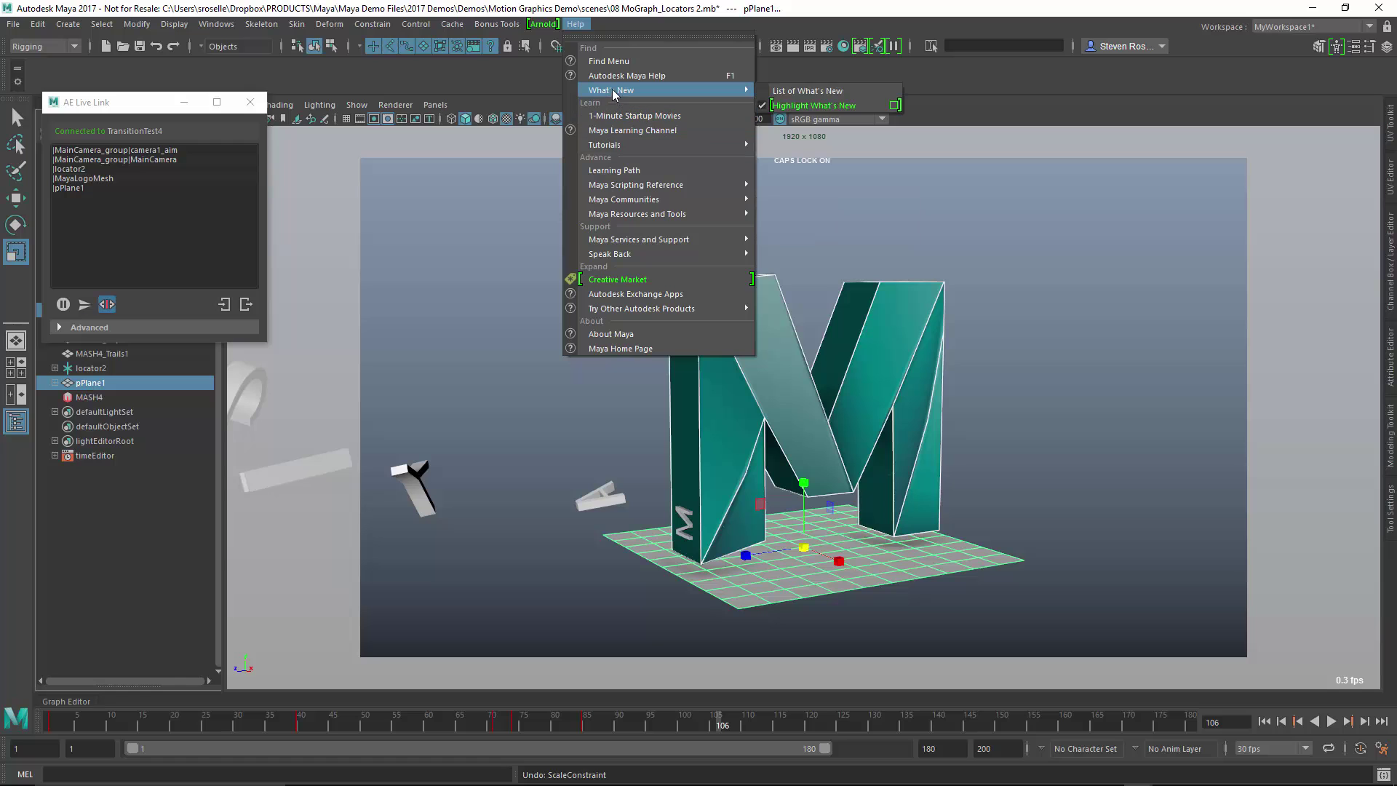
pyautogui.click(803, 96)
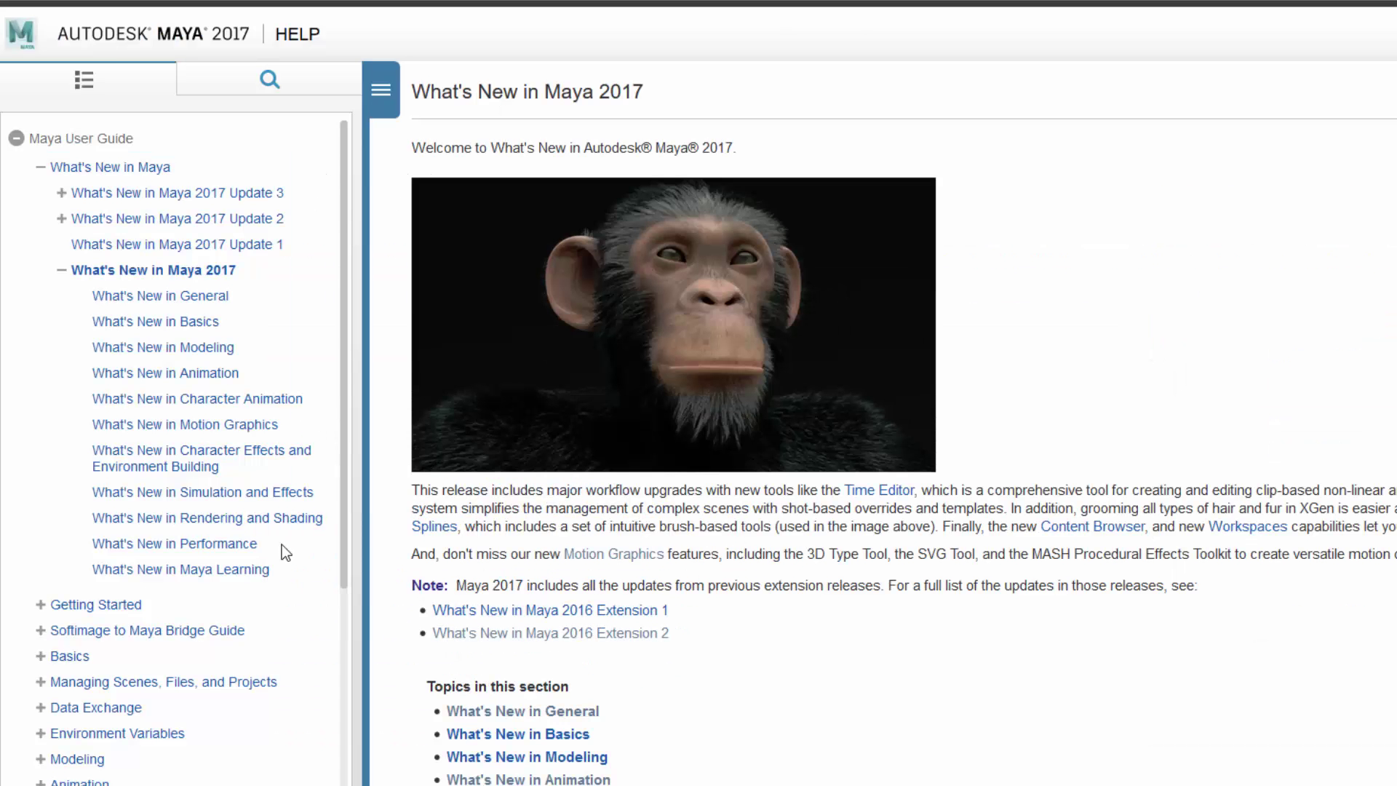
pyautogui.click(222, 426)
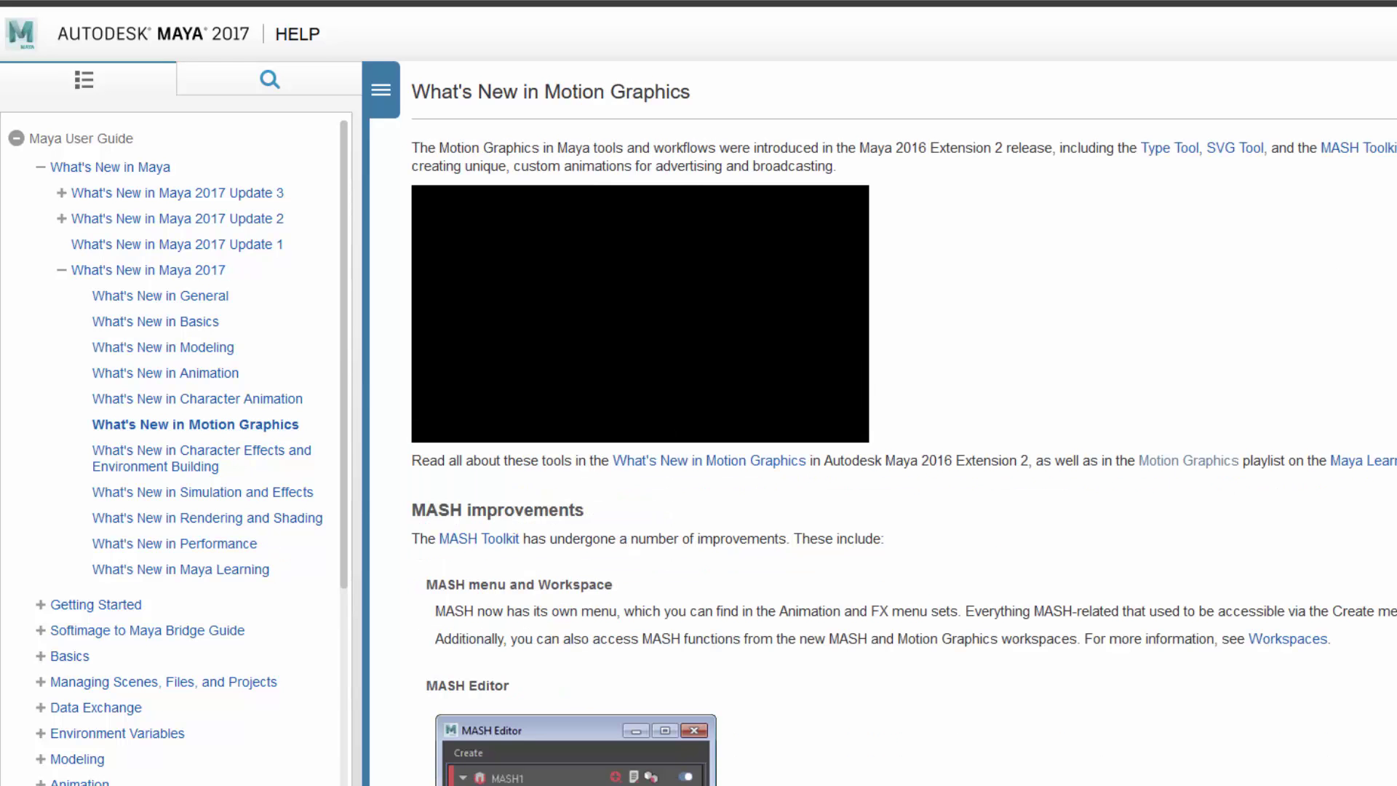
pyautogui.scroll(-9, 862, 342)
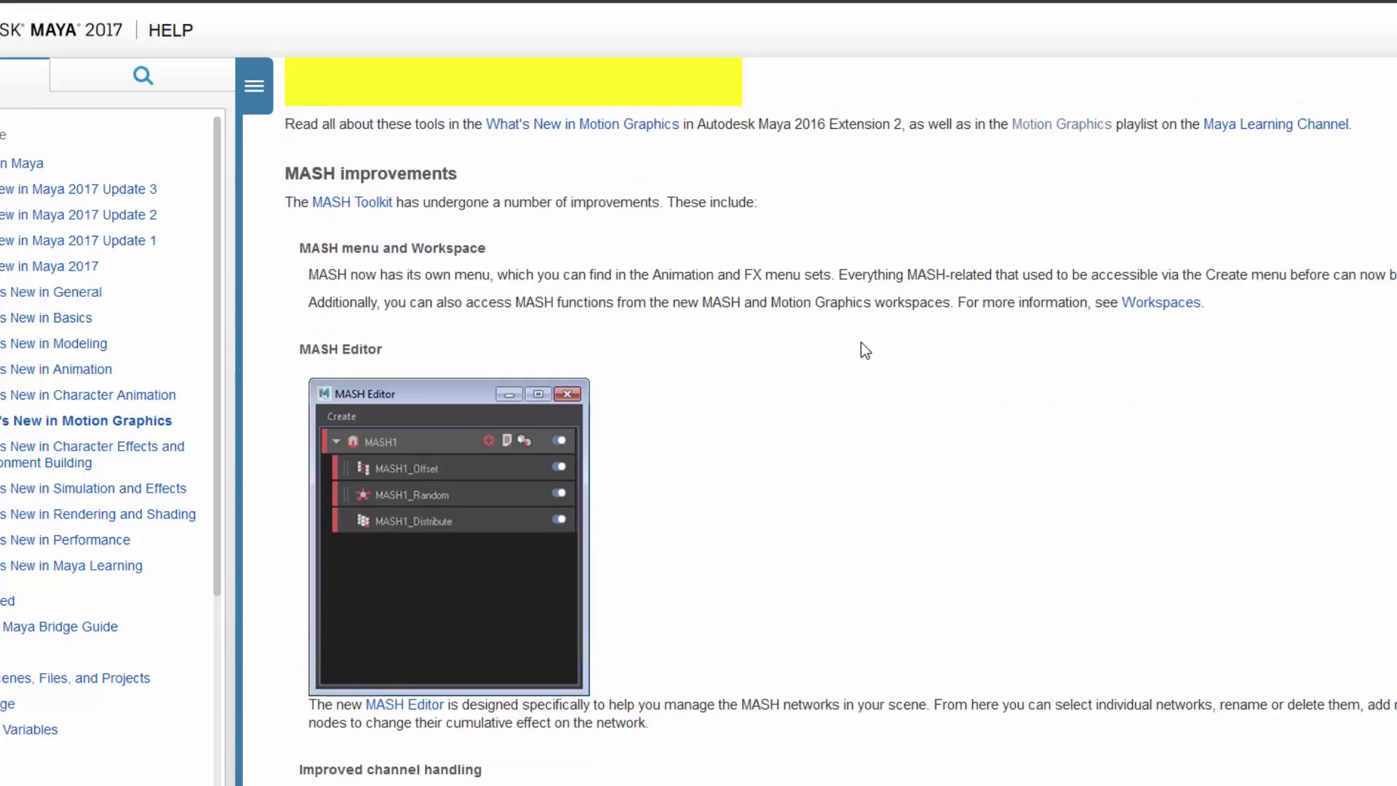
pyautogui.scroll(-10, 862, 342)
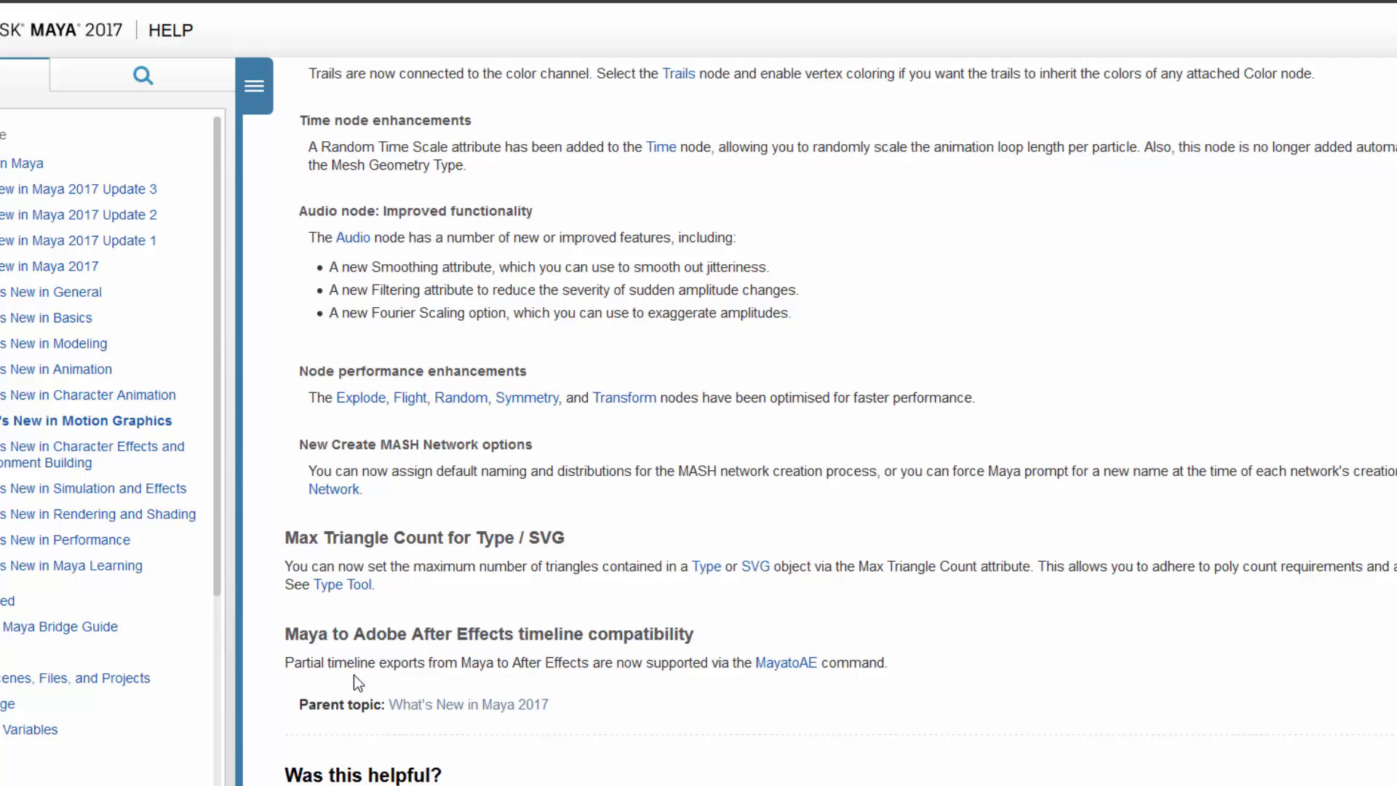
# Follow the MayatoAE link to Live link to Adobe After Effects and read the plugin installation and link setup instructions
pyautogui.click(800, 663)
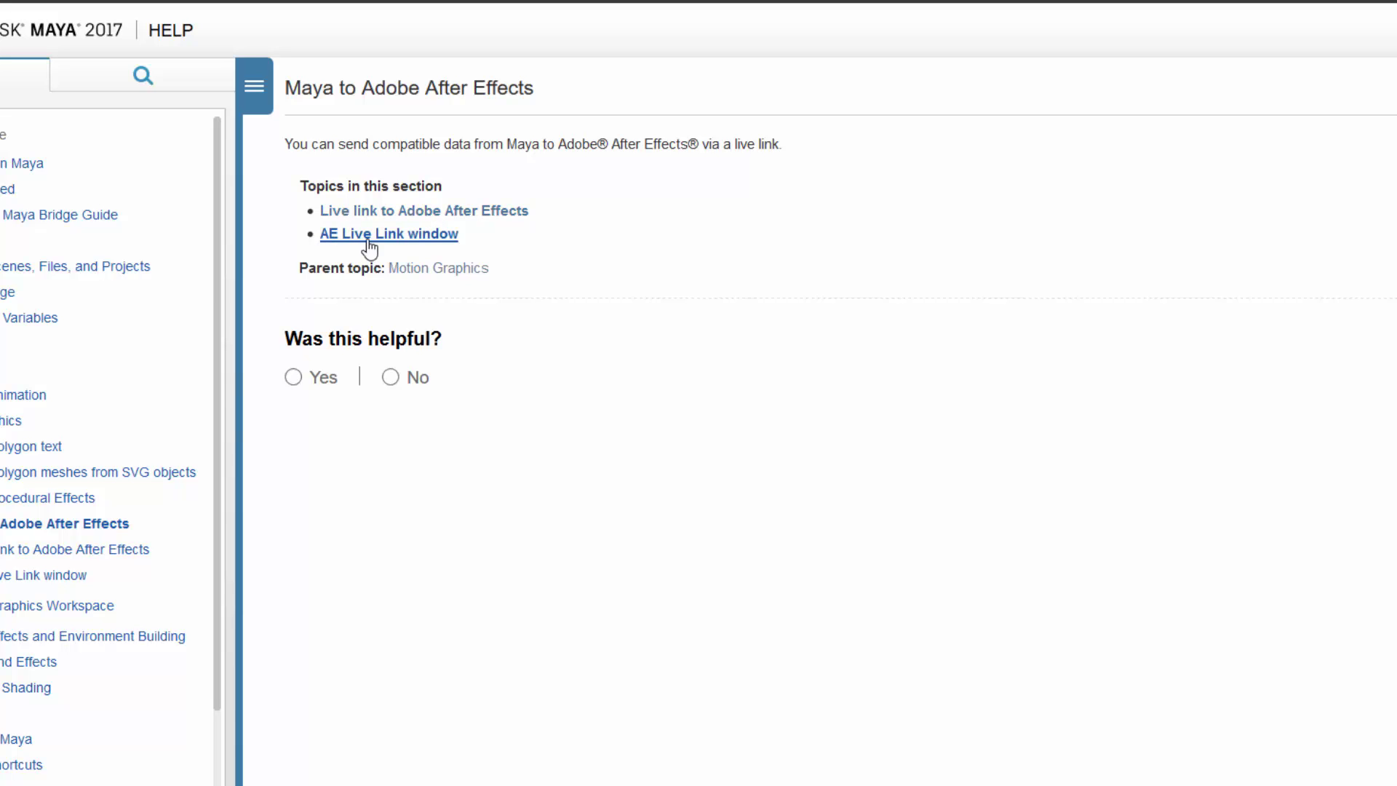
pyautogui.click(449, 213)
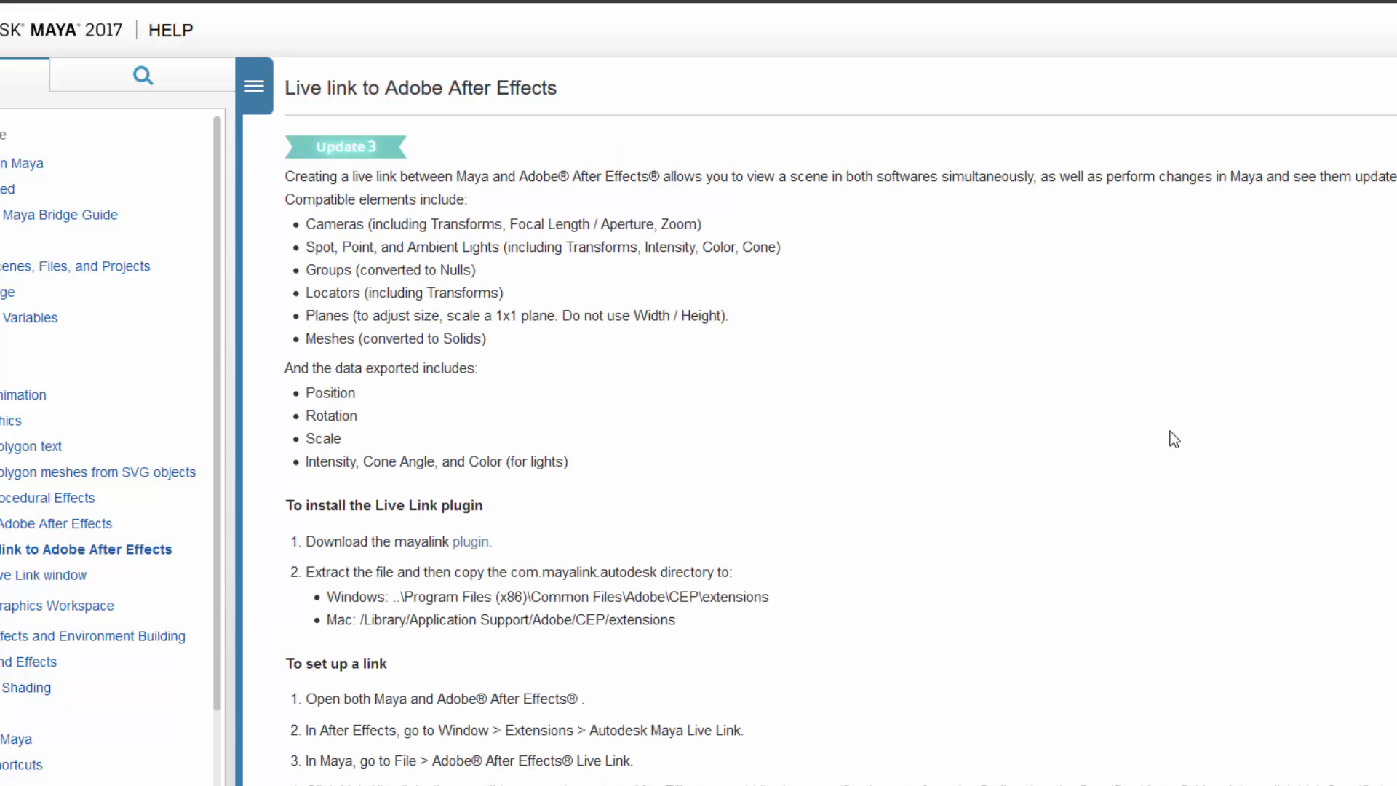
pyautogui.scroll(-3, 873, 327)
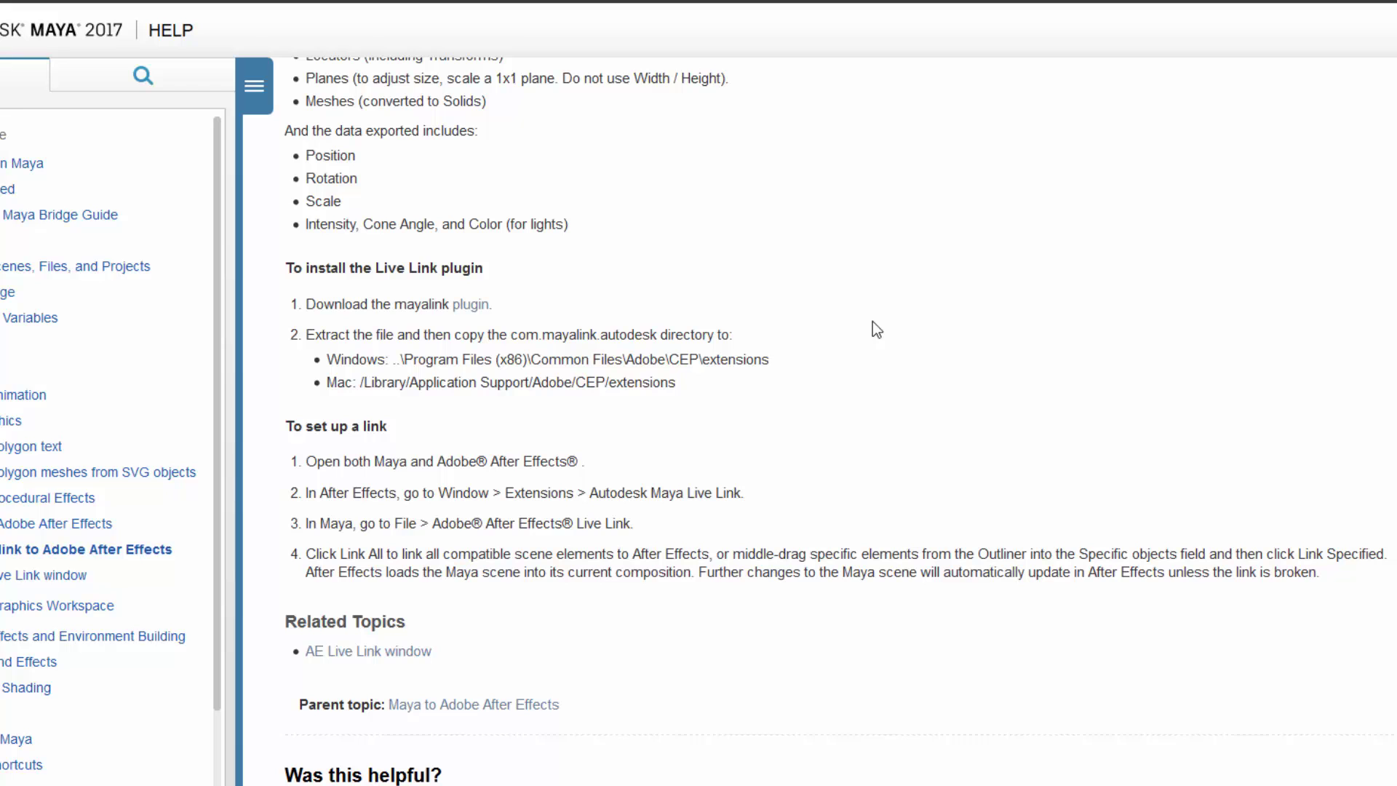
pyautogui.scroll(3, 872, 323)
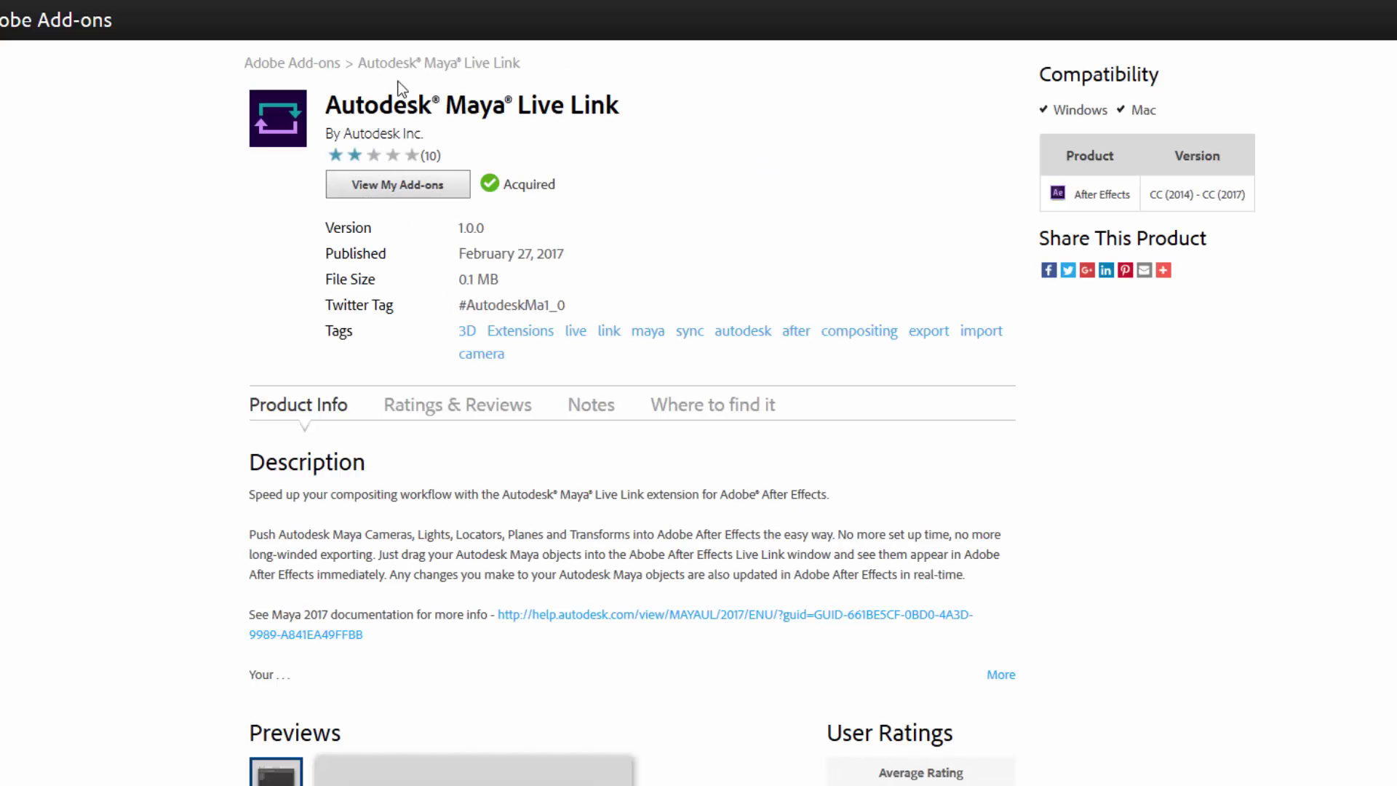
# Examine the description and compatibility of the Autodesk Maya Live Link extension on its Adobe Add-ons page
pyautogui.scroll(-1, 881, 564)
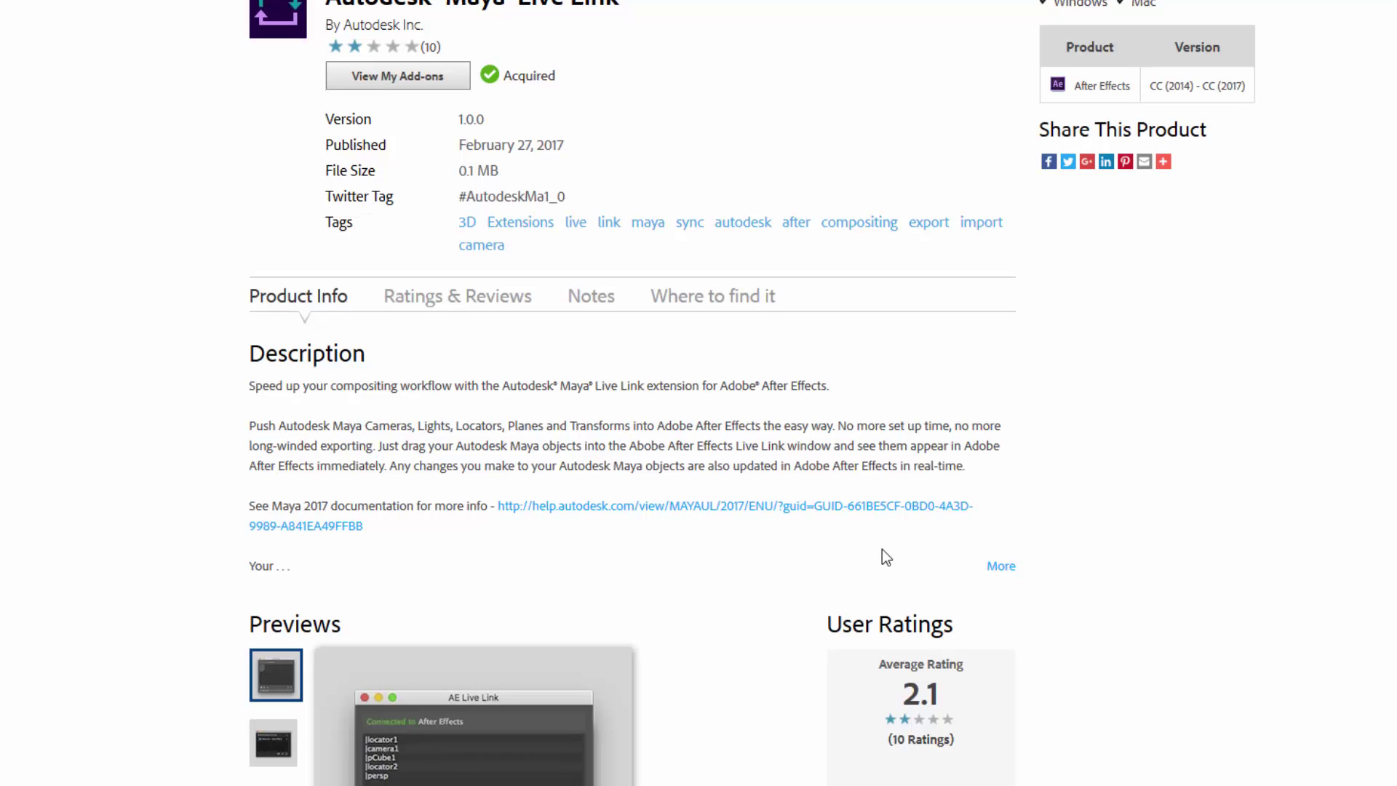
pyautogui.scroll(1, 882, 561)
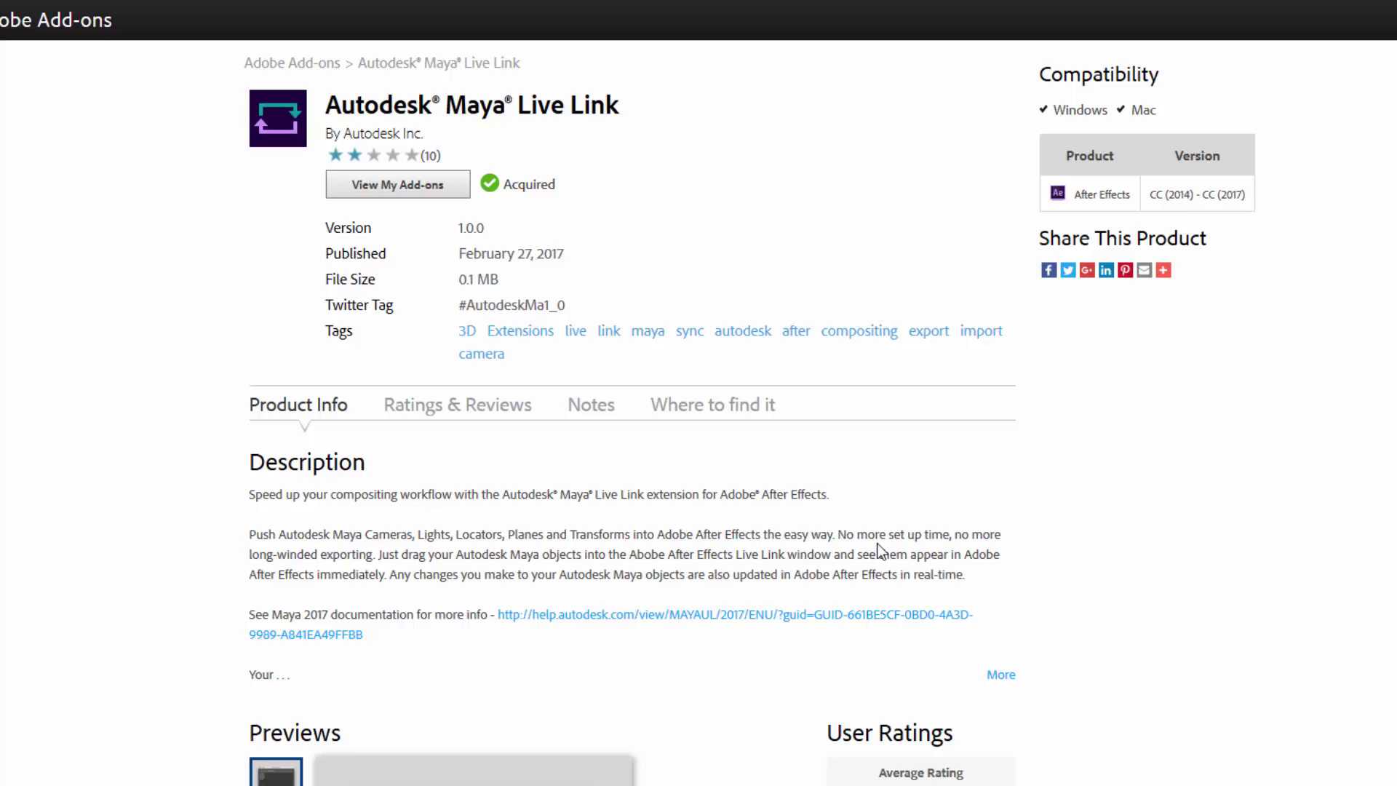
pyautogui.scroll(-5, 877, 545)
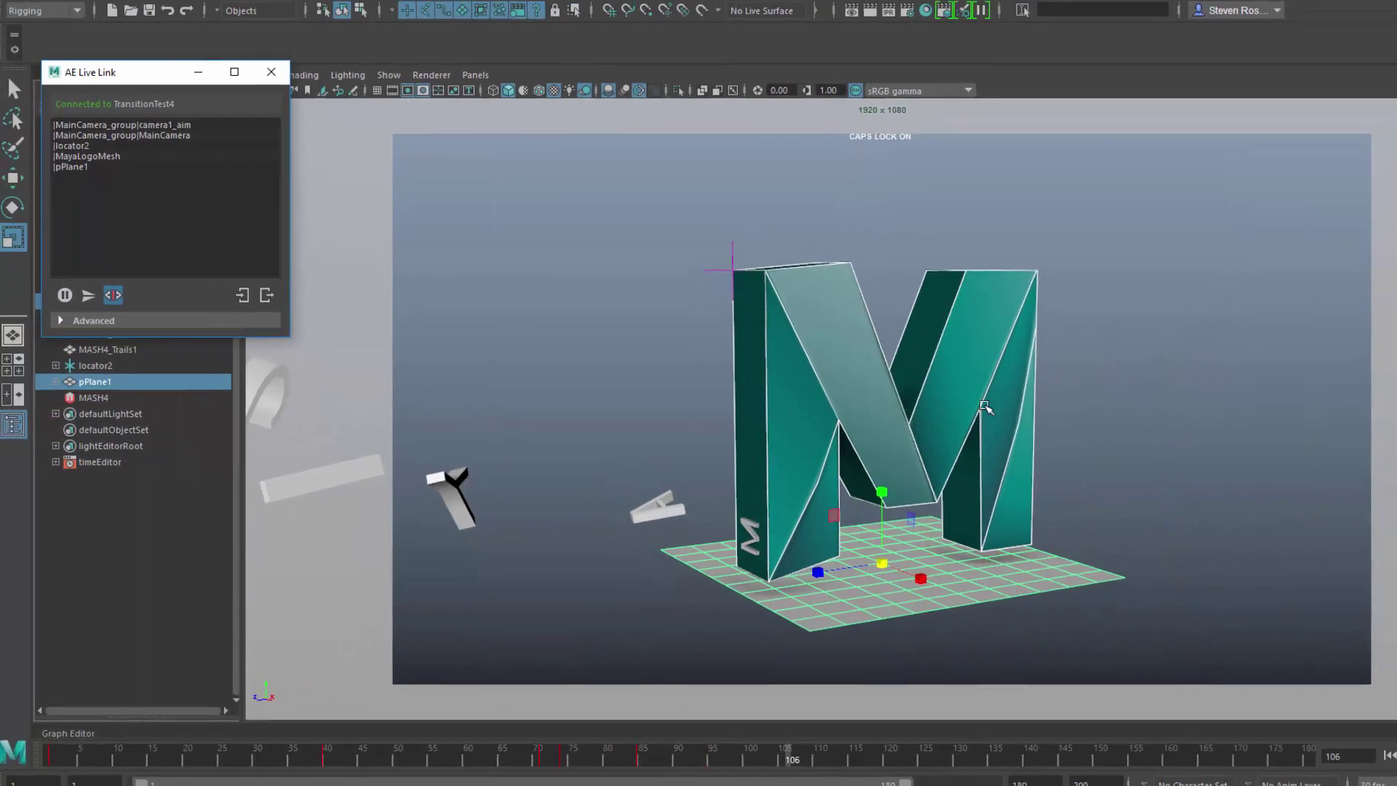
# Switch to After Effects, maximize it and move the Autodesk Maya Live Link panel aside in the composition view
pyautogui.hotkey('alt', 'Tab')
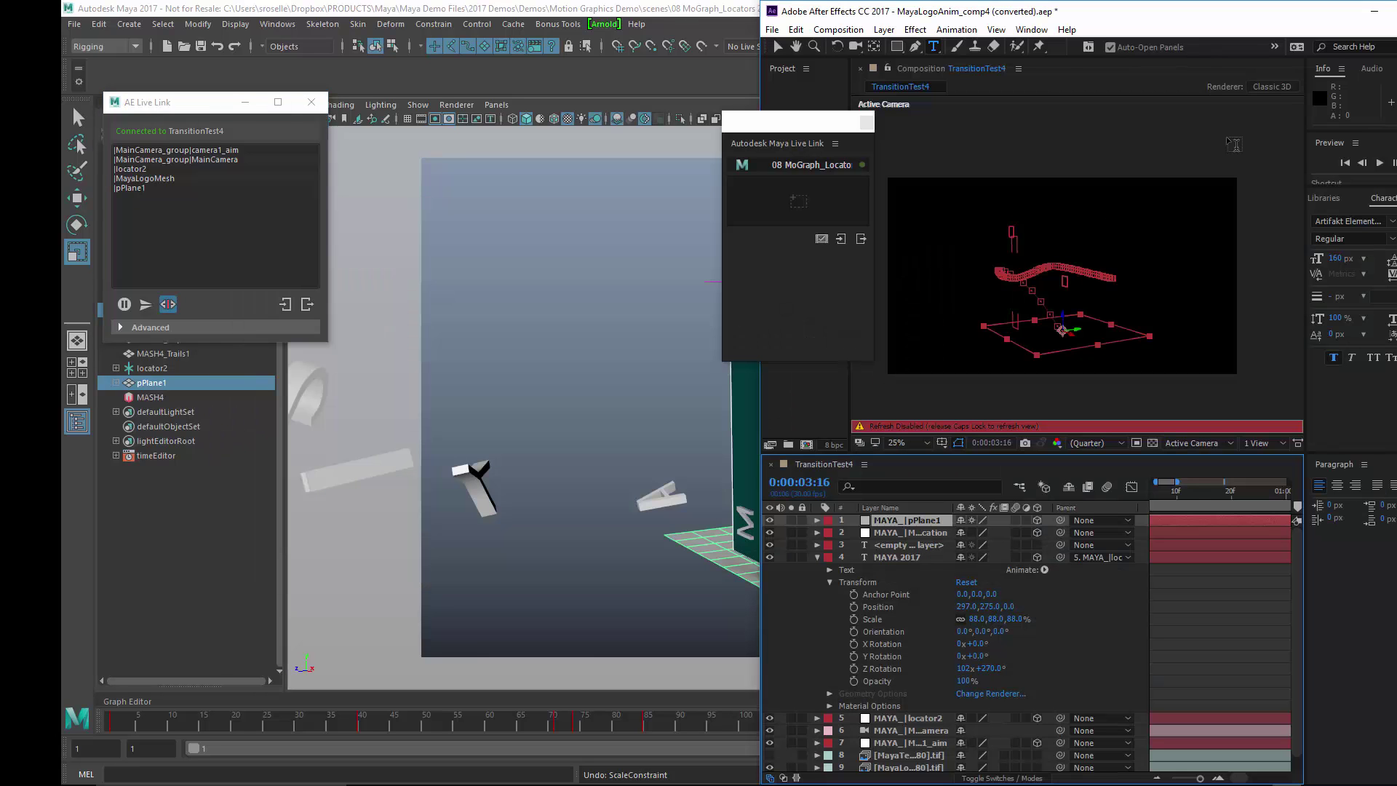
pyautogui.press('super+Up')
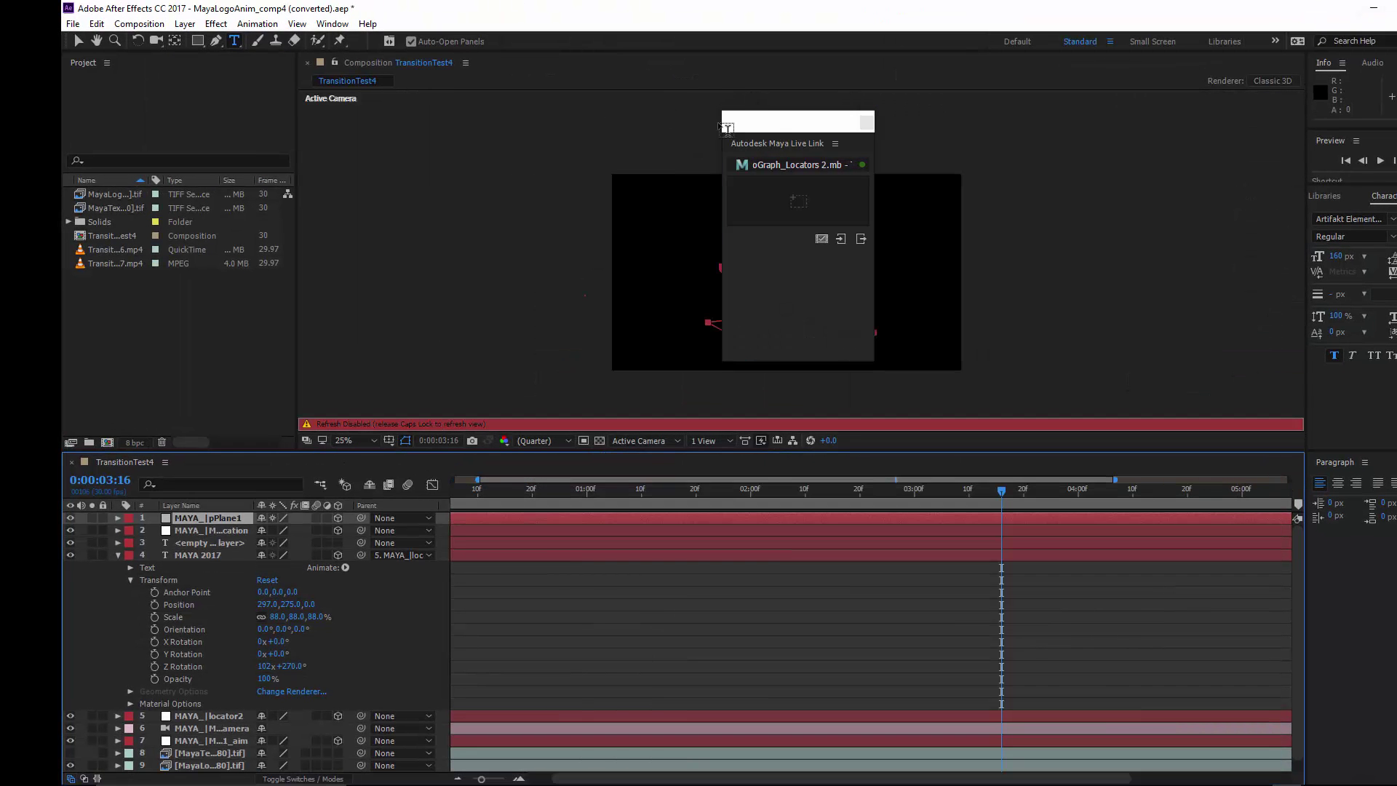
pyautogui.moveTo(760, 122); pyautogui.dragTo(863, 131)
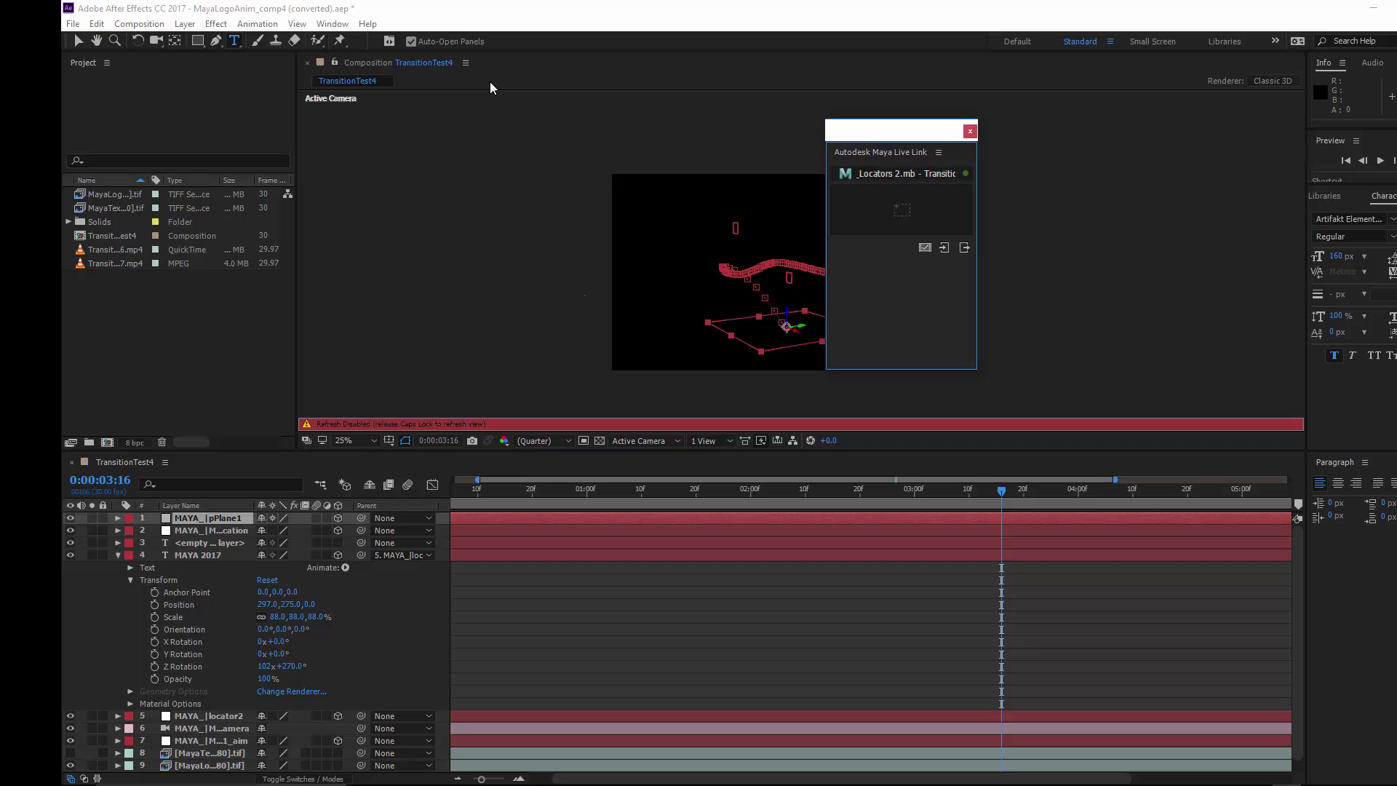
# Locate Autodesk Maya Live Link among the After Effects extensions and return to the composition view
pyautogui.click(332, 24)
pyautogui.moveTo(345, 80)
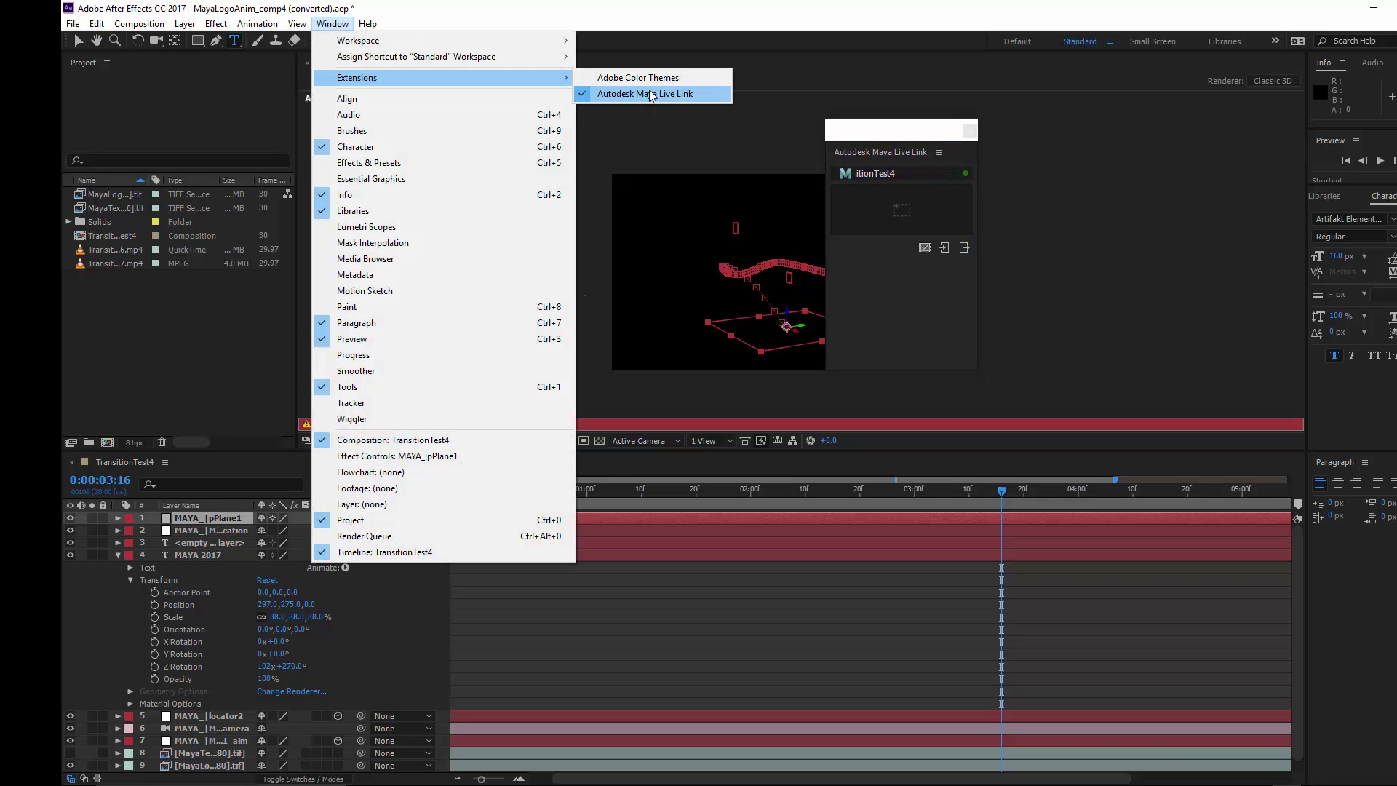
pyautogui.click(1188, 211)
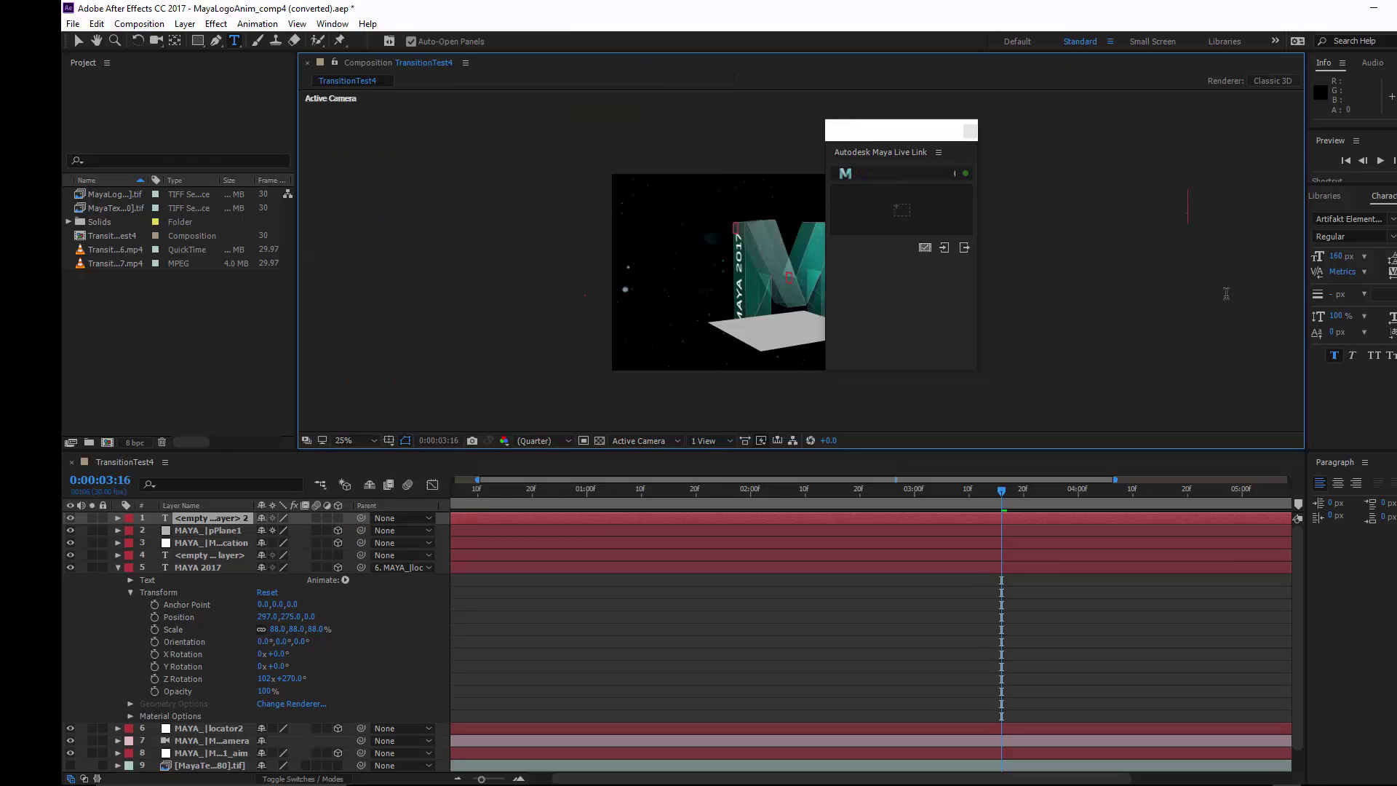